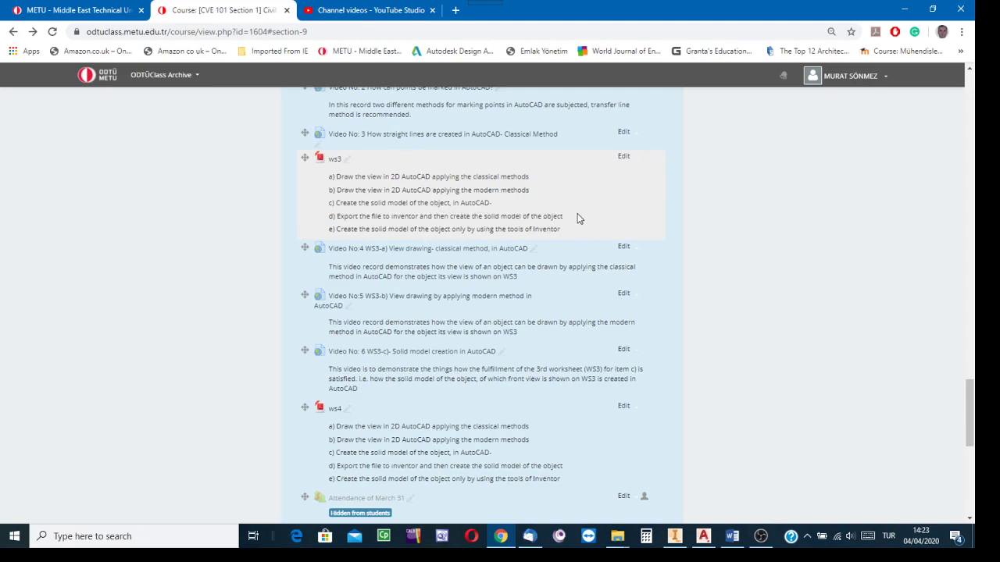
Step: Review the dimensioned WS3 worksheet PDF in Chrome, then switch to AutoCAD Mechanical
click(333, 162)
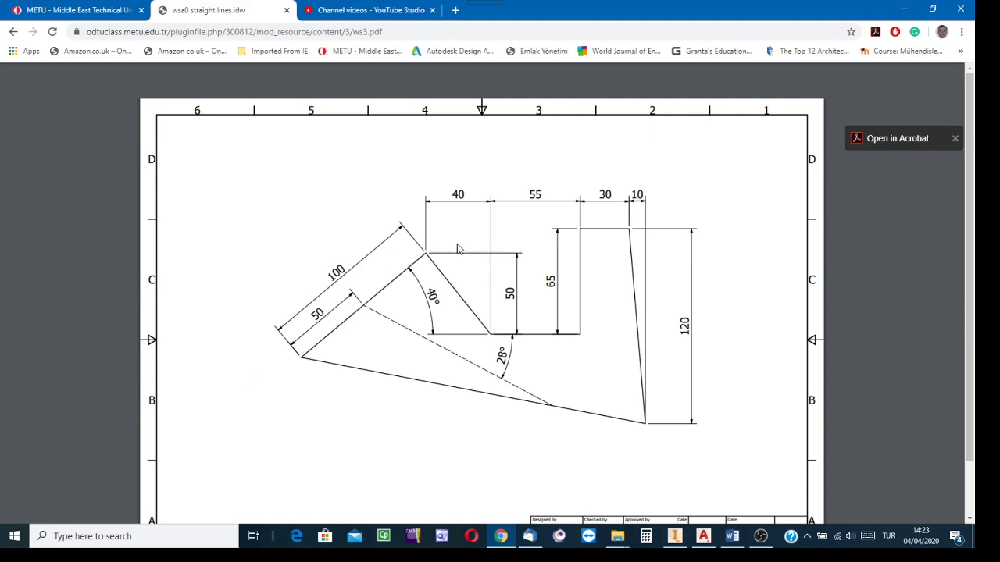
click(703, 536)
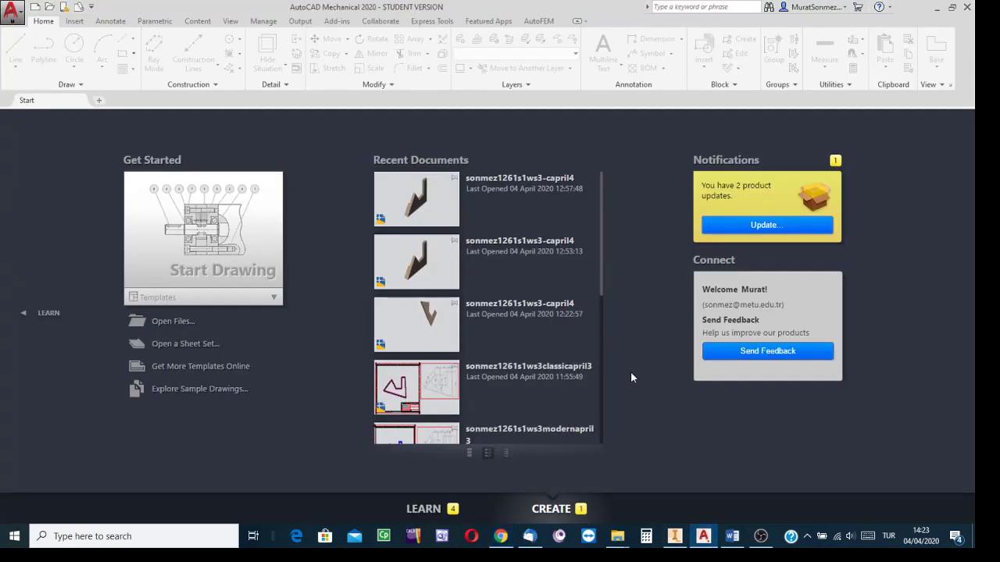
Step: Open sonmez1261s1ws3classicapril3.dwg, pan to view the angled outline, then close it
click(391, 388)
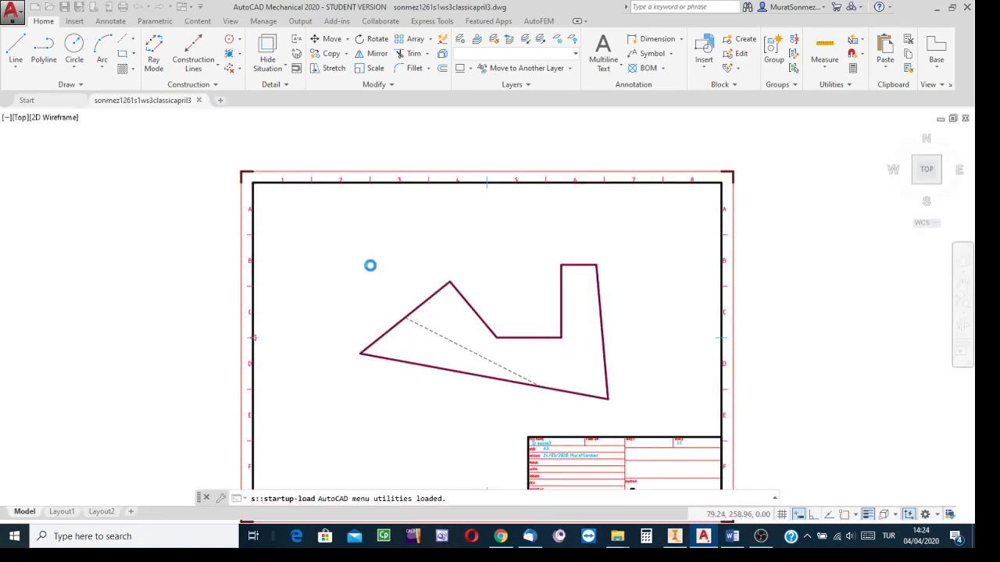
middle_drag(358, 270, 348, 229)
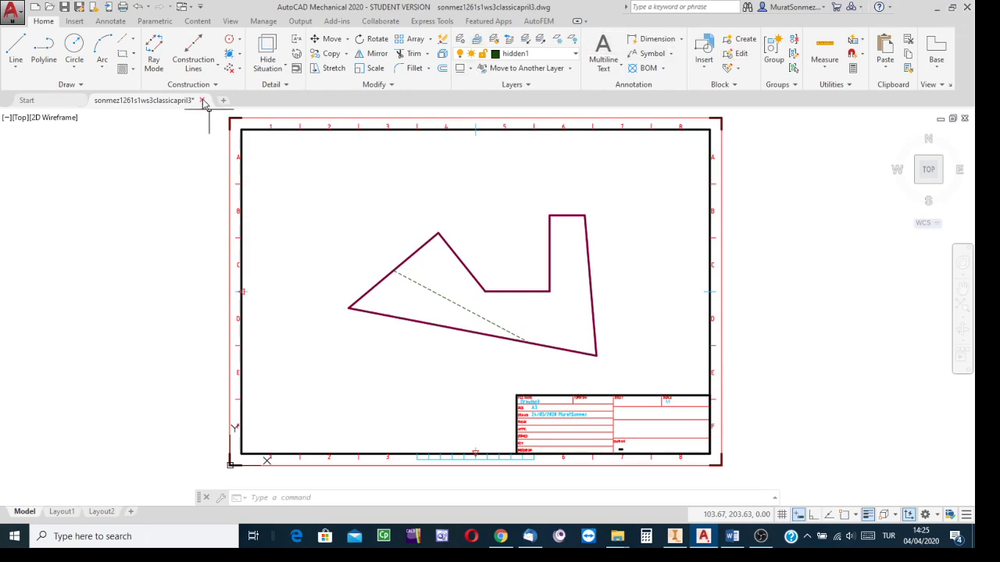
click(202, 102)
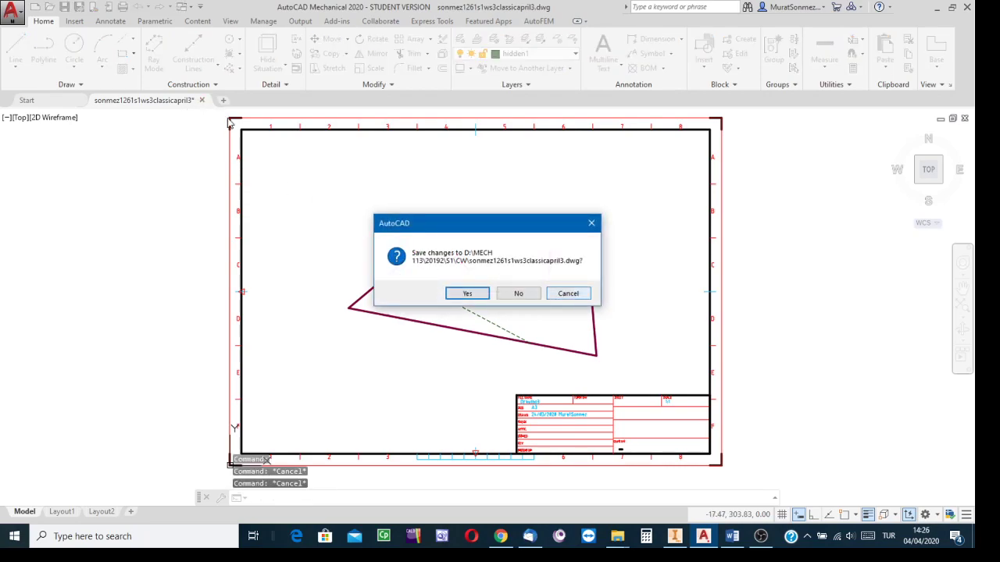
click(470, 295)
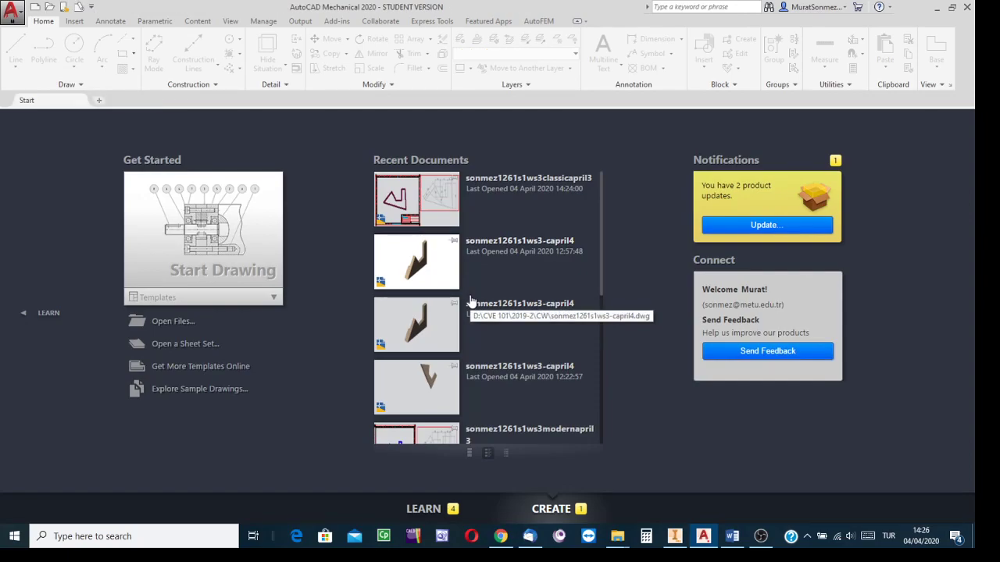
click(675, 535)
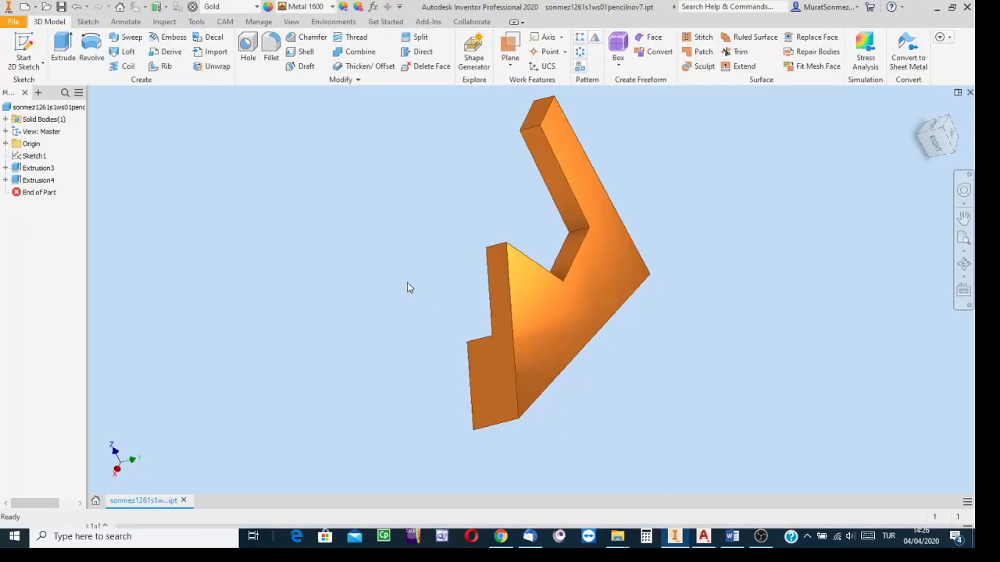
Step: Orbit the extruded angled part to view it from below, then return to Inventor's Home page
click(956, 263)
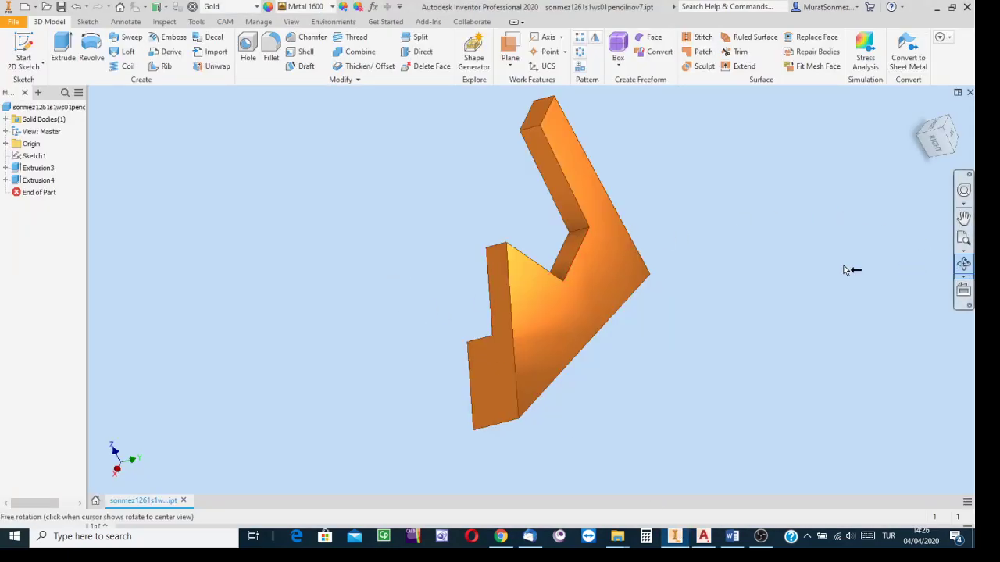
drag(542, 277, 432, 115)
key(Escape)
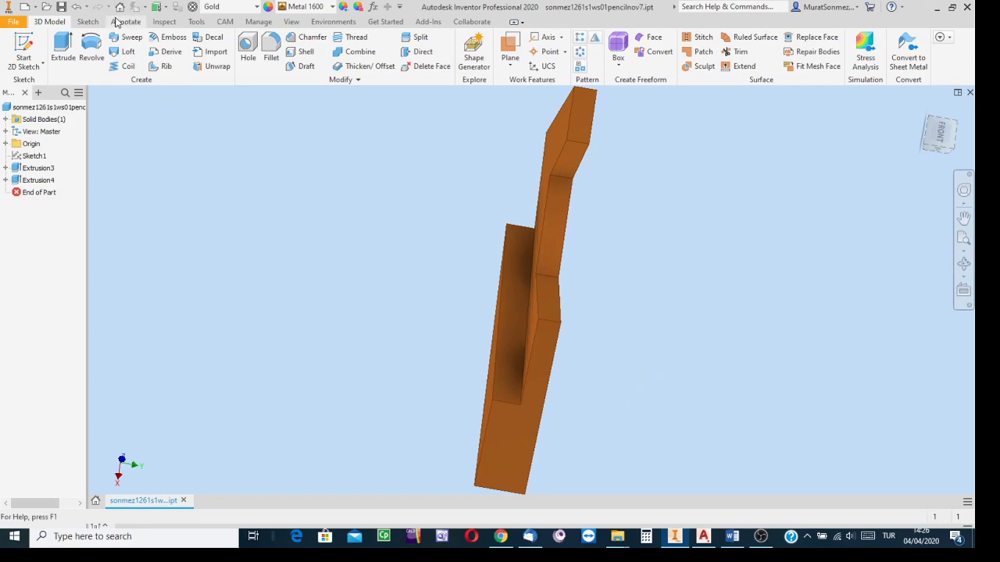
click(119, 7)
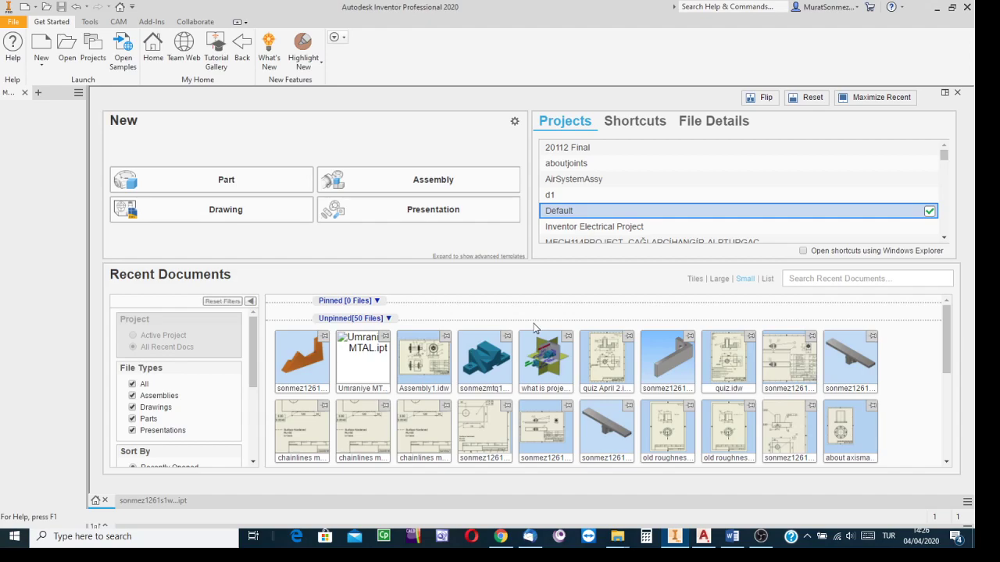
Step: Start a new file and show the en-US Metric template set
click(40, 46)
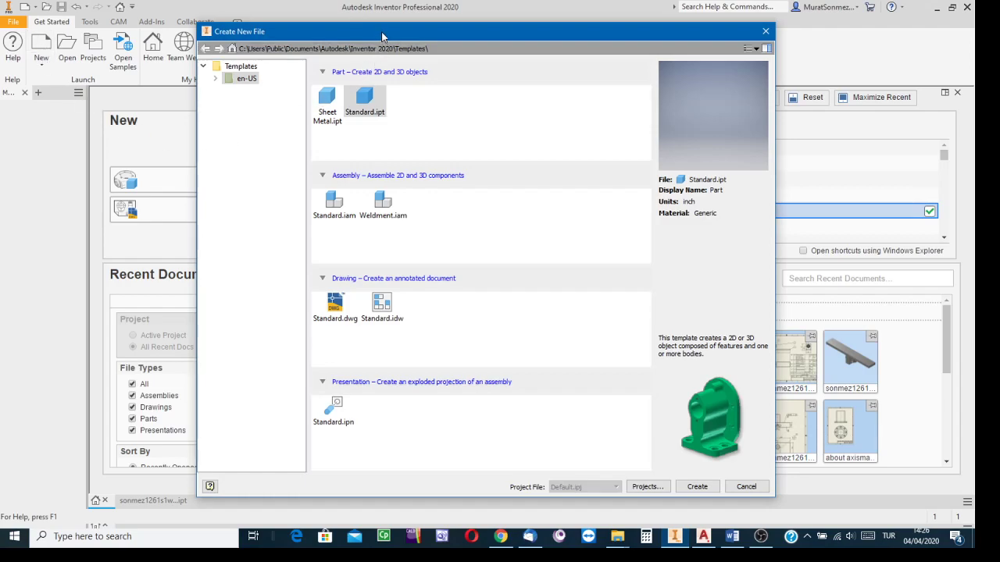
click(217, 80)
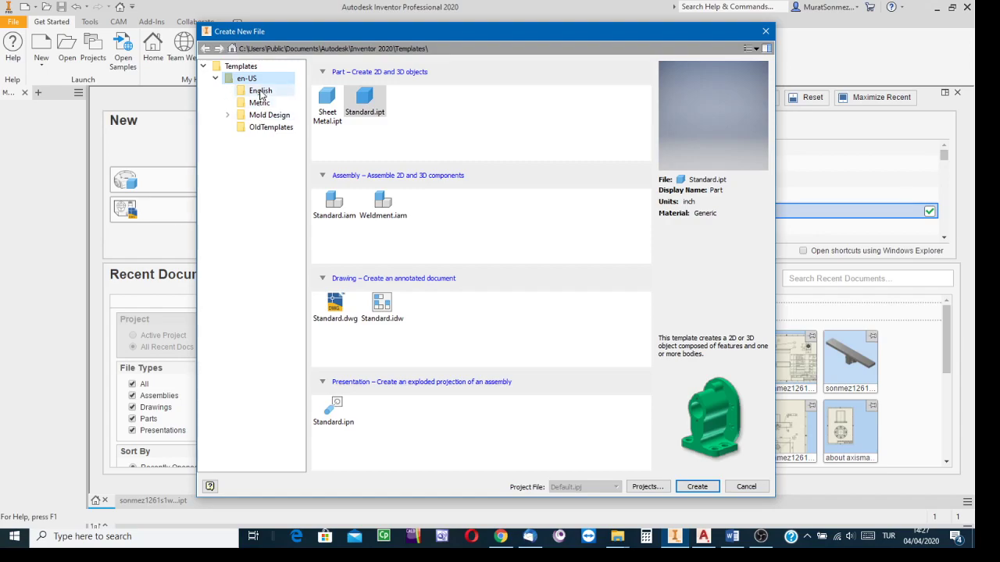
click(261, 105)
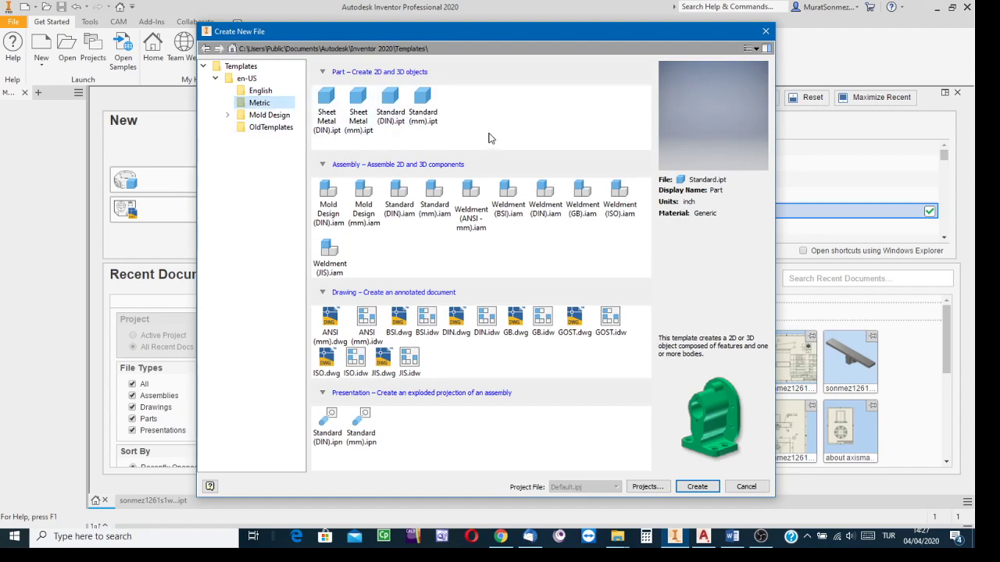
Step: Create Part1 from the Standard (mm).ipt metric part template
click(425, 101)
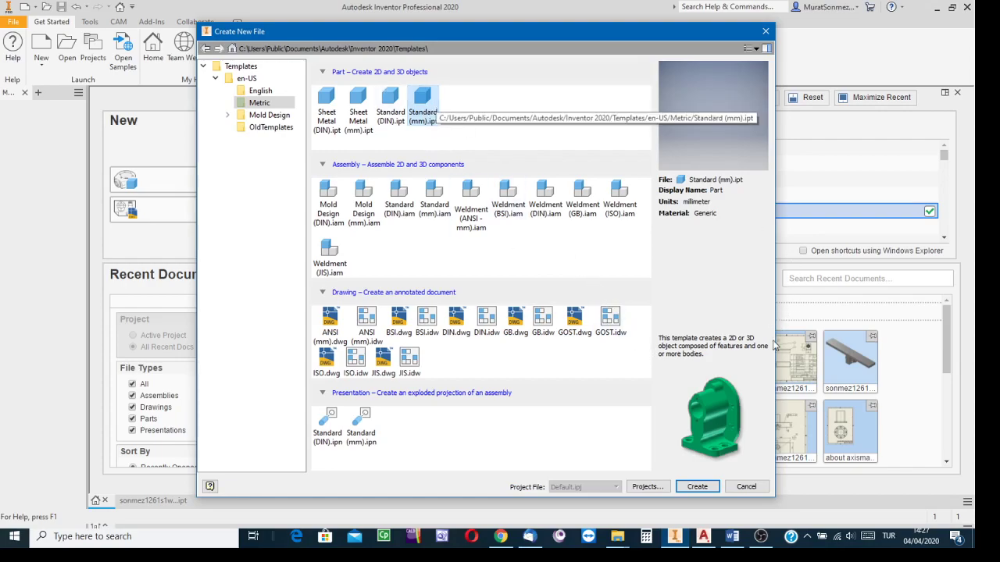
click(696, 485)
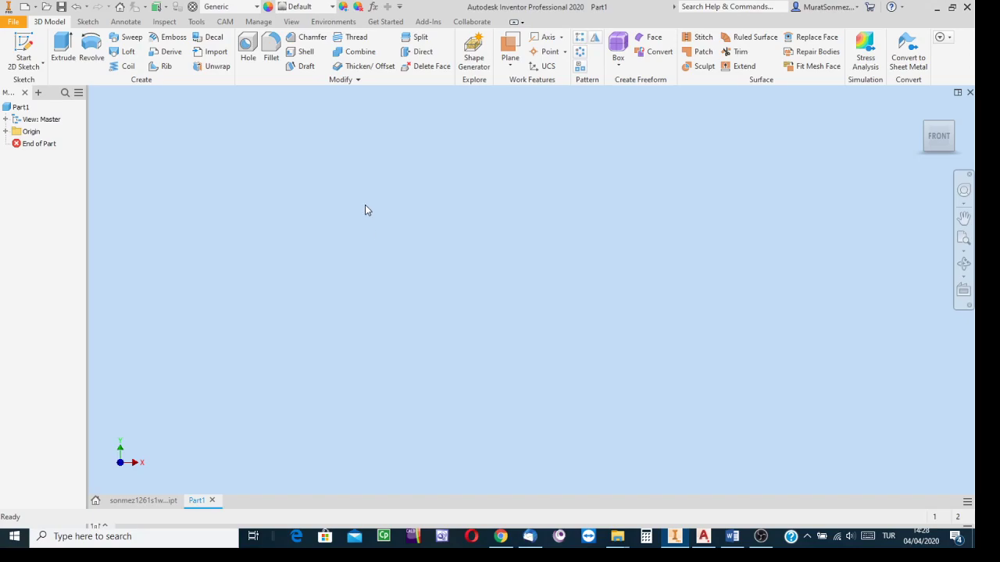
Step: Open Application Options and show its Colors settings with the Sky scheme
click(196, 24)
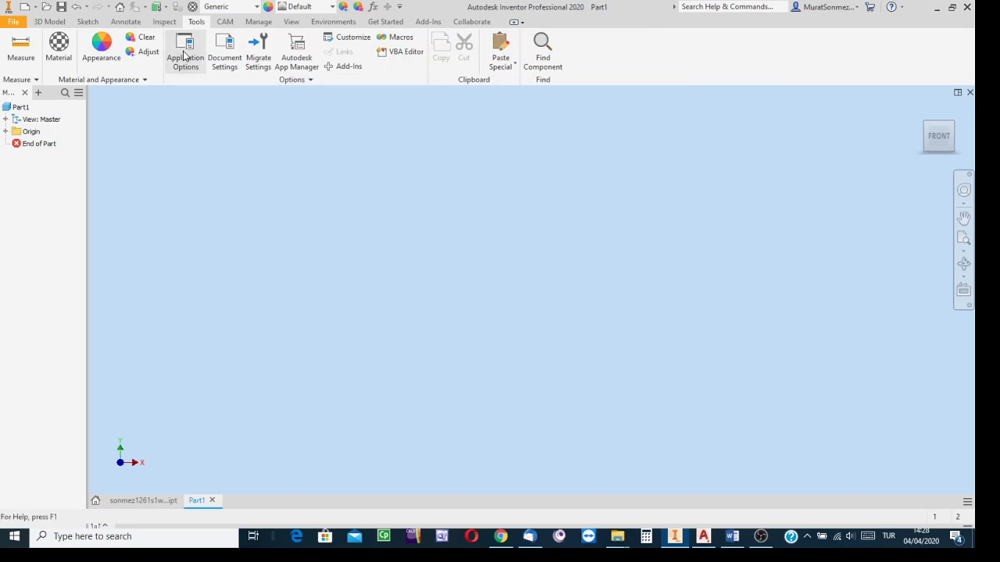
click(185, 55)
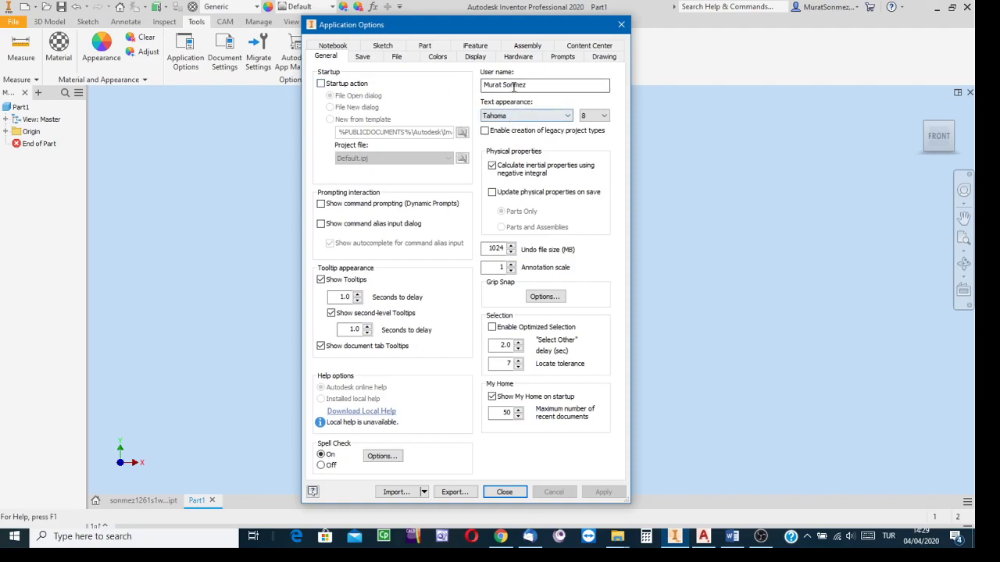
drag(477, 26, 517, 22)
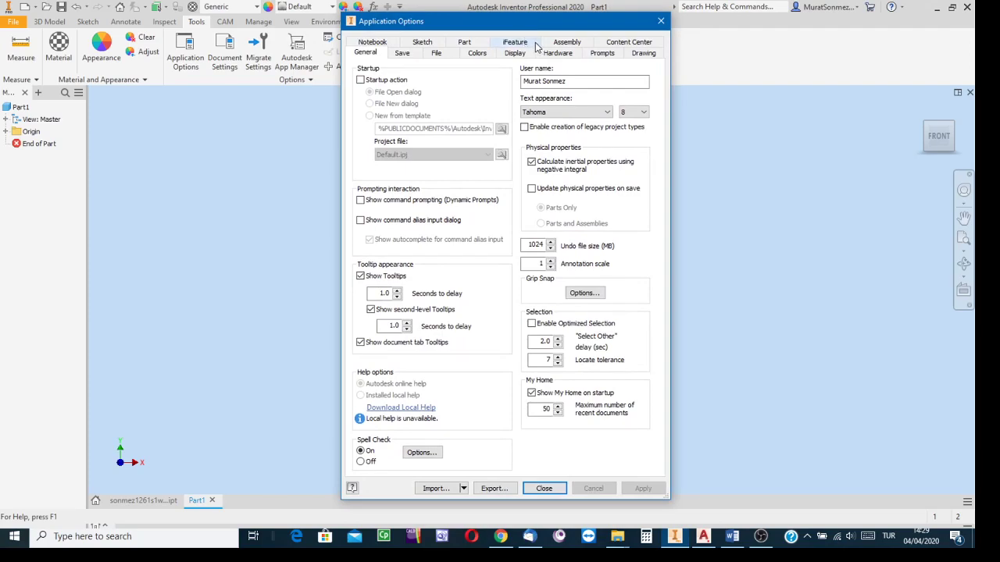
click(476, 55)
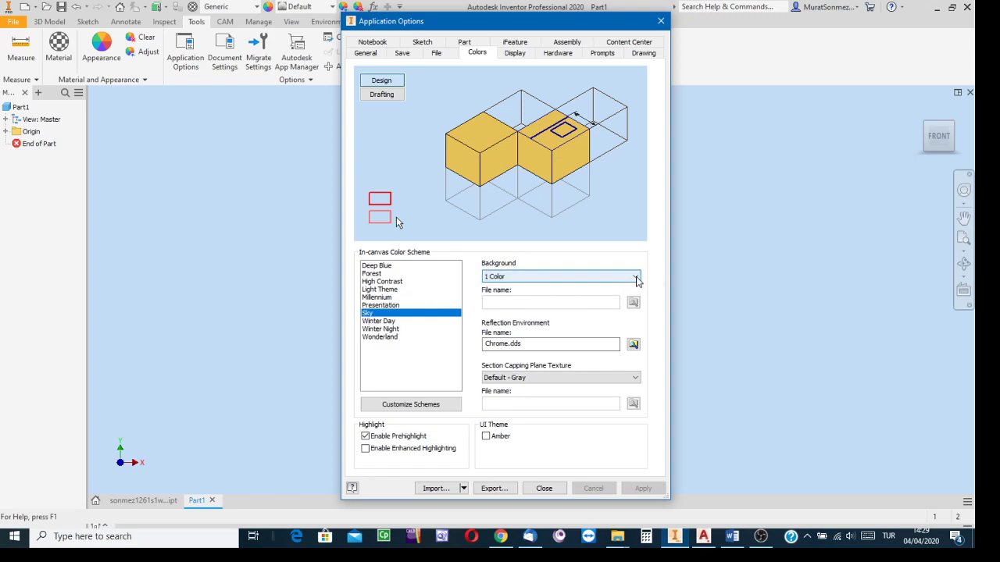
Step: Keep the background as 1 Color and set Chrome.dds as the reflection environment
click(636, 278)
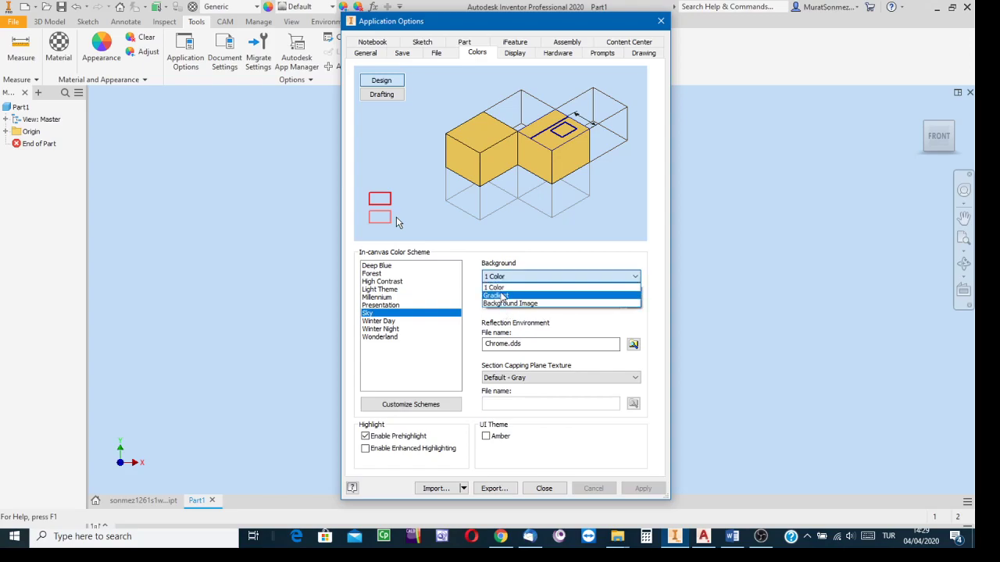
click(496, 287)
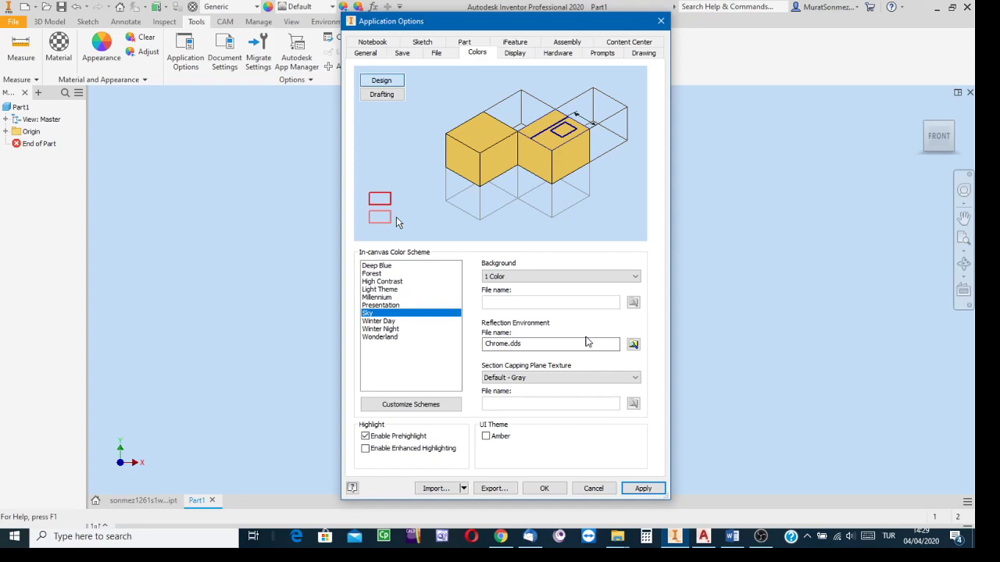
click(633, 344)
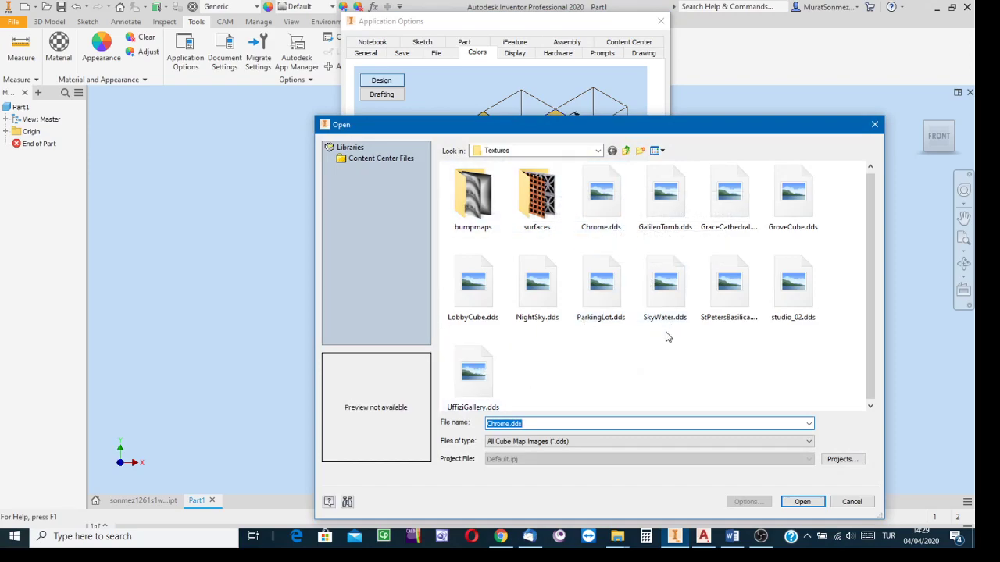
click(802, 502)
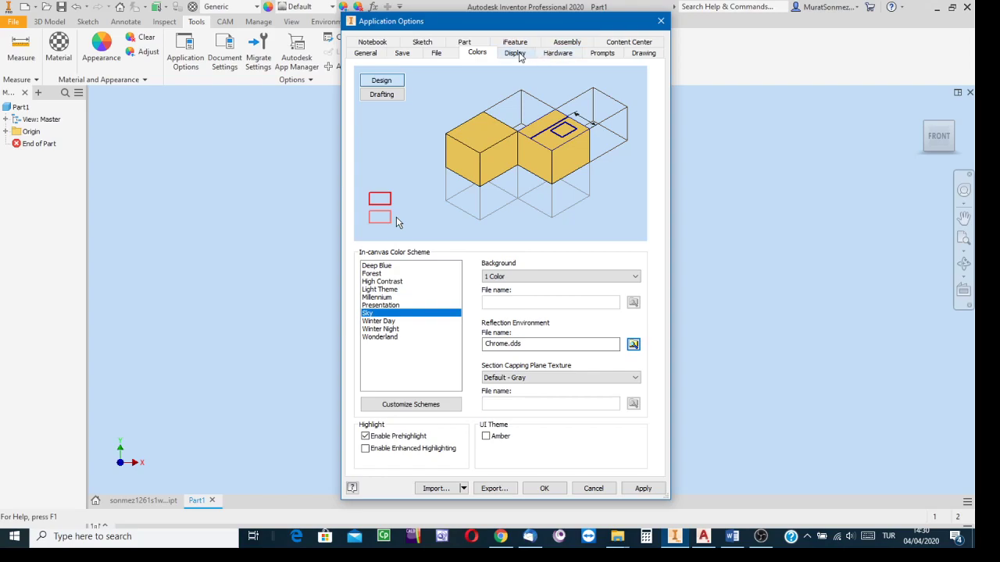
Step: Review the Sketch options, then apply and close Application Options
click(422, 43)
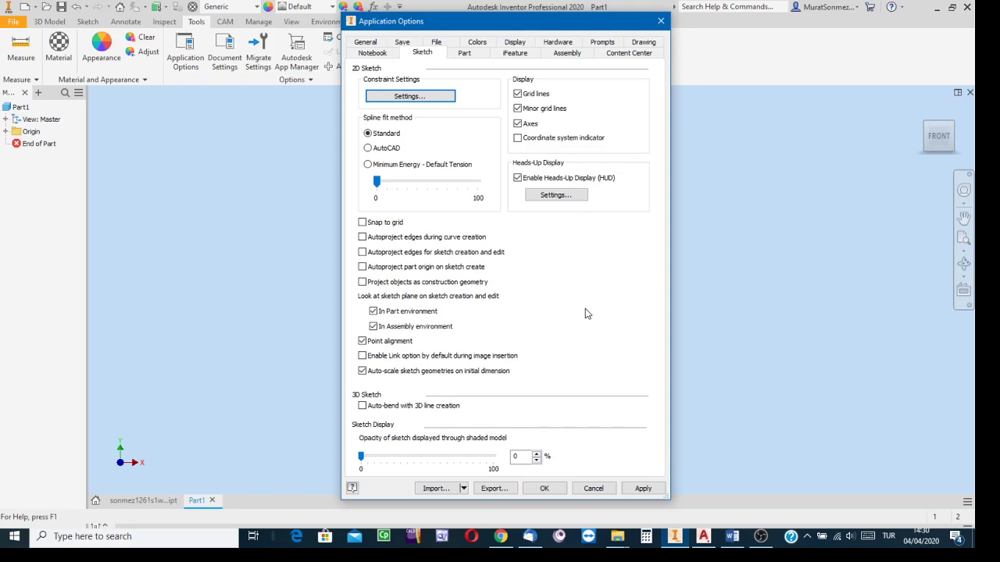
click(642, 489)
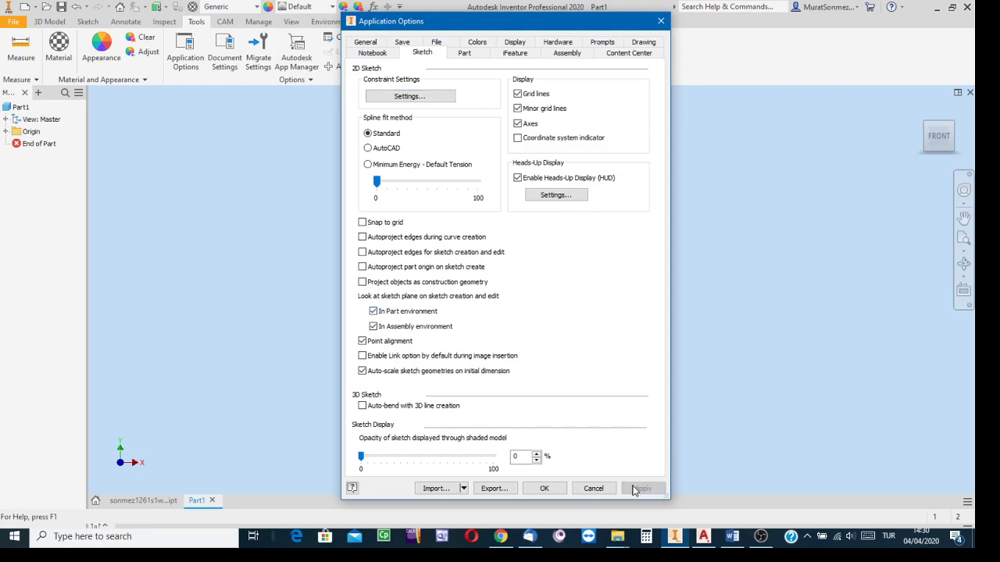
click(545, 488)
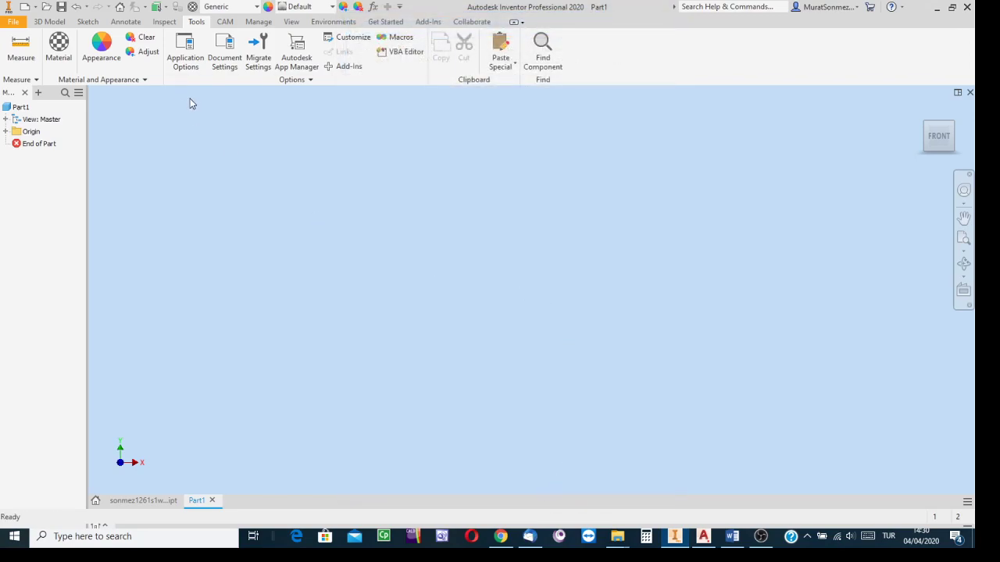
click(50, 22)
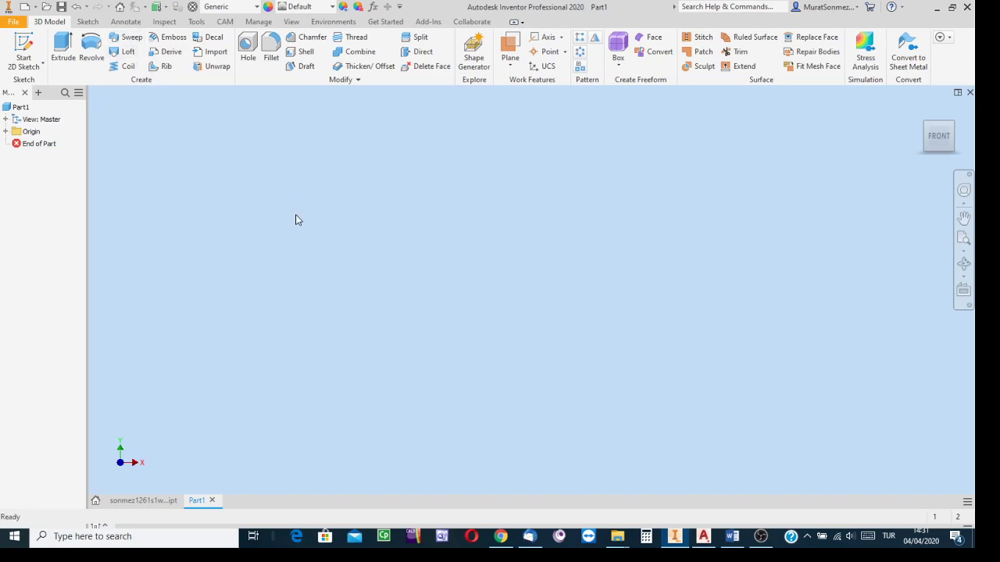
Step: Start a new 2D sketch, Sketch1, on the XZ origin plane
click(43, 67)
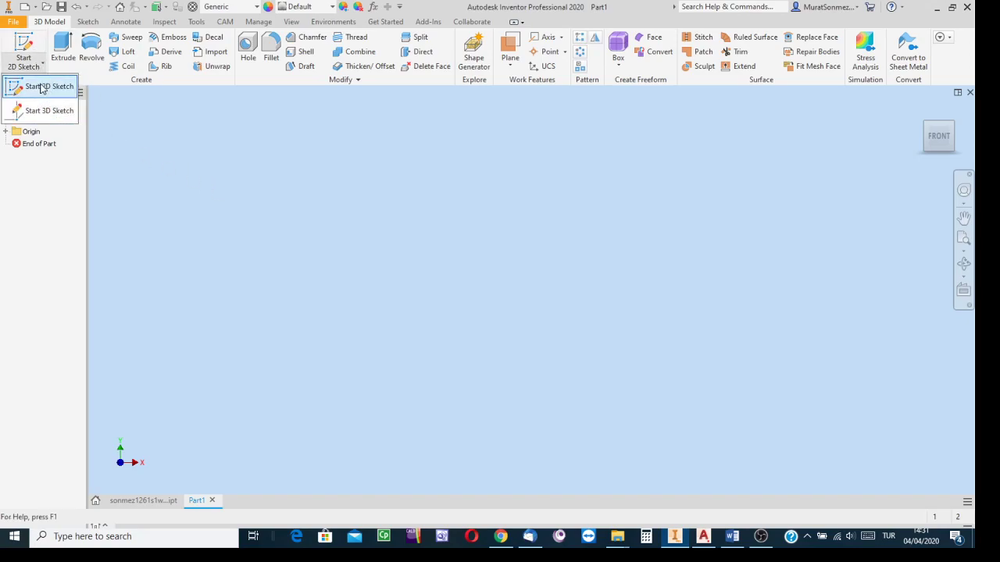
click(42, 87)
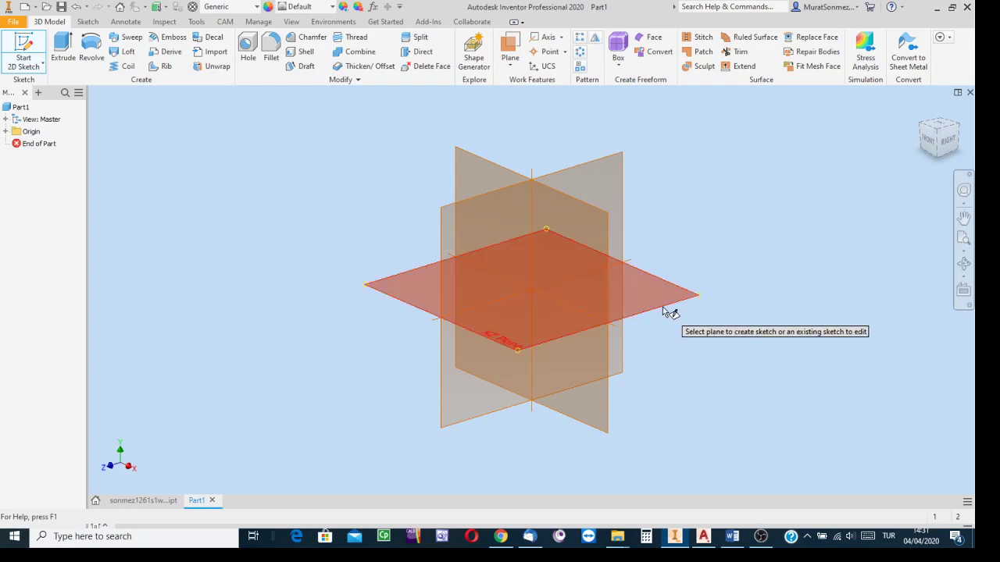
click(664, 311)
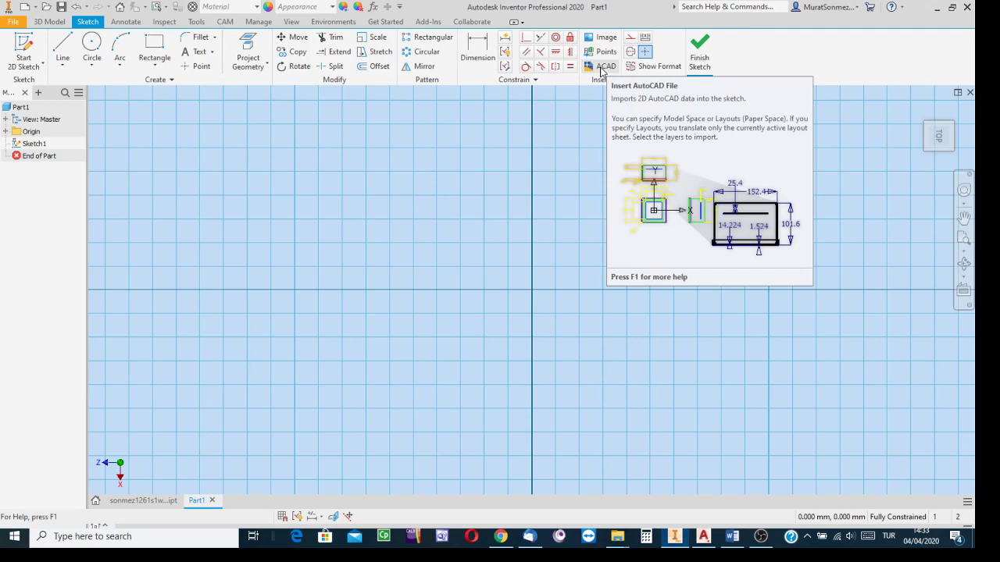
Step: Start inserting an AutoCAD DWG into the sketch and browse to This PC
click(601, 69)
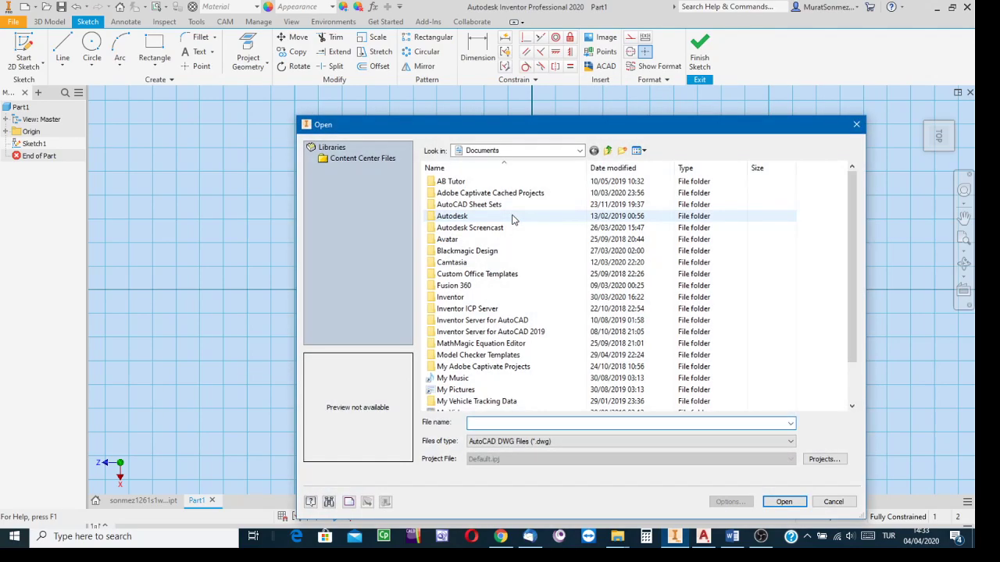
drag(598, 129, 510, 113)
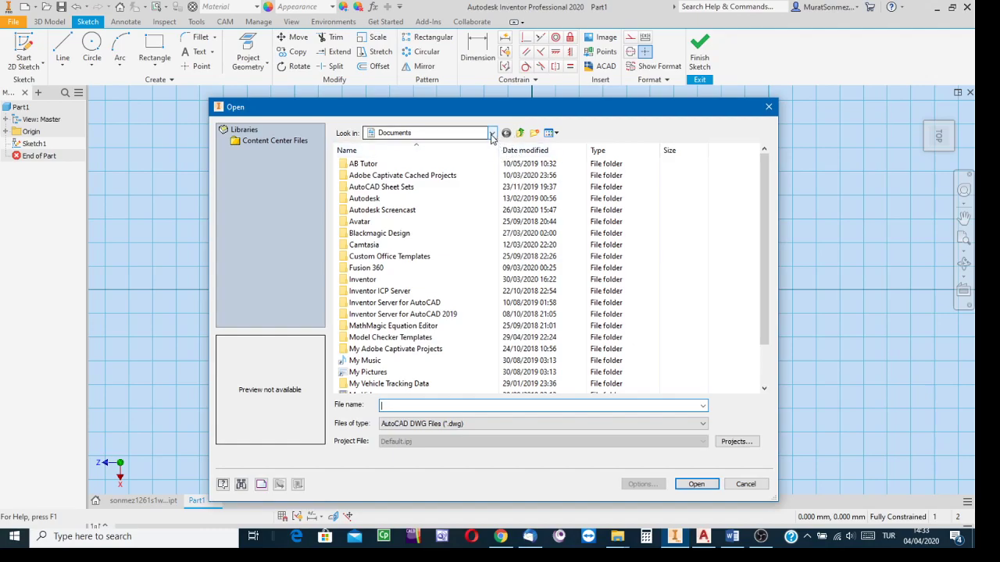
click(492, 134)
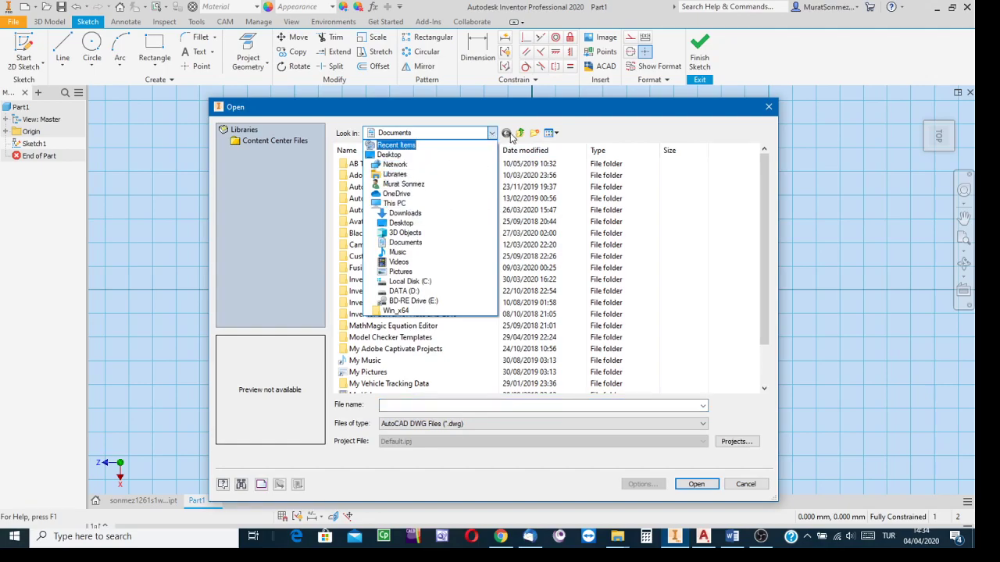
click(377, 205)
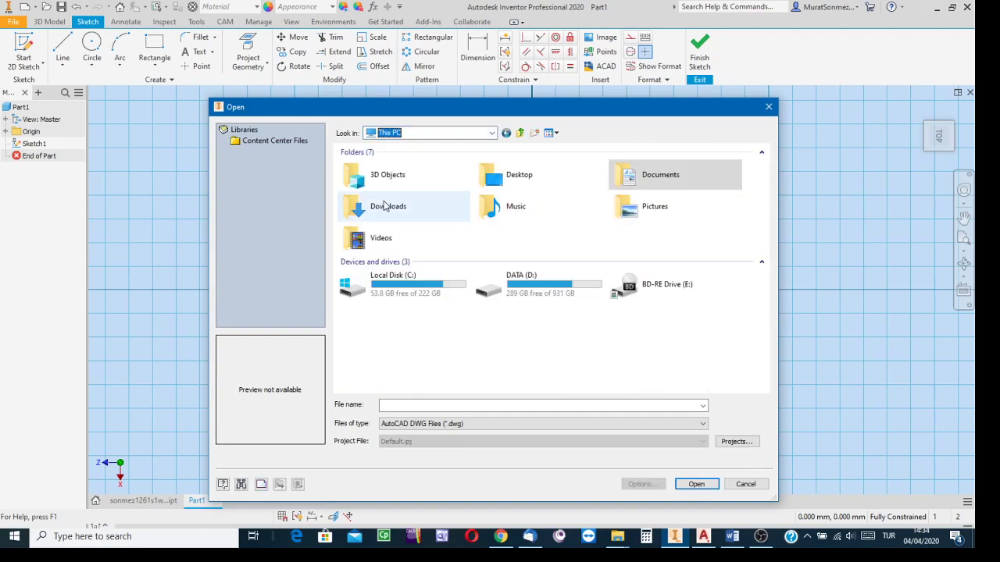
Step: Open the DATA (D:) drive and go into MECH 113 > 20192 > S1 > CW
double_click(544, 286)
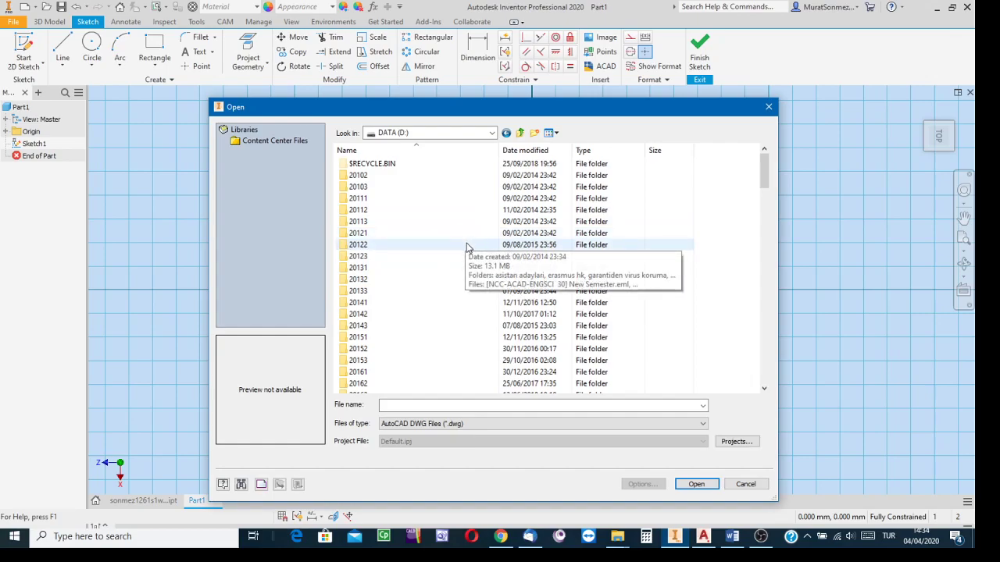
scroll(462, 250, down, 10)
scroll(458, 256, down, 20)
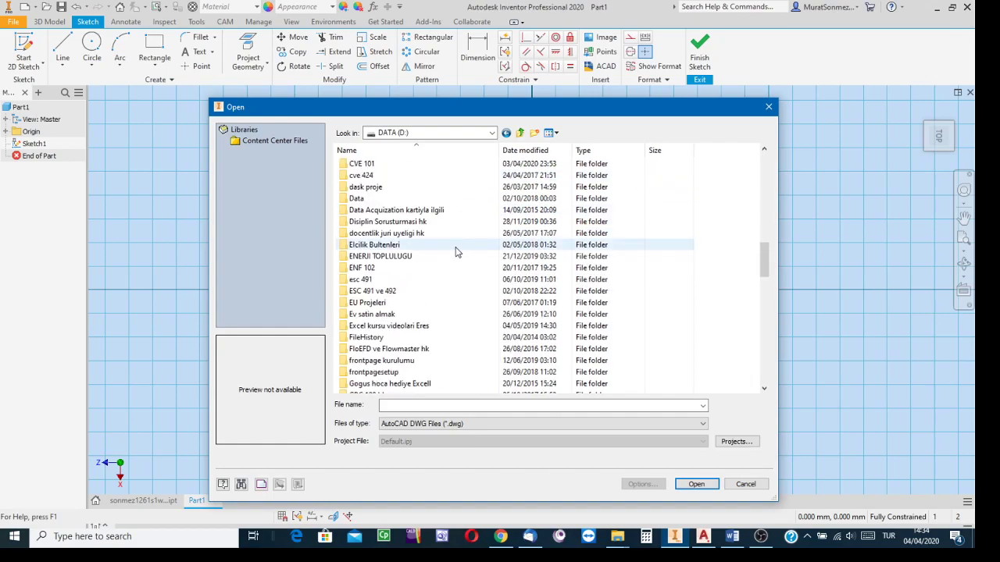
scroll(464, 294, up, 4)
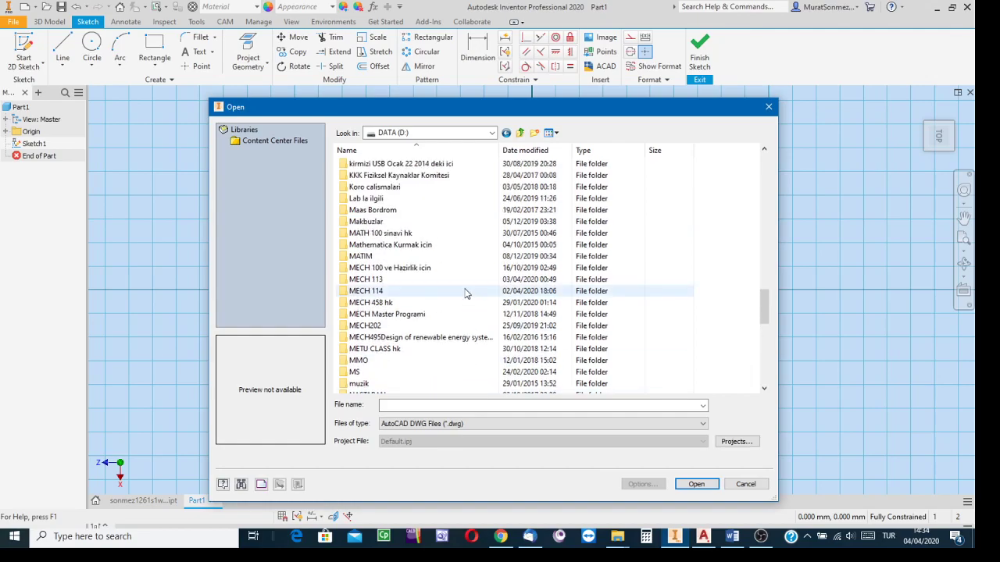
double_click(374, 280)
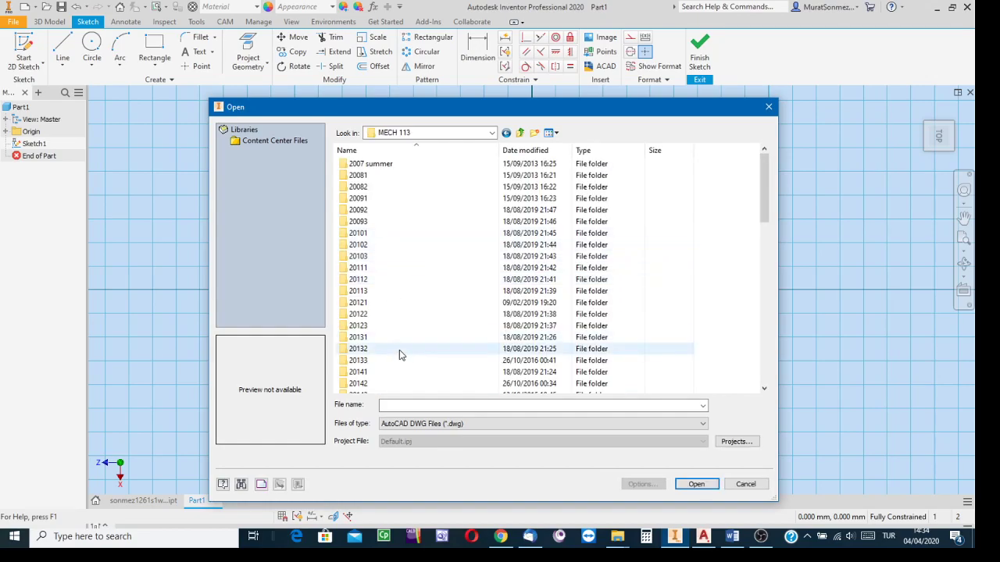
scroll(402, 352, down, 5)
double_click(366, 337)
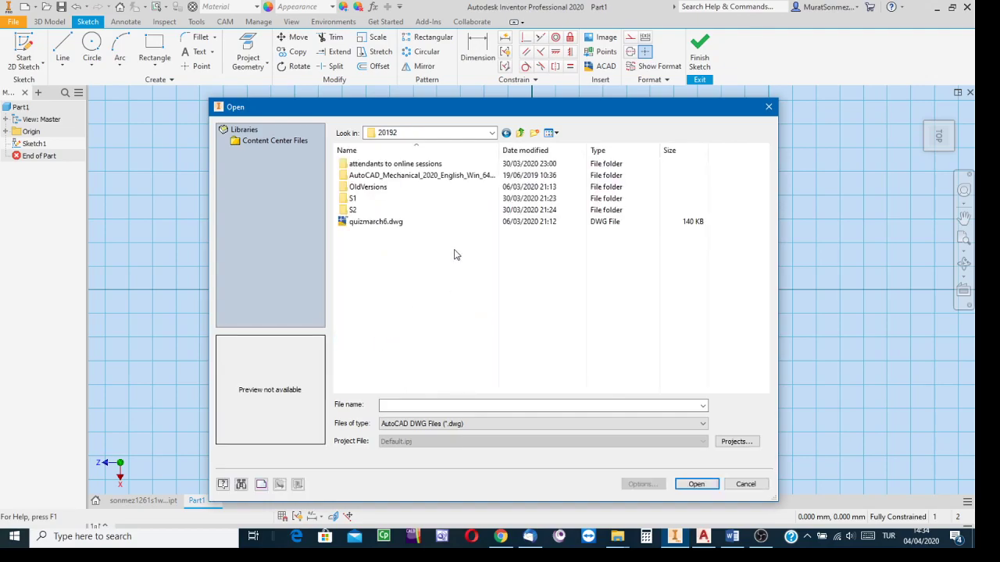
double_click(361, 198)
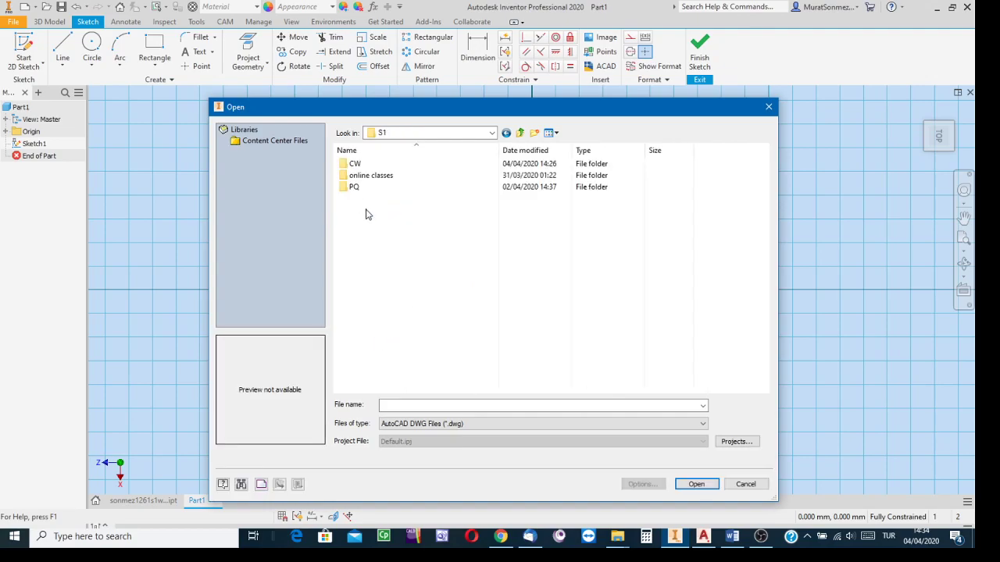
double_click(358, 164)
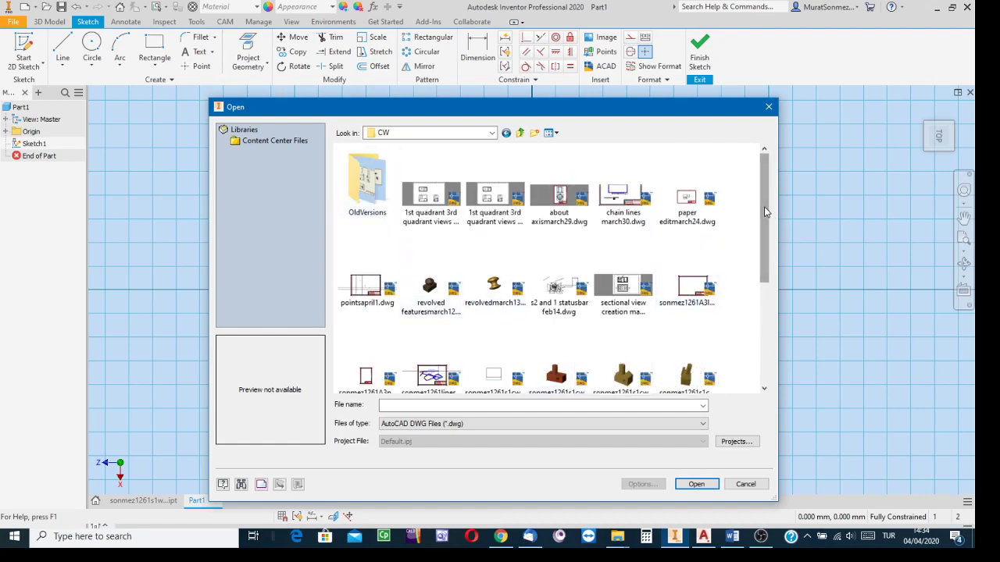
Step: Select the ws3 classicapril3 drawing in the CW folder and open it for import
drag(765, 211, 781, 317)
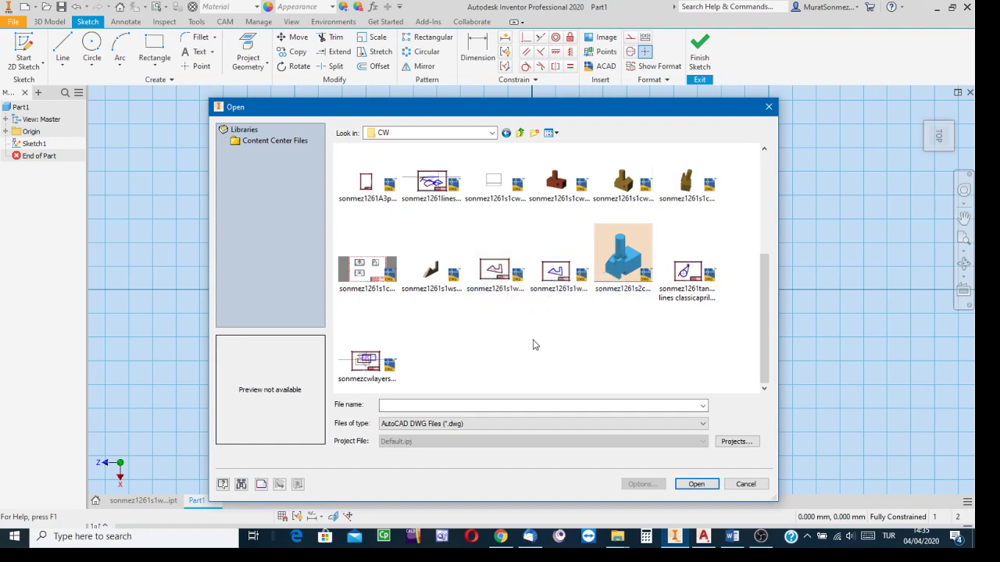
click(495, 272)
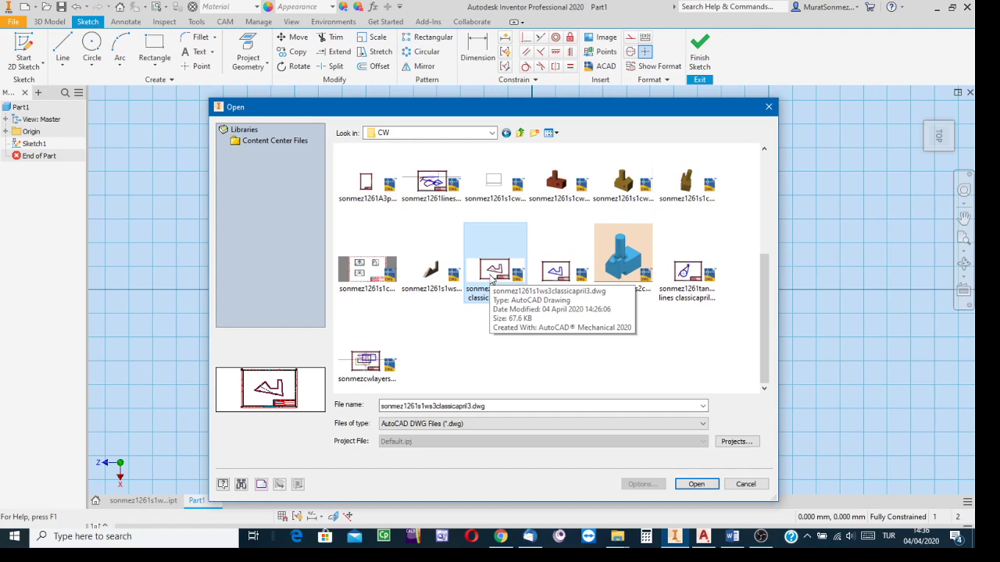
click(693, 485)
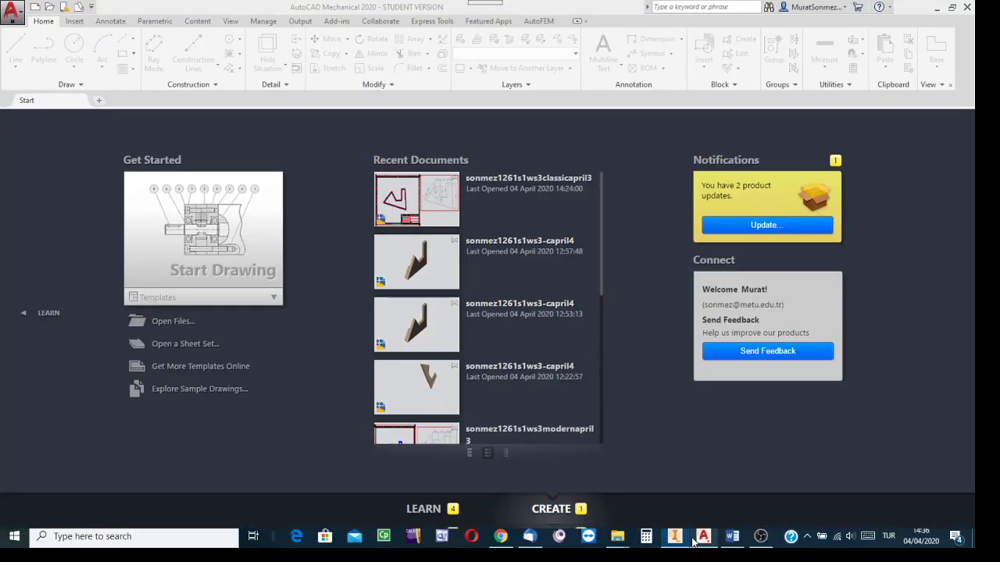
Step: Return to the Inventor window while the Student Version plot stamp warning loads
click(674, 542)
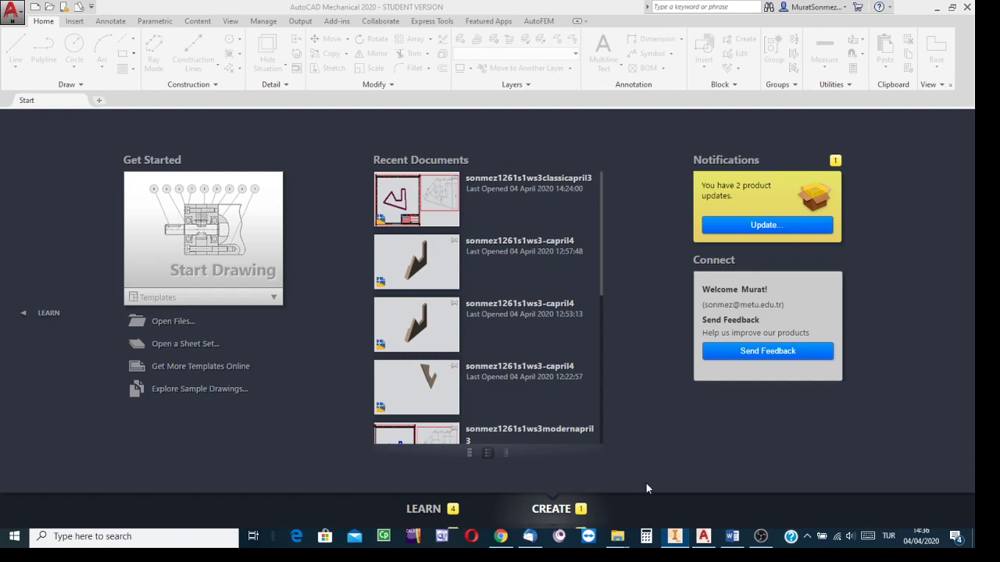
mouse_move(677, 539)
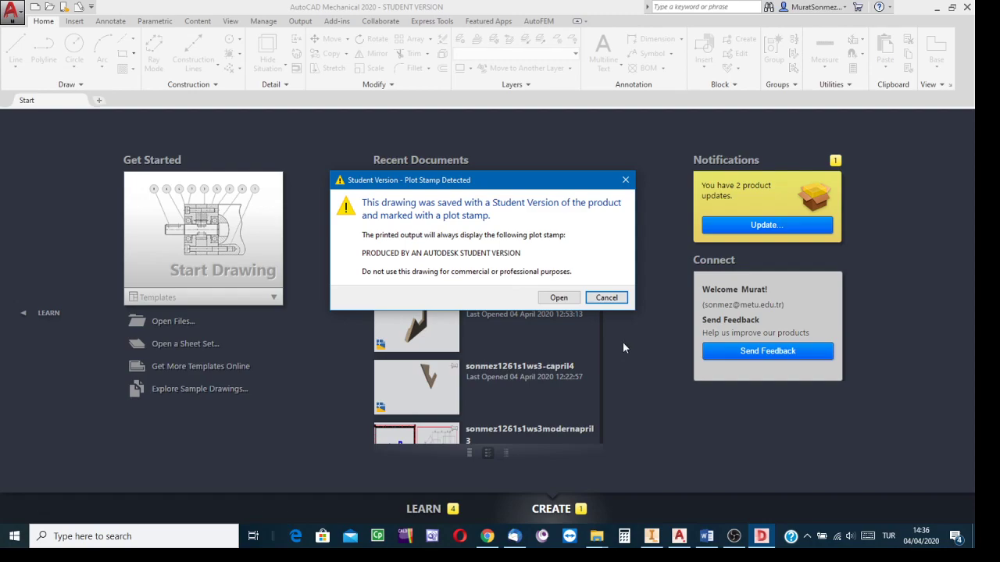
Step: Use Alt+Tab to bring Inventor's empty Sketch1 window to the front
key(alt+Tab)
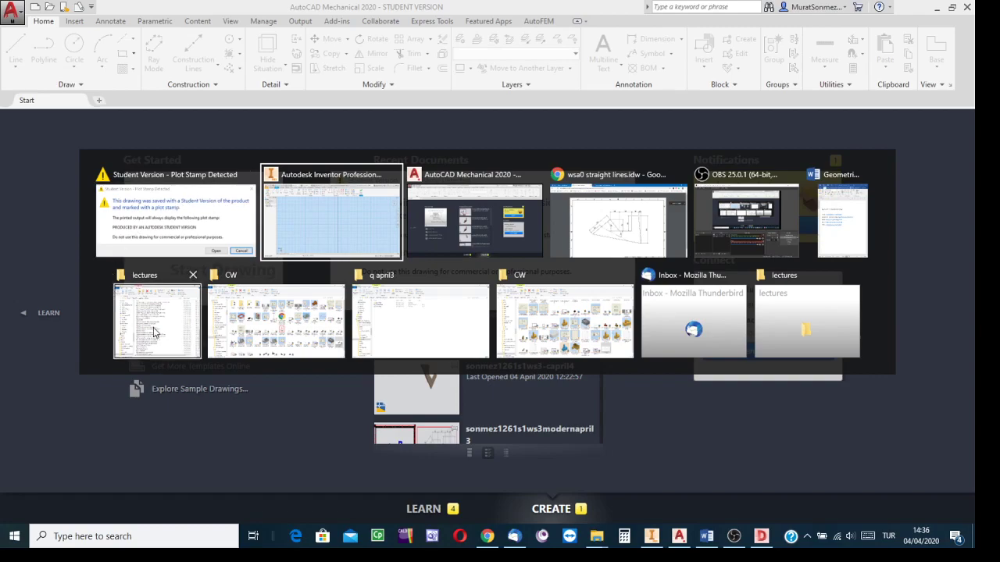
click(348, 227)
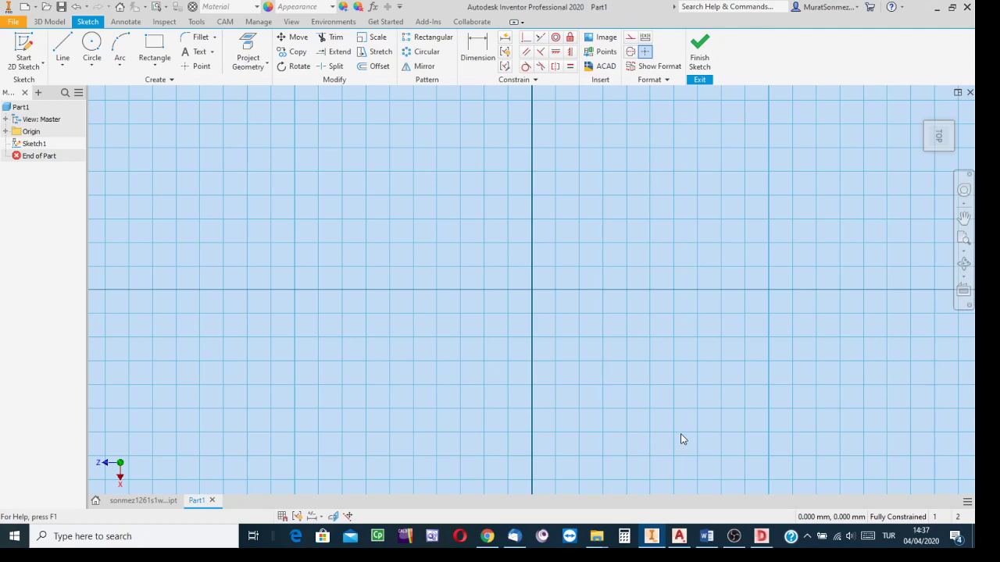
Step: Bring the Student Version plot stamp warning forward and nudge it slightly right and down
click(761, 537)
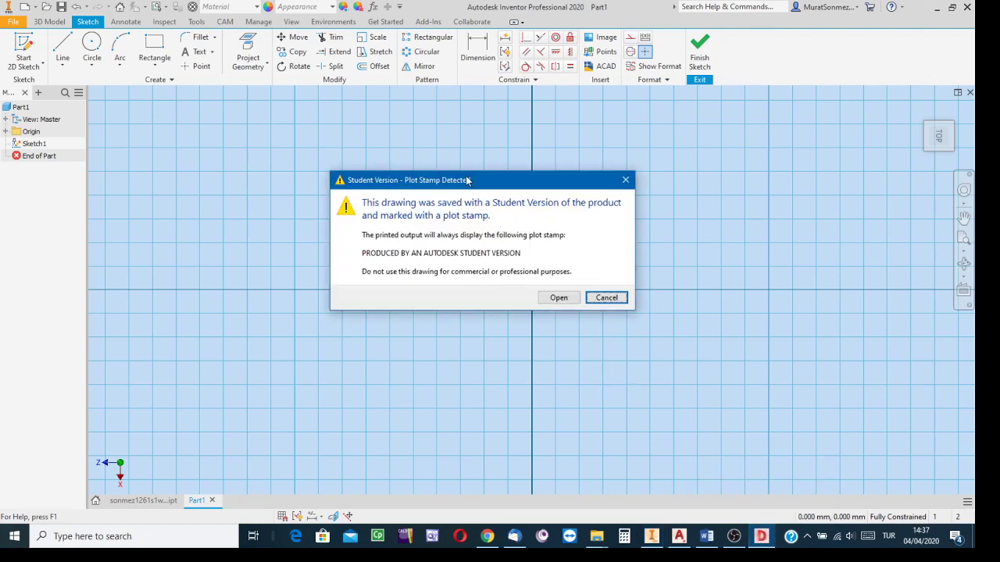
mouse_move(495, 180)
mouse_down()
mouse_move(522, 197)
mouse_move(498, 190)
mouse_up()
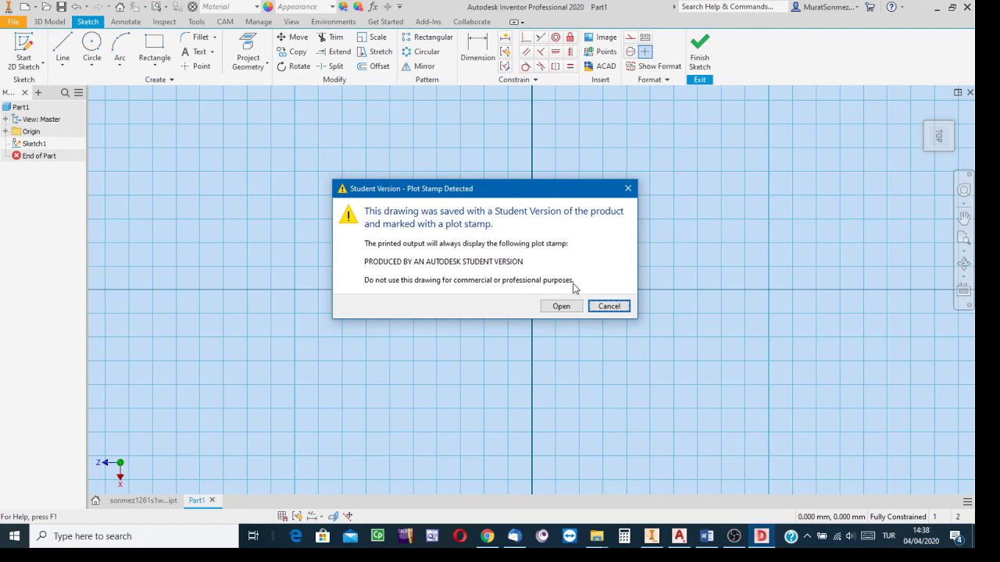
Step: Nudge the plot stamp warning slightly left and bring up the Alt+Tab window switcher
mouse_move(483, 189)
mouse_down()
mouse_move(450, 178)
mouse_move(479, 189)
mouse_up()
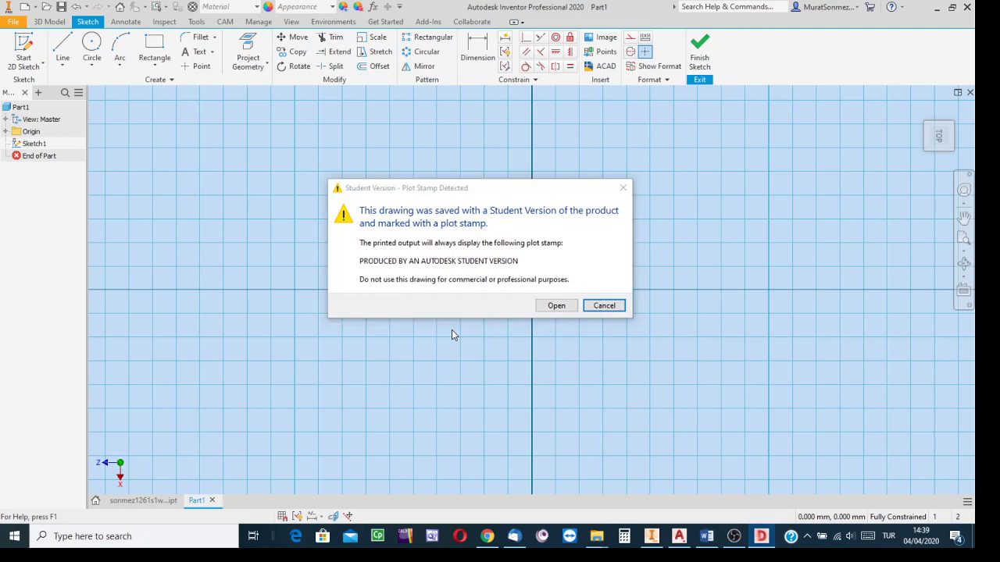
key(alt+Tab)
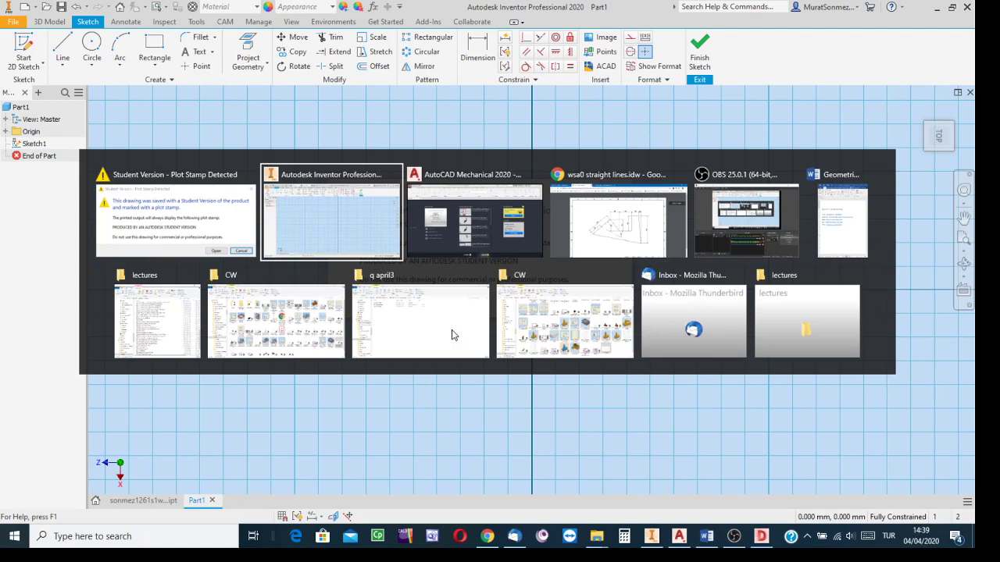
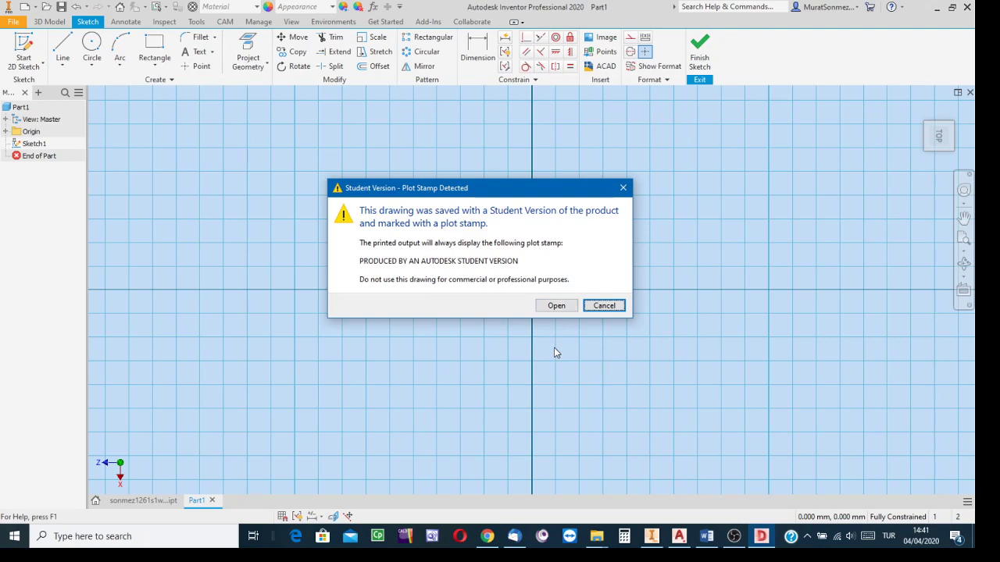
Step: Accept the Student Version plot-stamp warning to open the wedge drawing, then return to Inventor
click(556, 306)
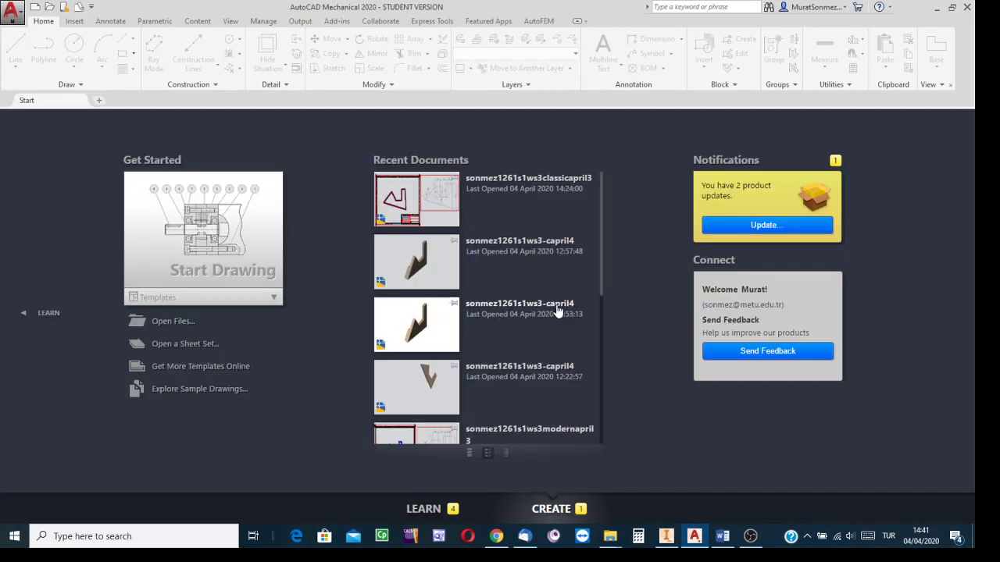
click(676, 536)
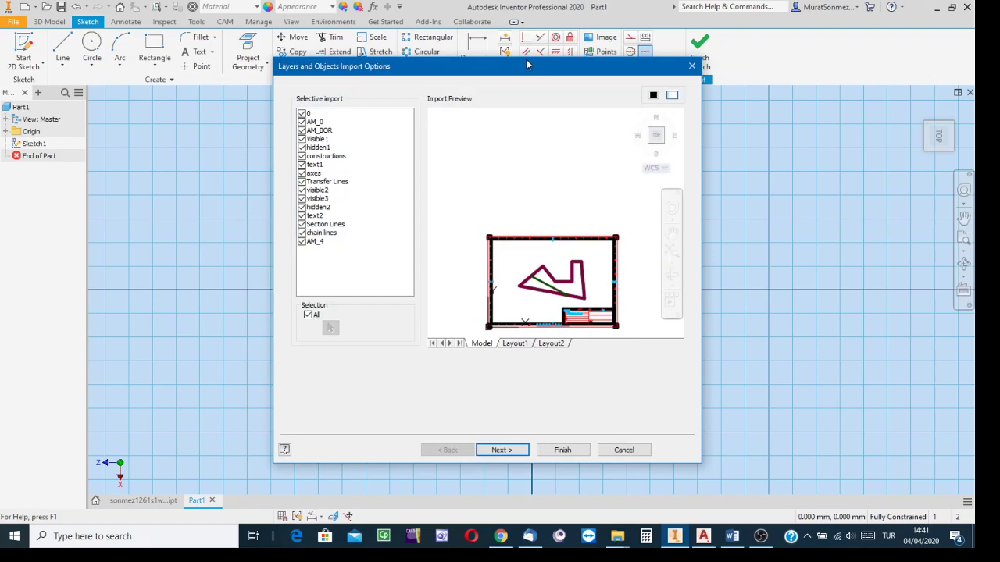
mouse_move(529, 65)
mouse_down()
mouse_move(515, 88)
mouse_move(539, 92)
mouse_move(533, 64)
mouse_up()
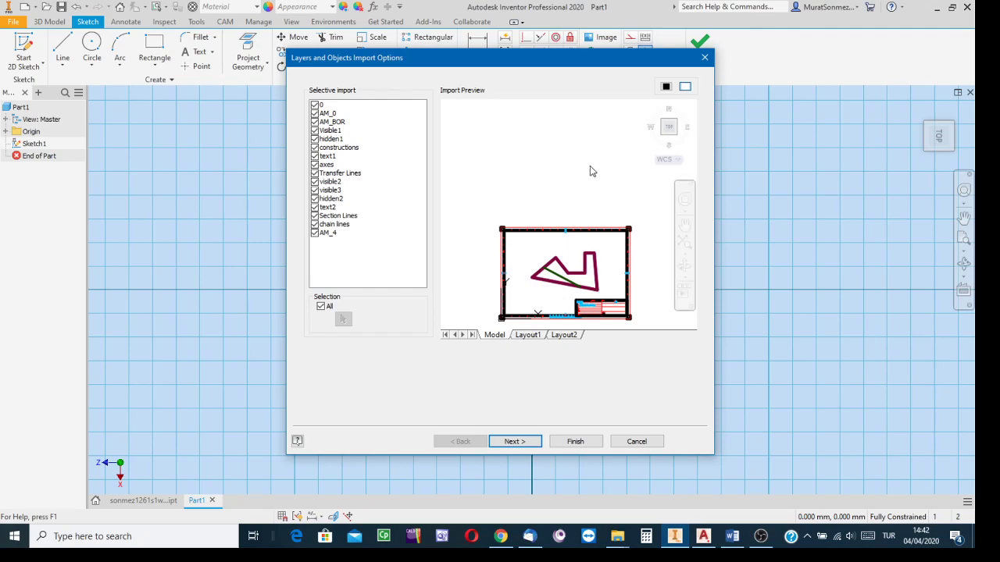
mouse_move(552, 267)
middle_down()
mouse_move(536, 185)
mouse_move(549, 214)
middle_up()
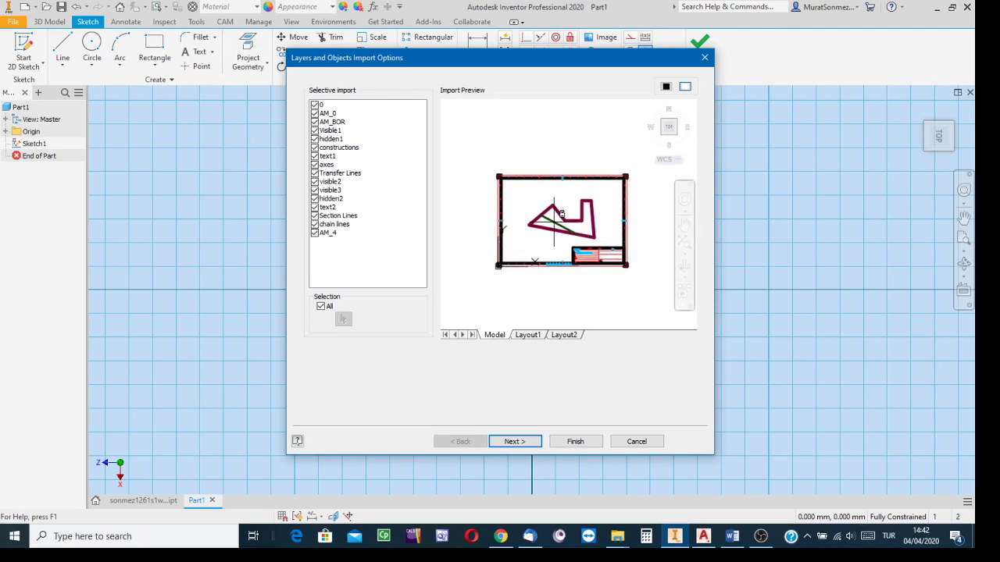
scroll(557, 226, up, 4)
scroll(558, 227, down, 4)
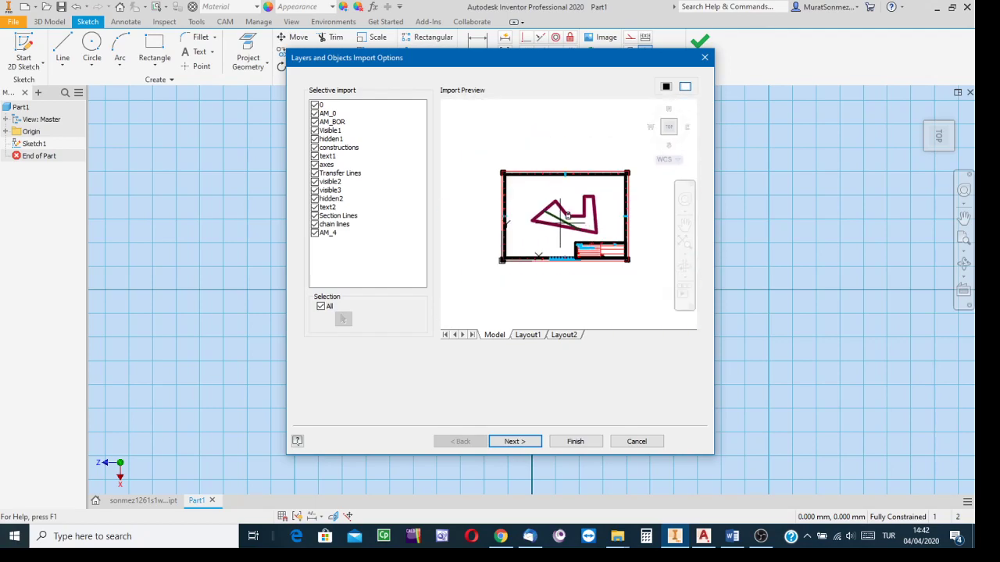
scroll(552, 224, up, 1)
scroll(552, 225, up, 3)
scroll(552, 225, down, 3)
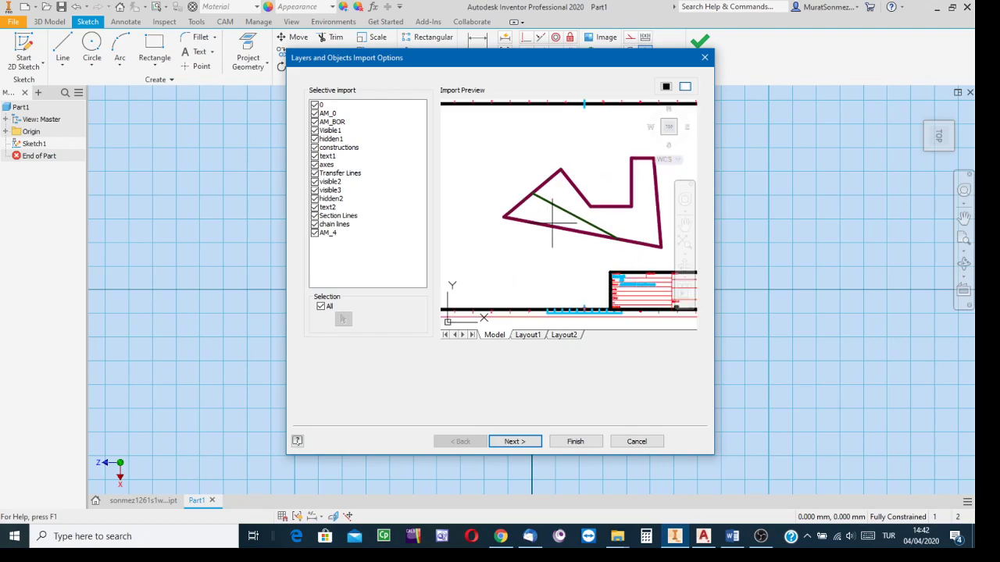
mouse_move(536, 269)
middle_down()
mouse_move(502, 284)
mouse_move(531, 273)
middle_up()
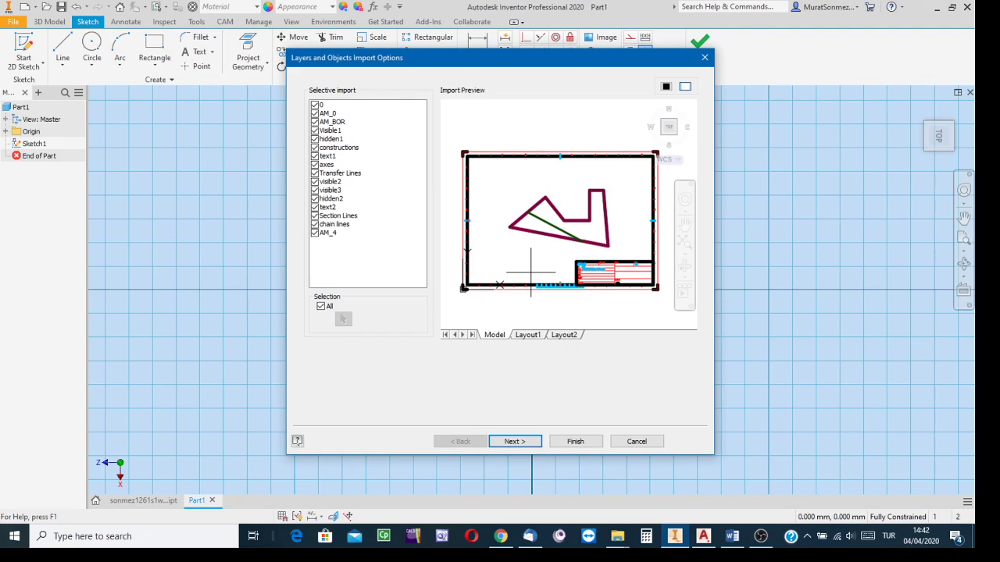
scroll(575, 234, up, 2)
scroll(575, 235, down, 2)
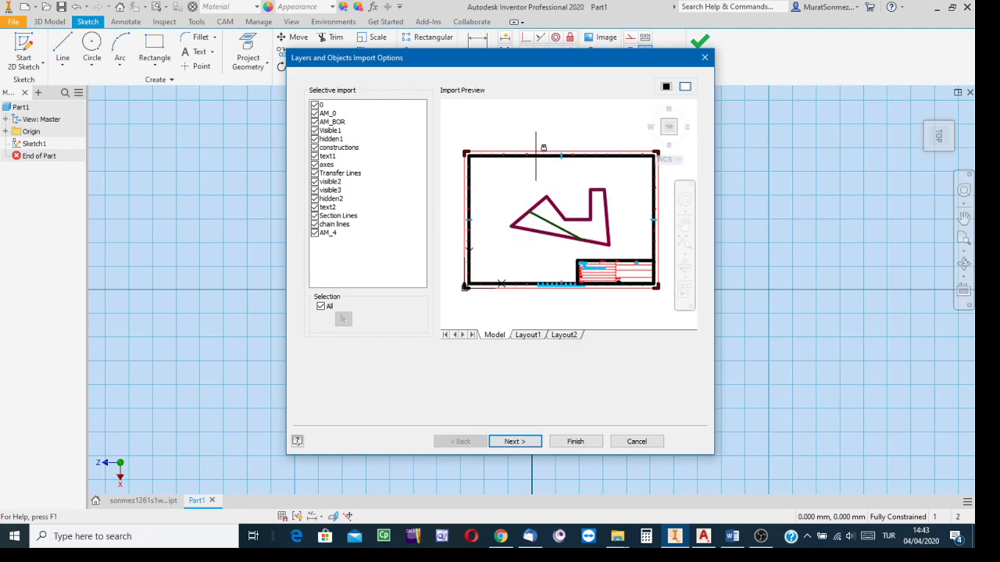
scroll(616, 274, up, 4)
scroll(616, 274, down, 5)
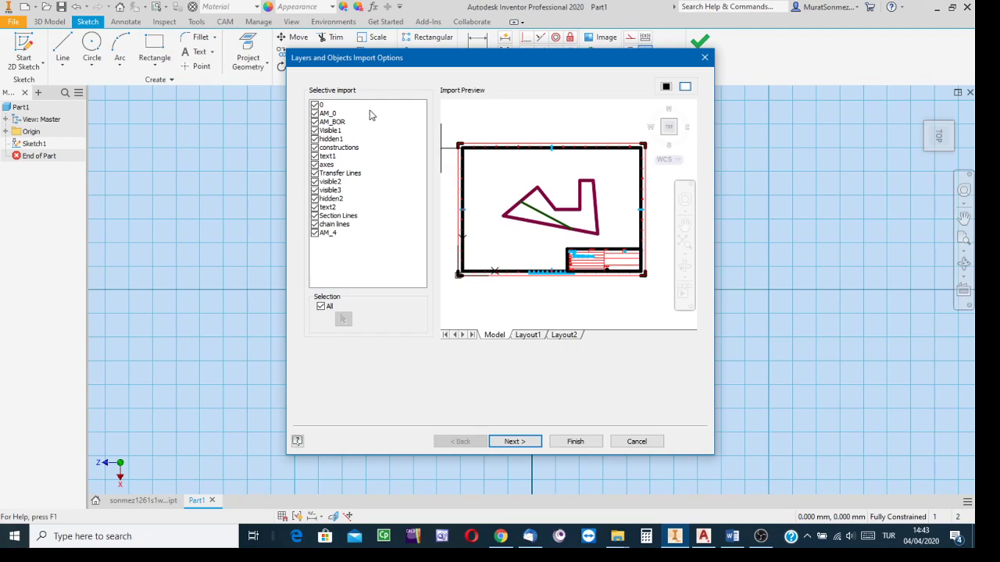
Step: Uncheck layers 0, AM_0 and AM_BOR, and check visible1 and hidden1 by toggling them off and on
click(315, 106)
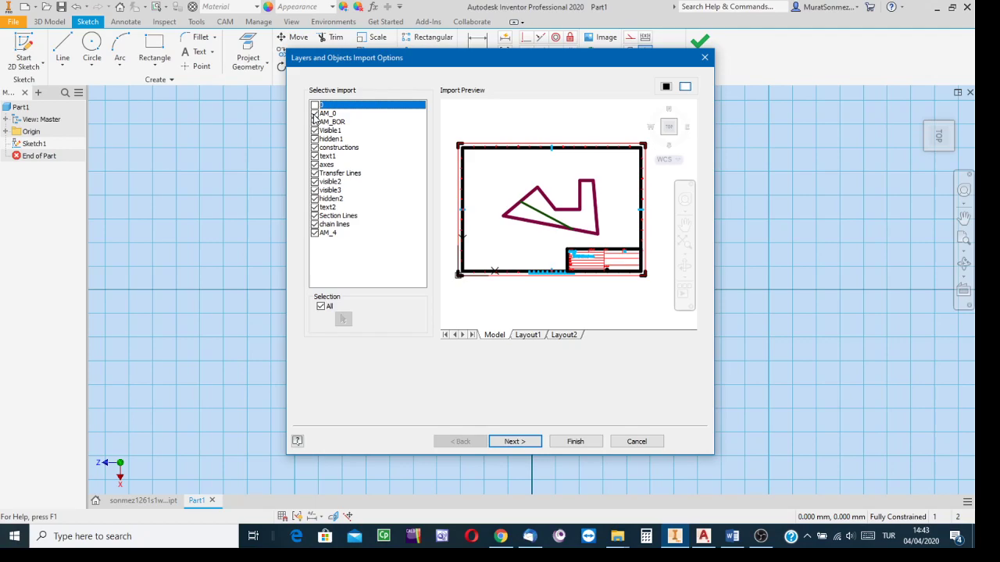
click(315, 114)
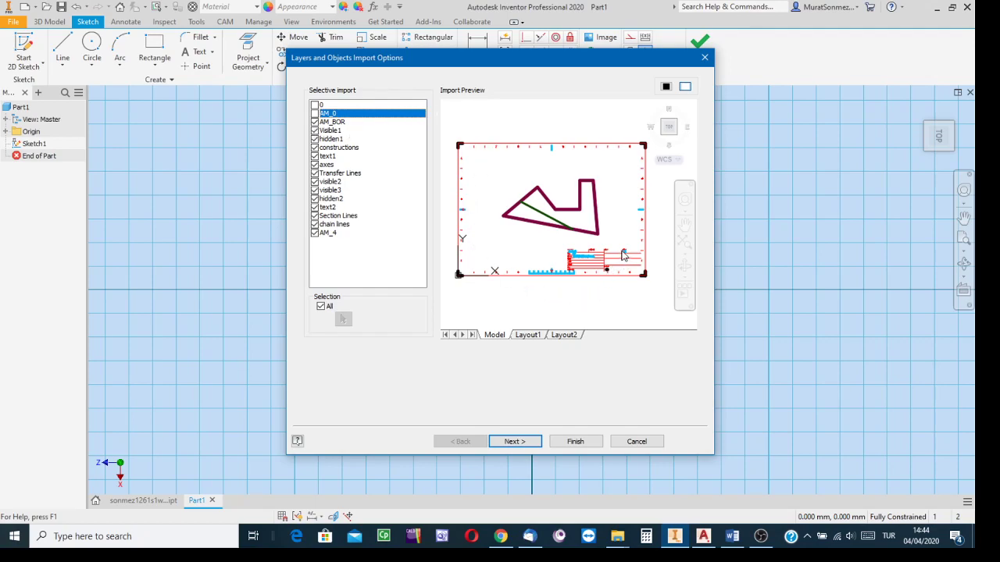
click(315, 122)
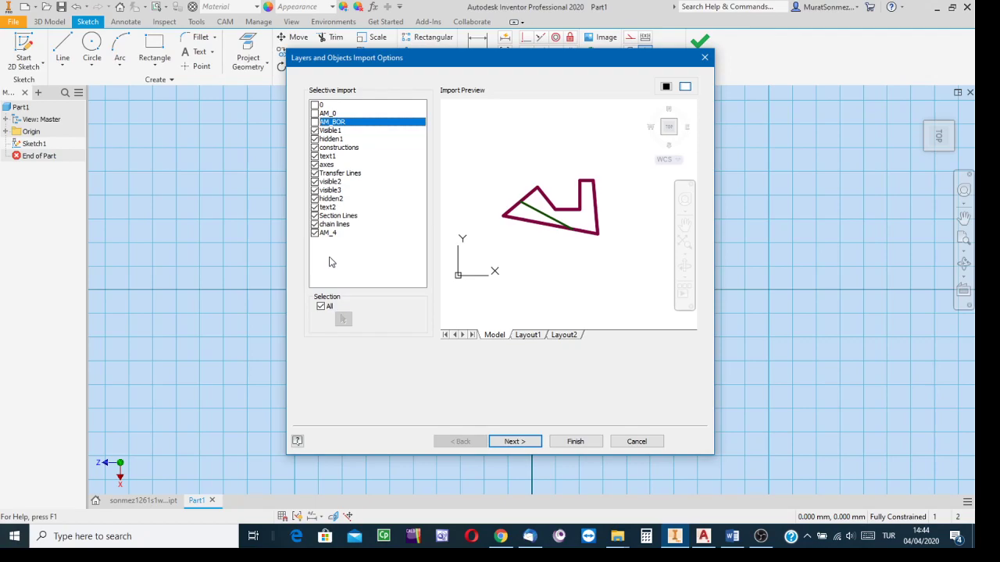
click(315, 131)
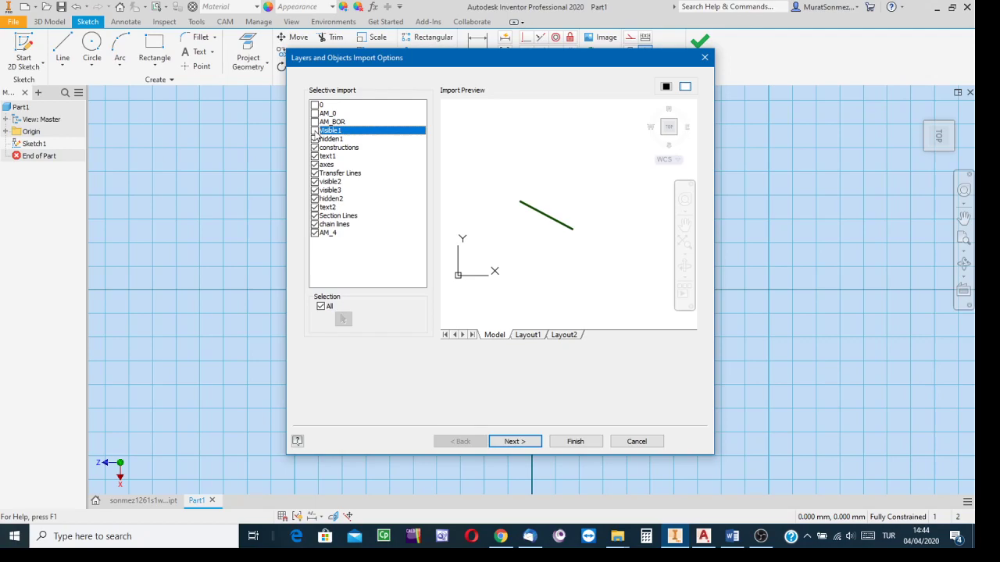
click(314, 130)
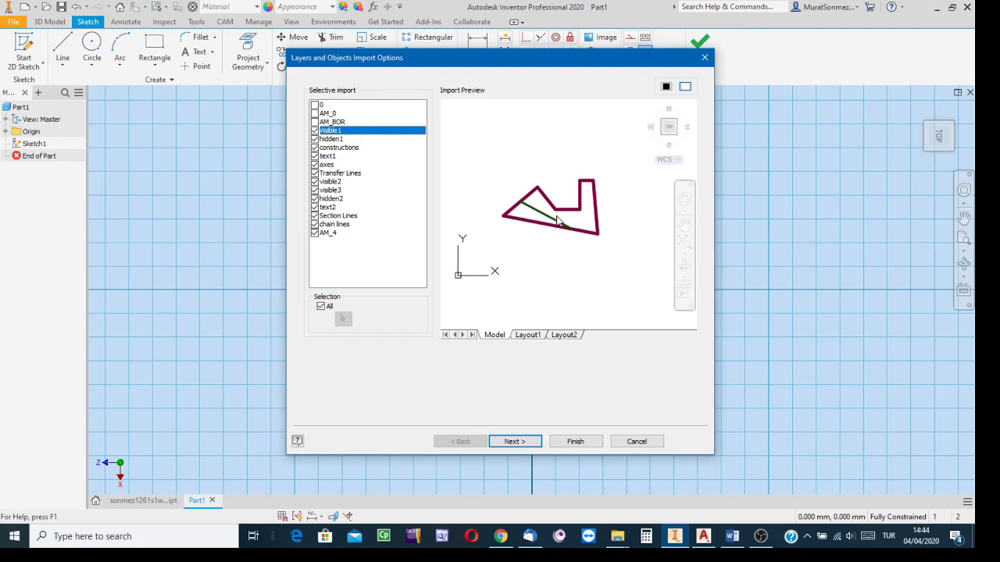
scroll(550, 219, up, 3)
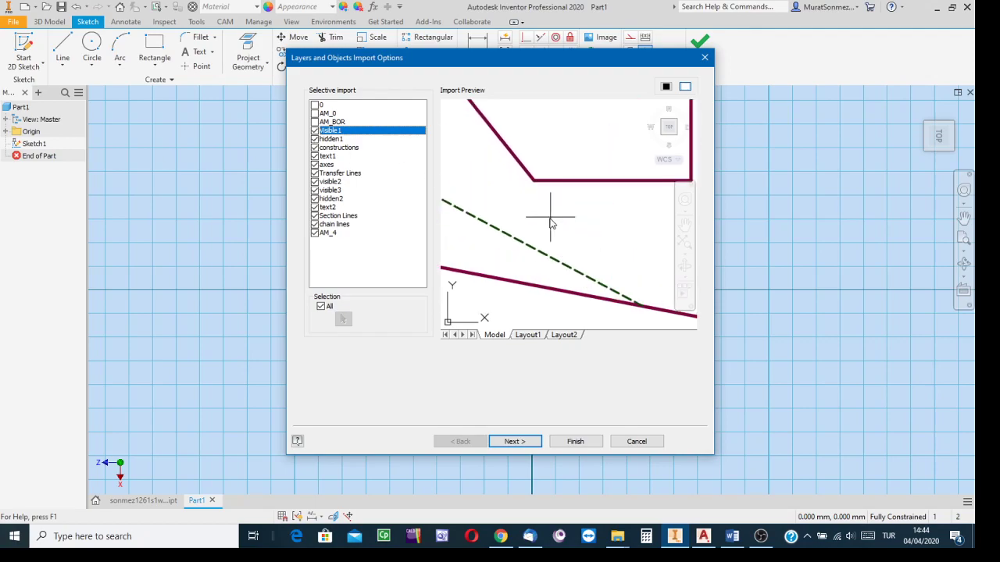
click(315, 140)
click(314, 139)
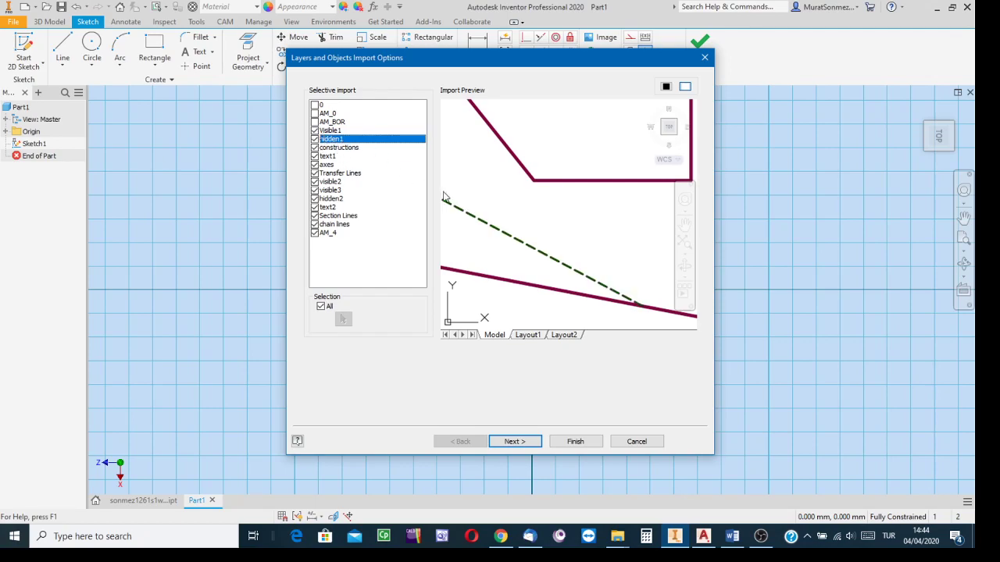
scroll(538, 223, down, 3)
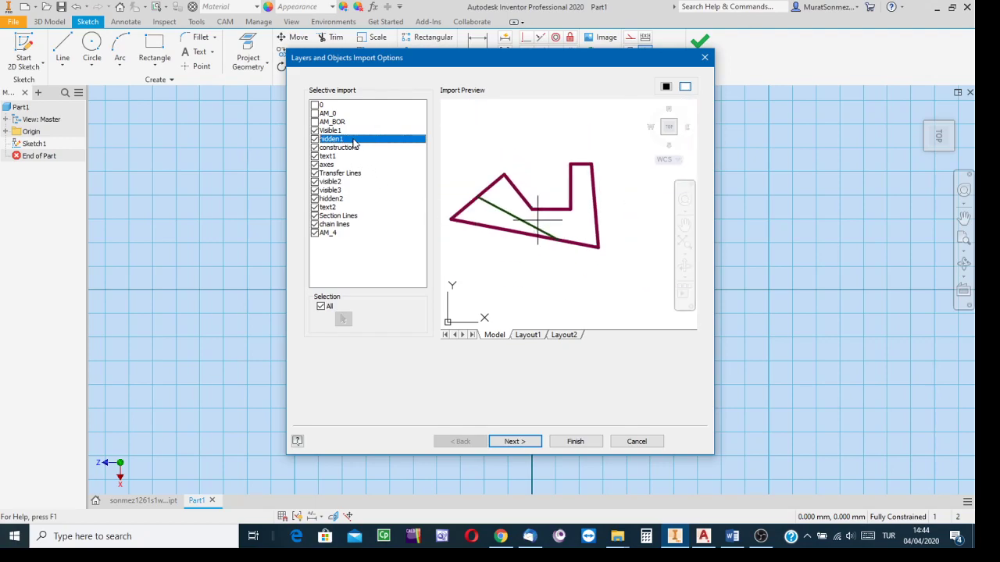
Step: Uncheck the remaining layers, constructions through AM_4, so only visible1 and hidden1 stay checked
click(314, 148)
click(313, 156)
click(313, 165)
click(315, 172)
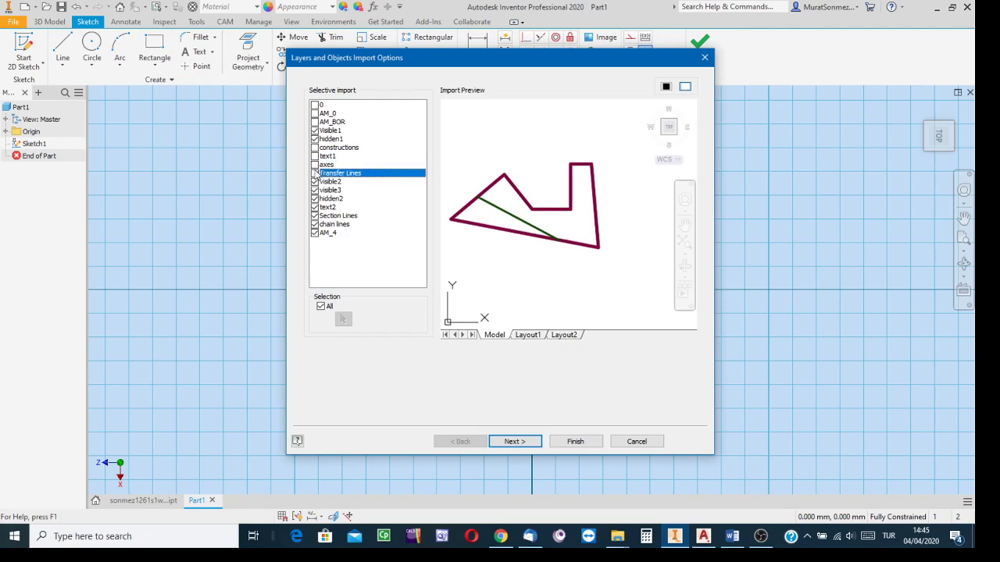
click(314, 181)
click(314, 190)
click(314, 198)
click(314, 207)
click(314, 215)
click(314, 224)
click(314, 232)
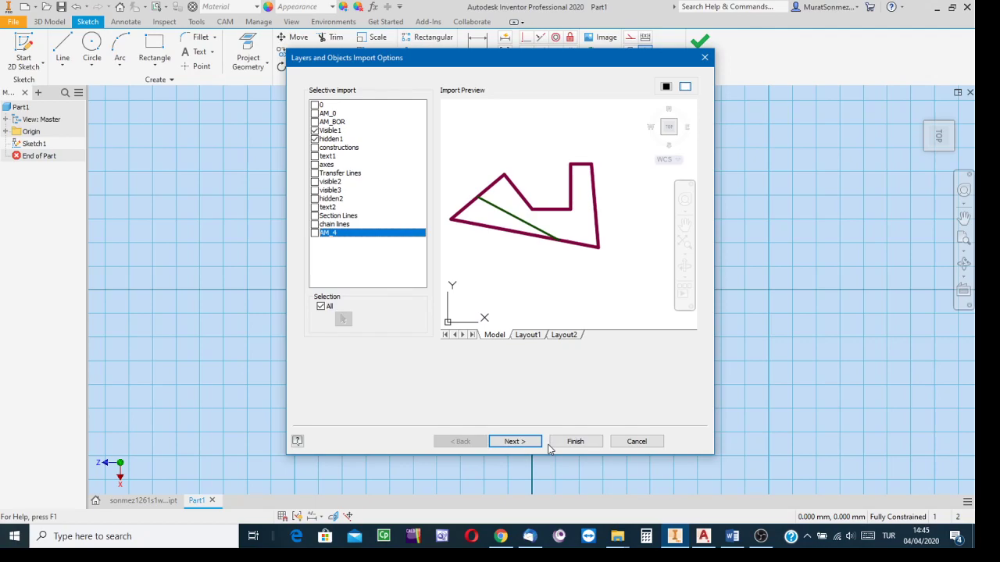
Step: On the destination options page, enable Constrain End Points and Apply geometric constraints
click(508, 443)
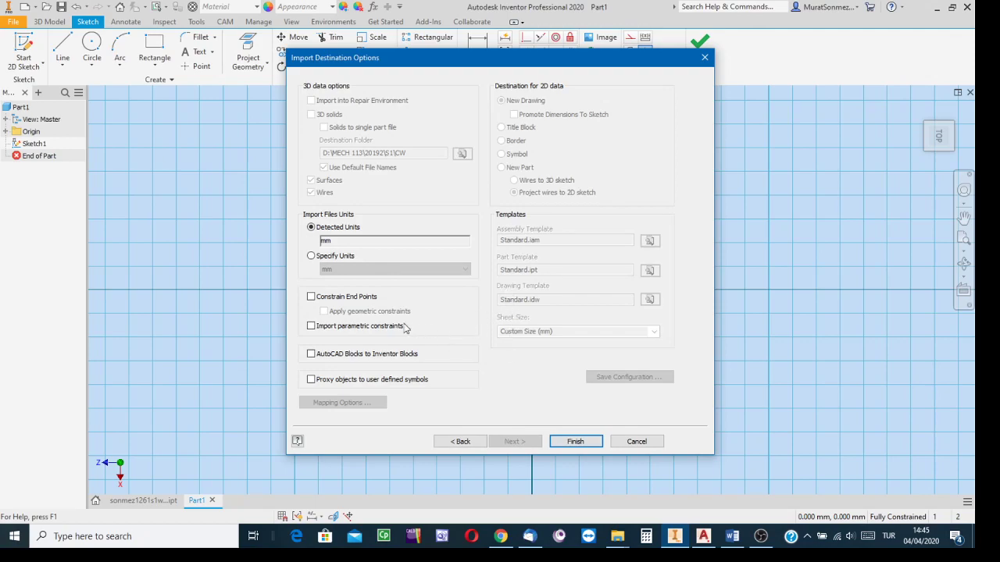
click(311, 297)
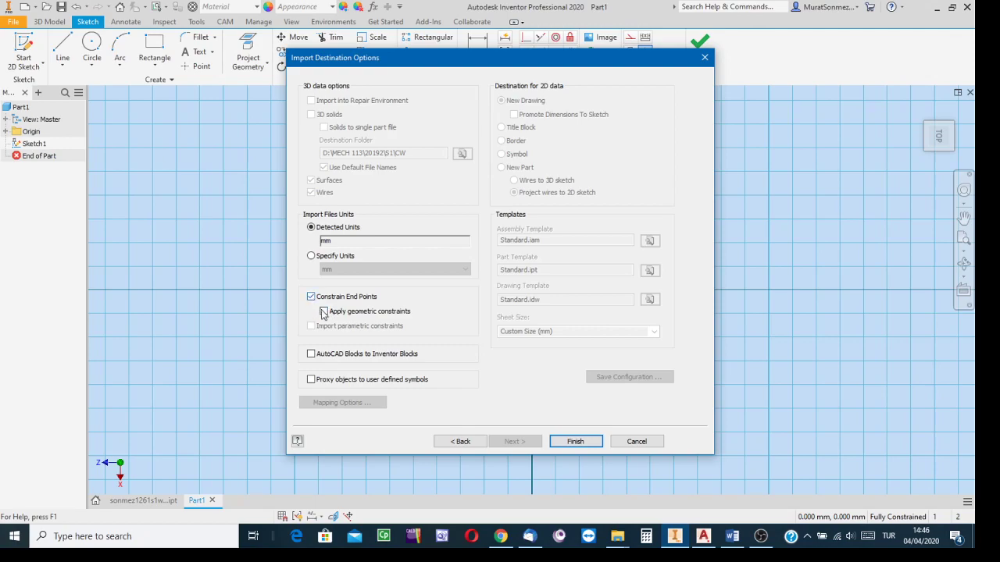
click(324, 311)
Step: Finish the import, then fit the whole wedge profile in view and centre it
click(575, 442)
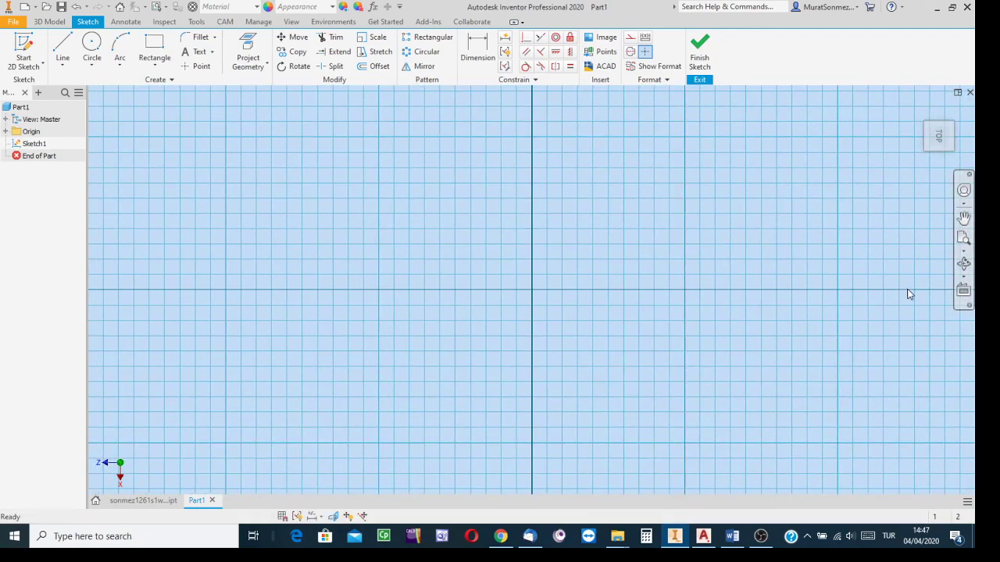
click(963, 239)
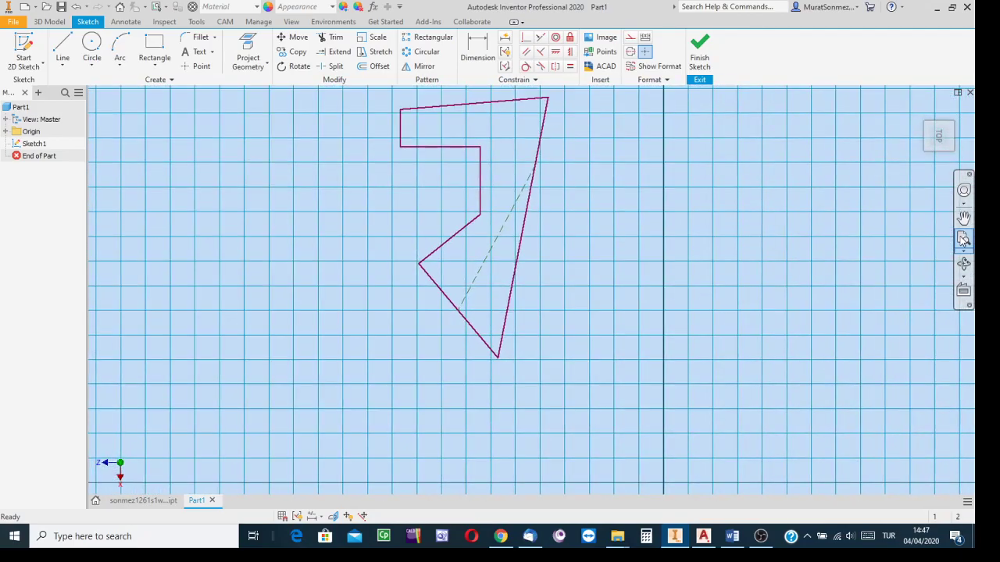
scroll(687, 338, down, 3)
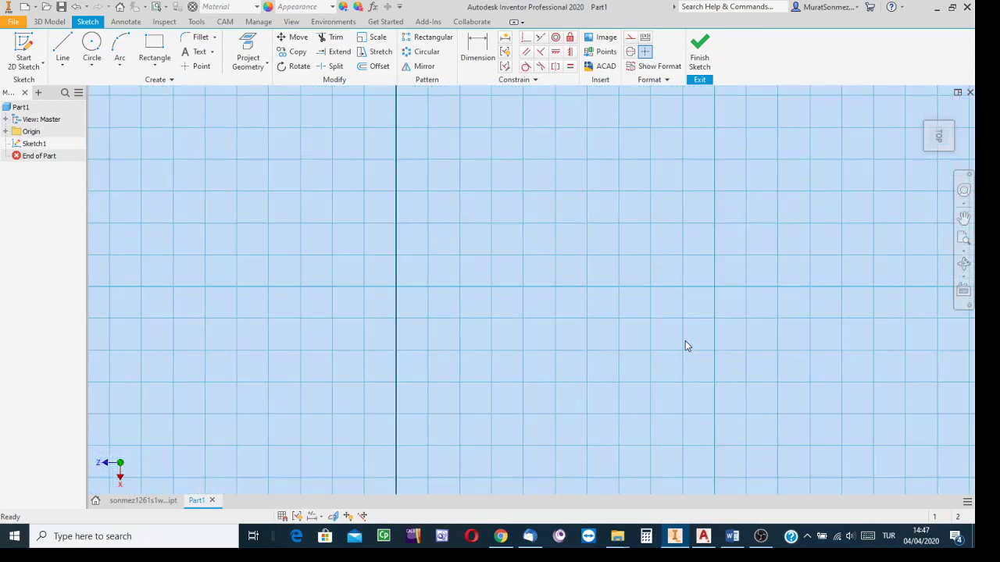
scroll(685, 346, up, 3)
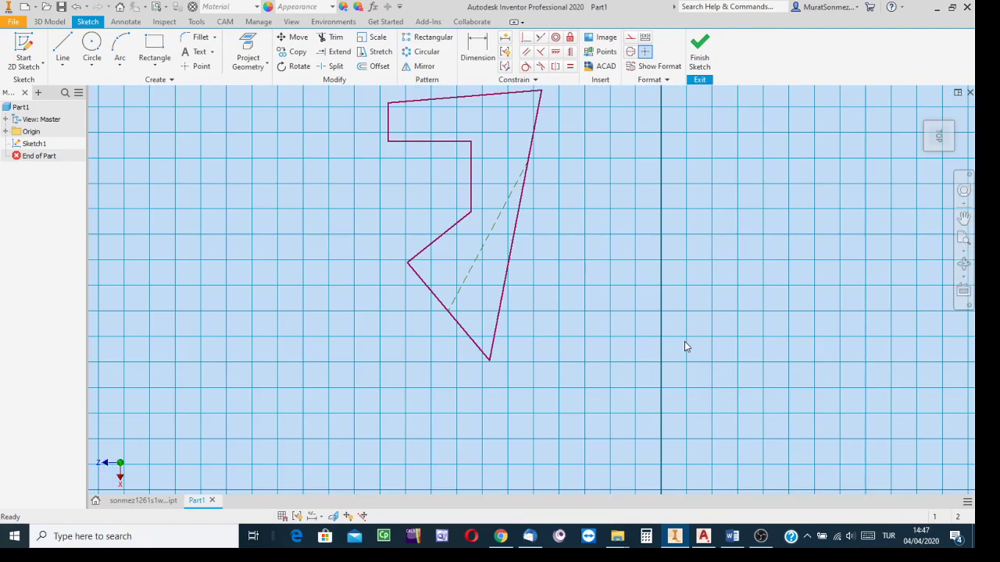
mouse_move(718, 312)
middle_down()
mouse_move(714, 384)
mouse_move(740, 388)
middle_up()
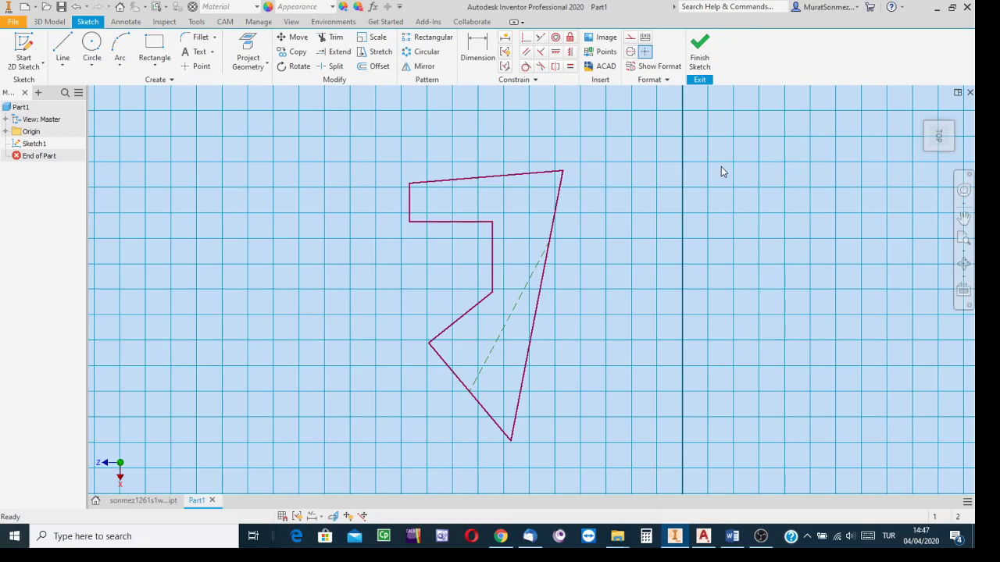
click(965, 124)
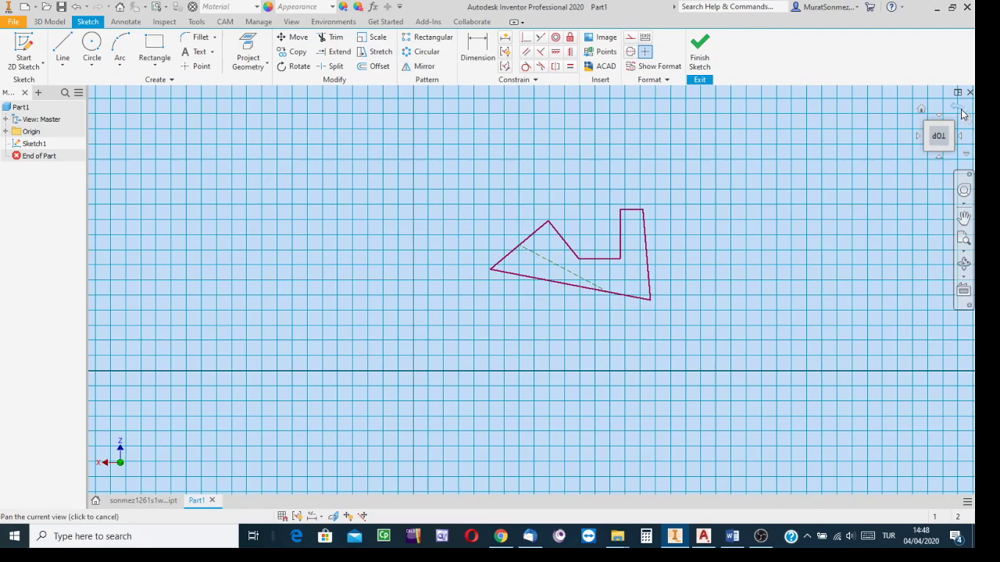
click(958, 108)
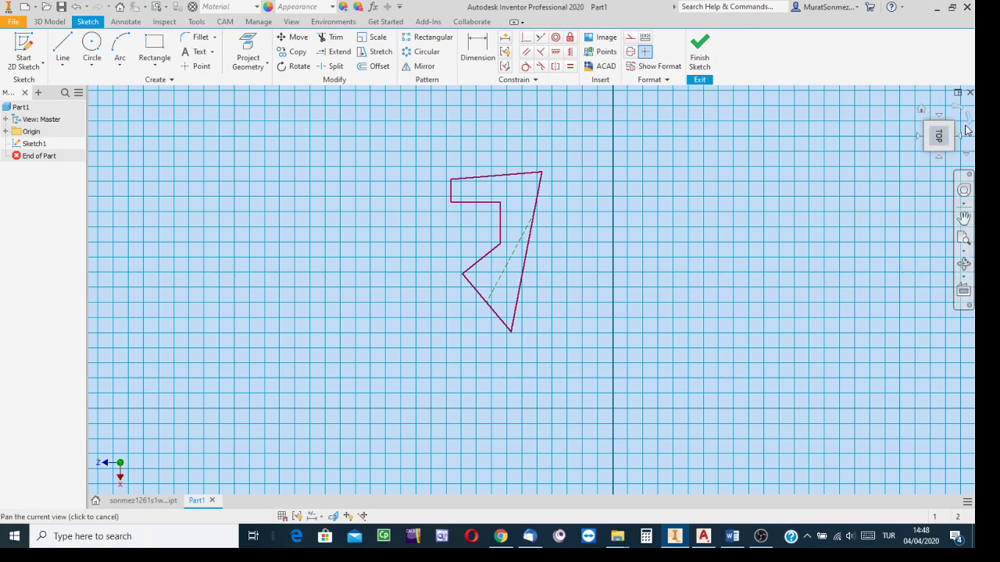
click(970, 121)
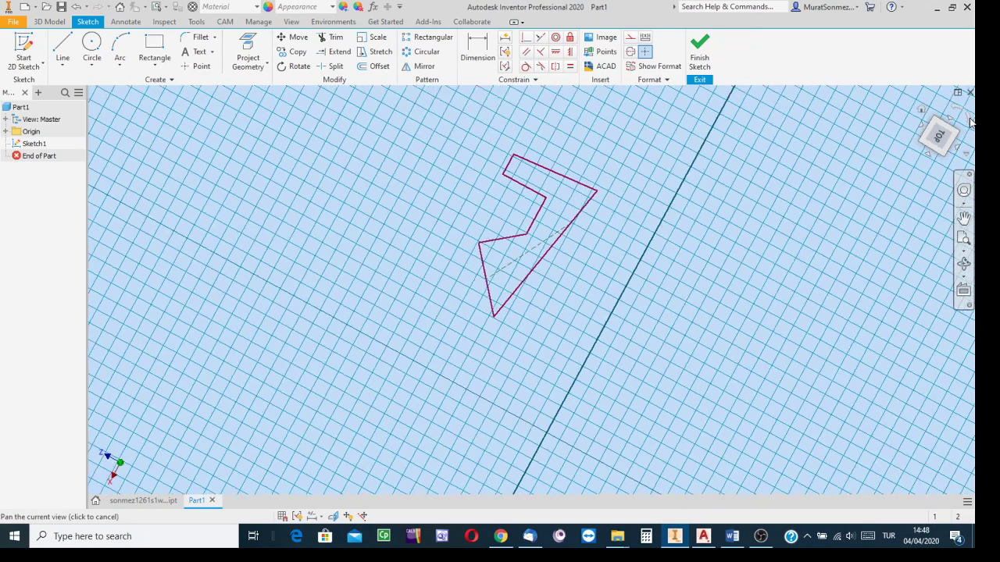
scroll(646, 301, down, 4)
scroll(647, 293, up, 7)
scroll(651, 284, down, 4)
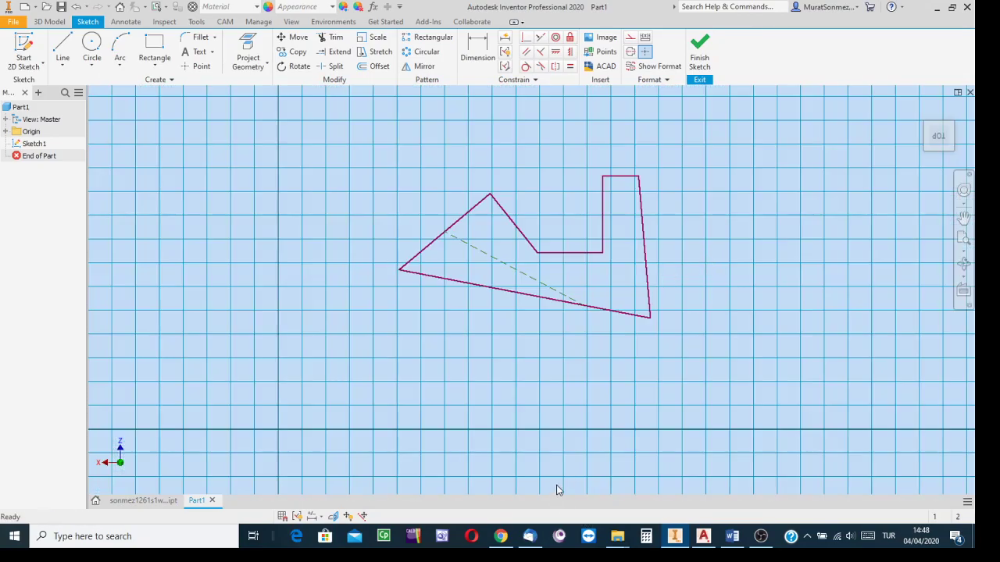
click(500, 536)
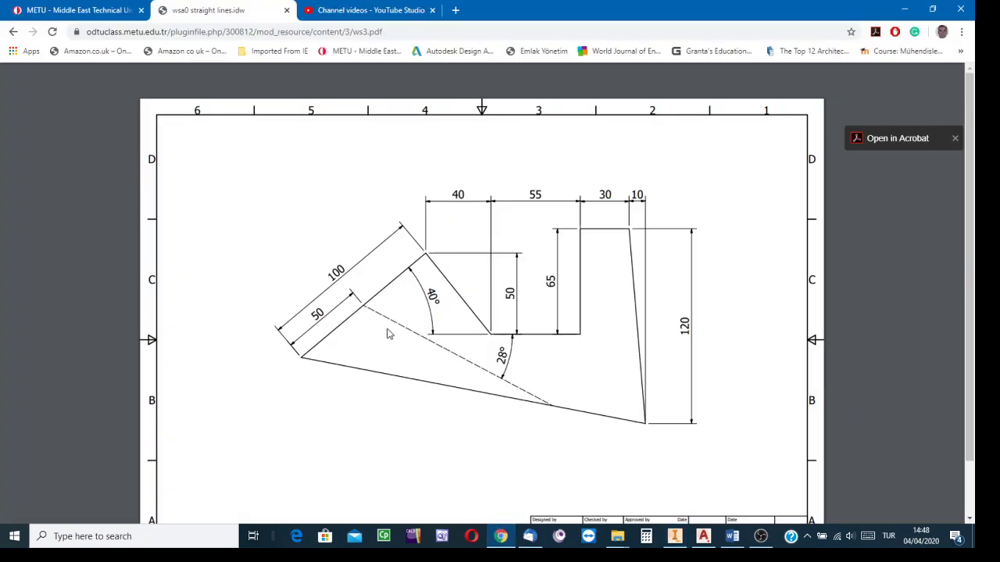
click(676, 539)
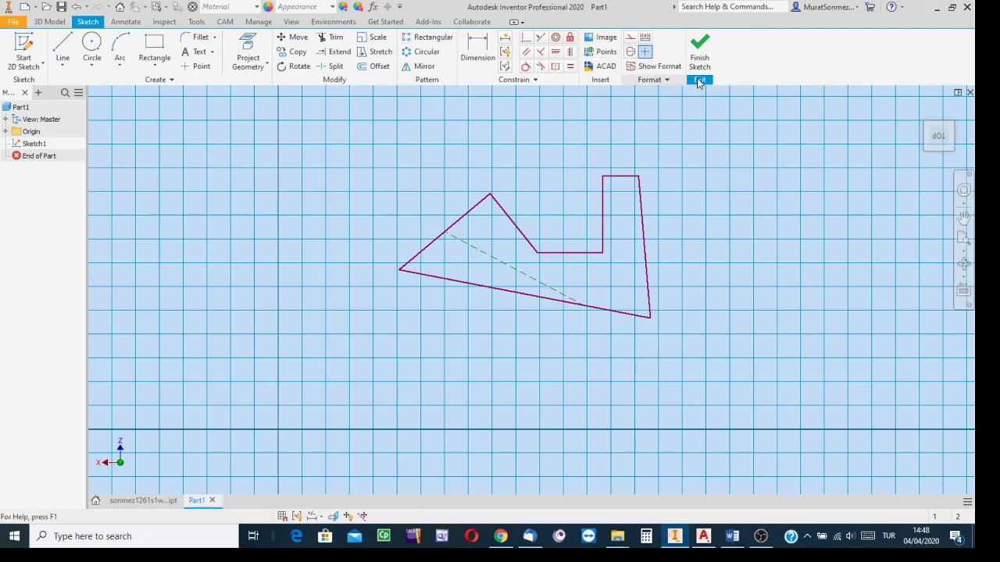
Step: Finish Sketch1 and fit the wedge profile in the view
click(709, 53)
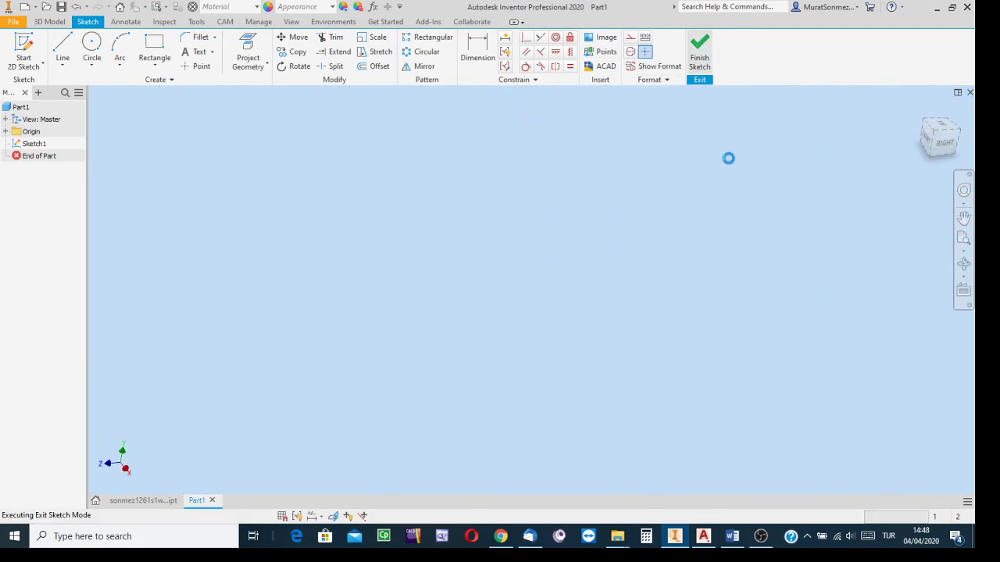
click(964, 238)
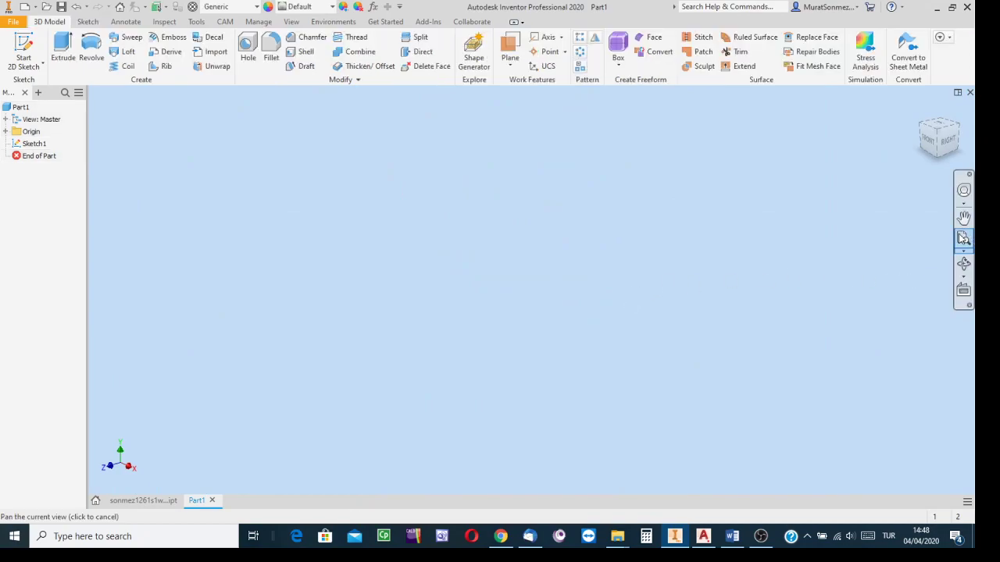
scroll(497, 292, down, 3)
middle_drag(603, 240, 579, 287)
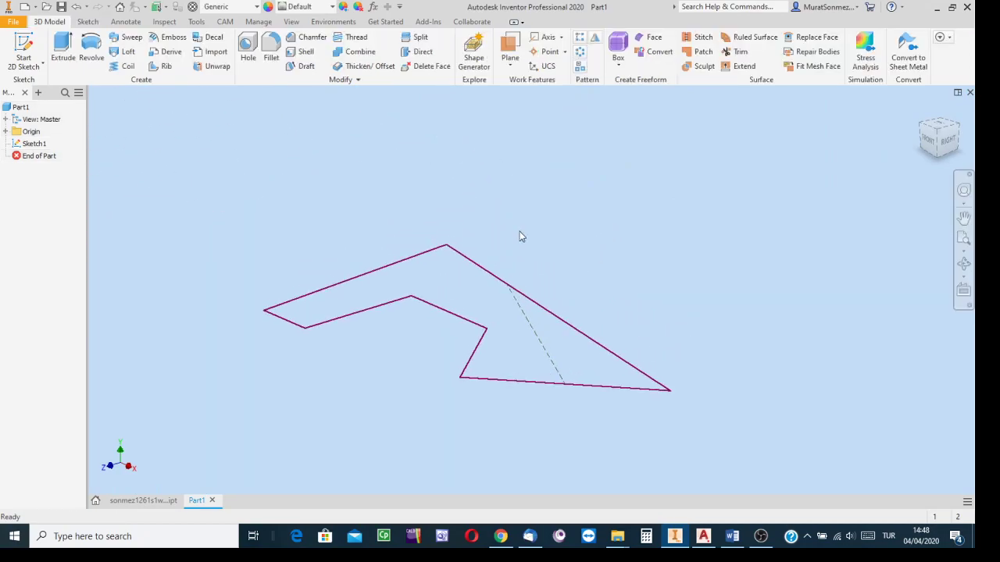
Step: Start and cancel an extrusion, then fix the dashed line's end on the bottom edge
click(66, 45)
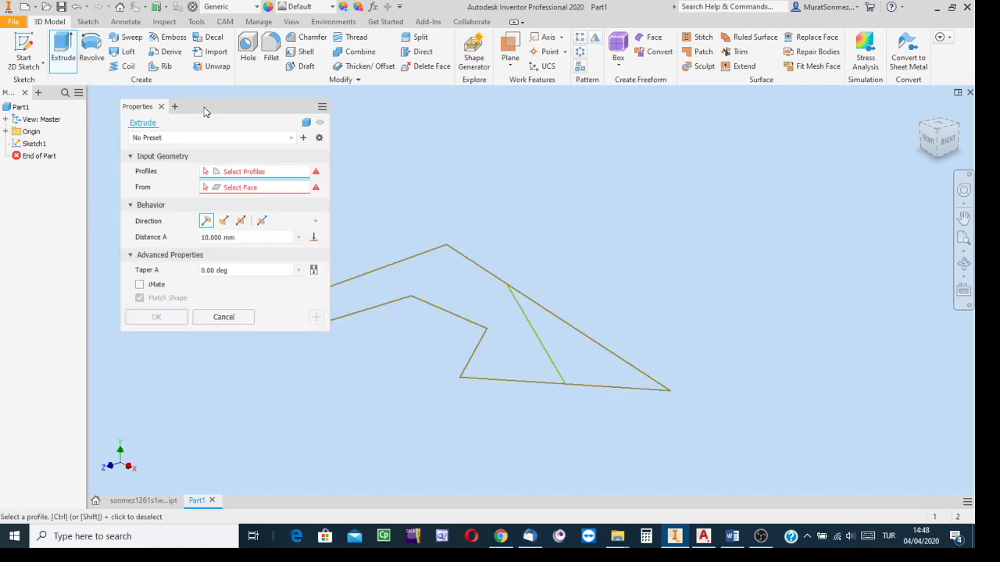
click(162, 109)
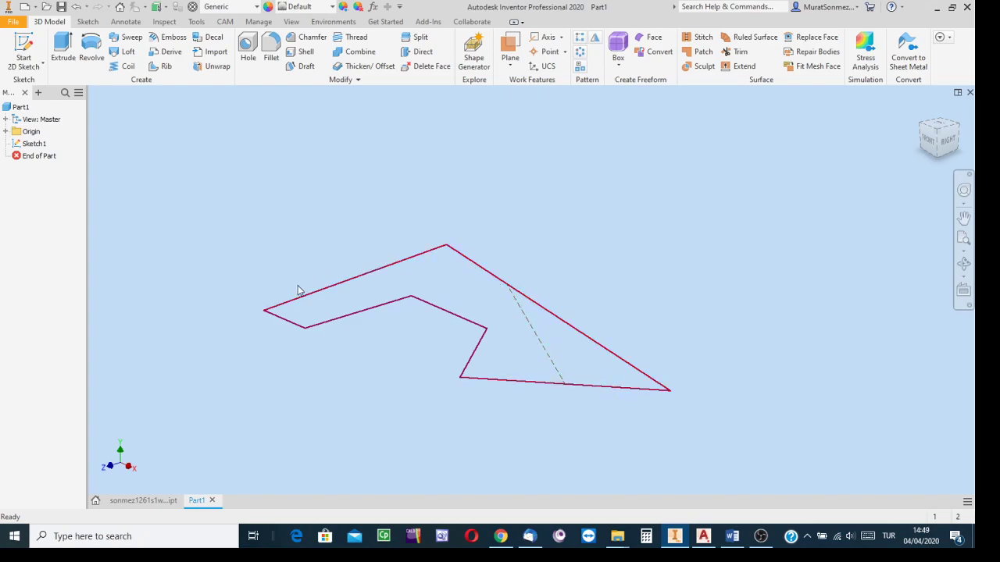
click(564, 383)
Step: Extrude the main and triangular regions 15 mm and apply, keeping Extrude open for another
click(63, 44)
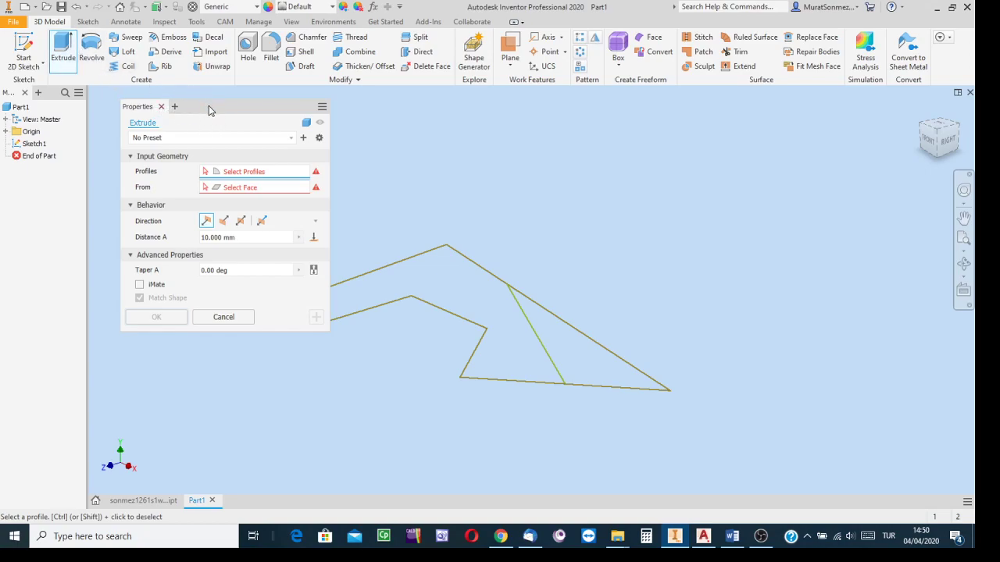
middle_drag(577, 232, 735, 236)
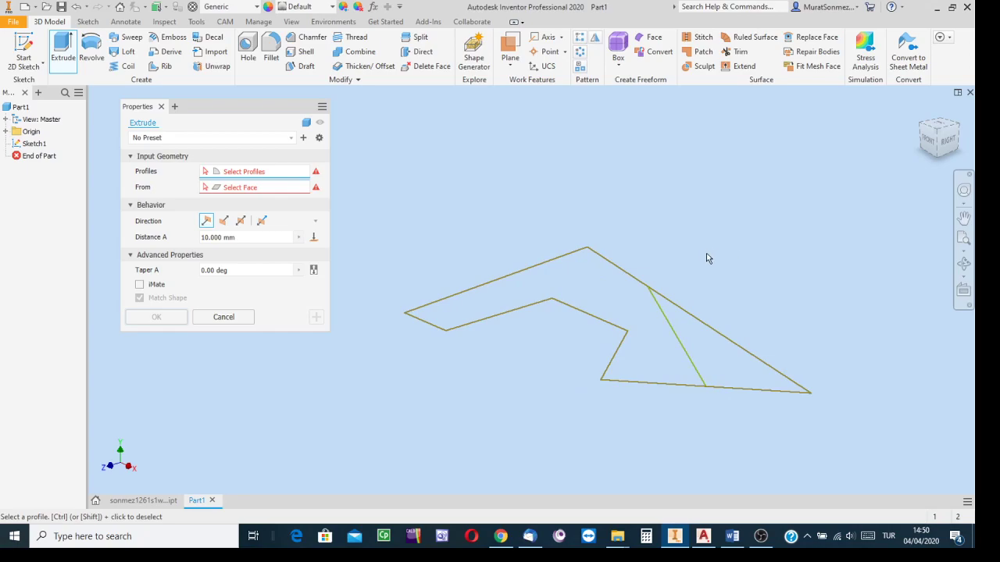
click(577, 282)
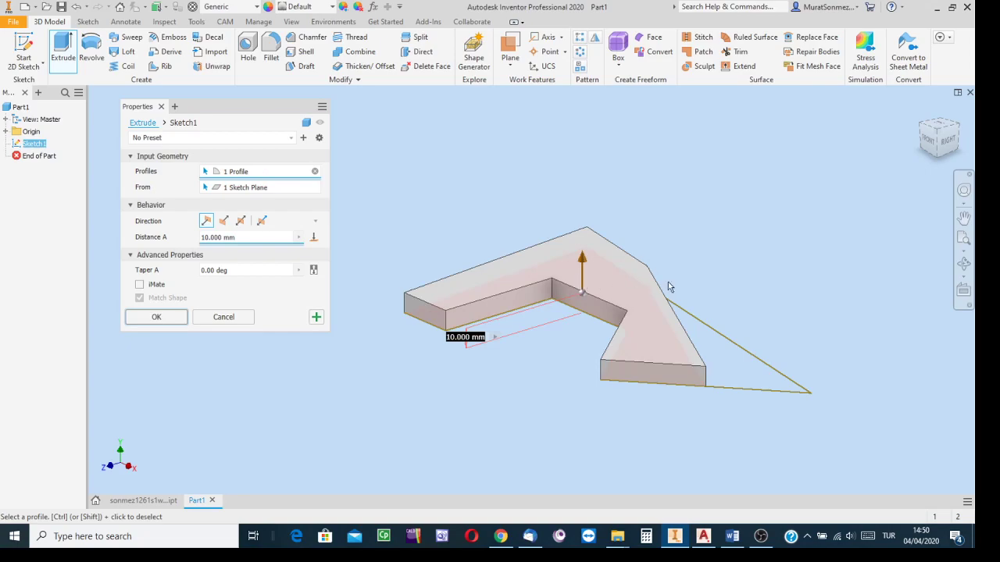
click(723, 363)
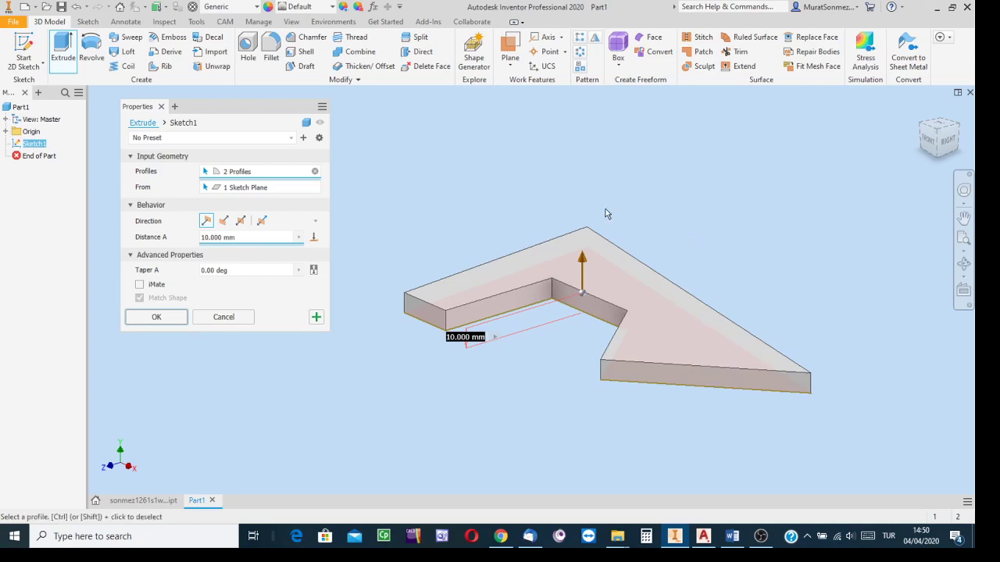
click(234, 237)
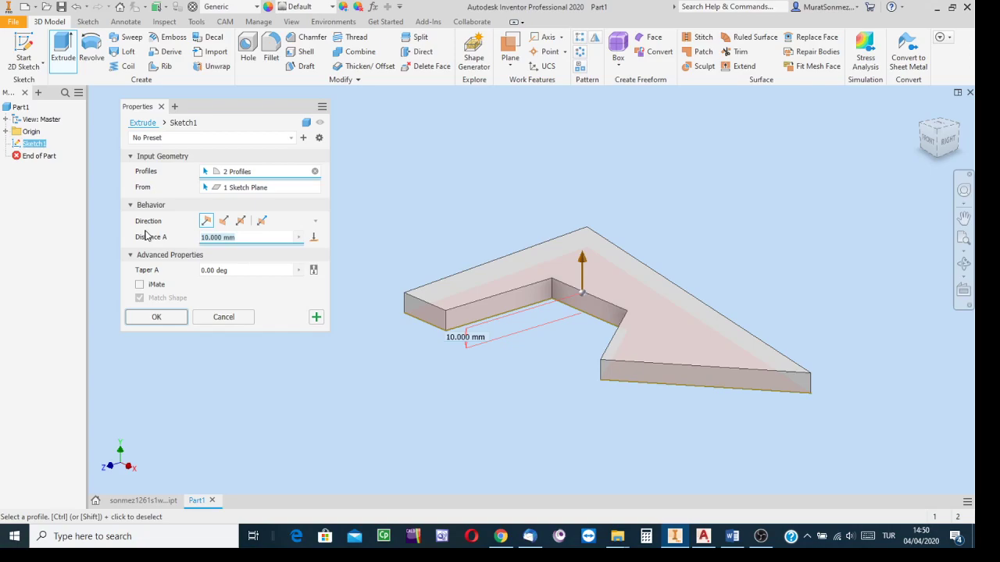
text(15)
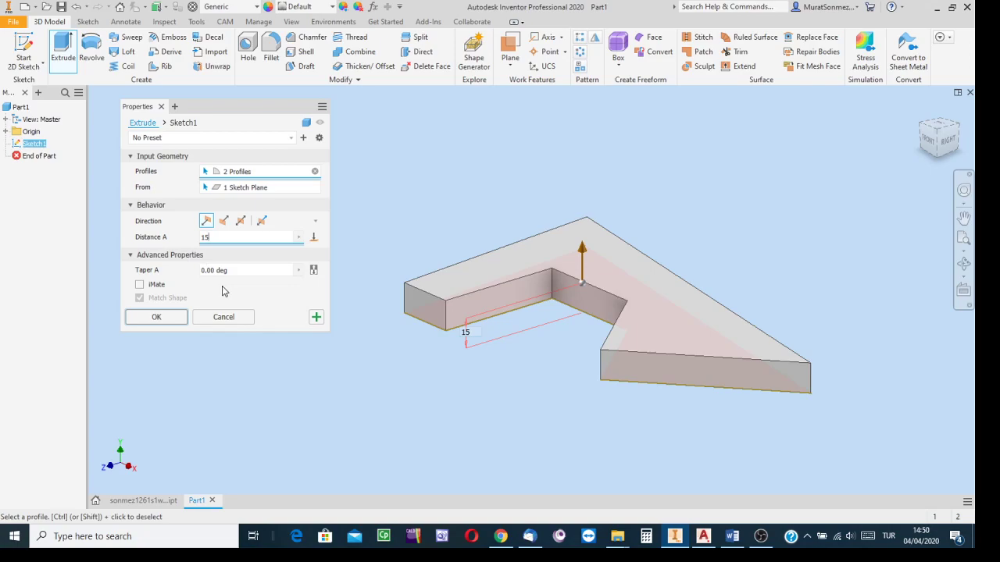
click(316, 317)
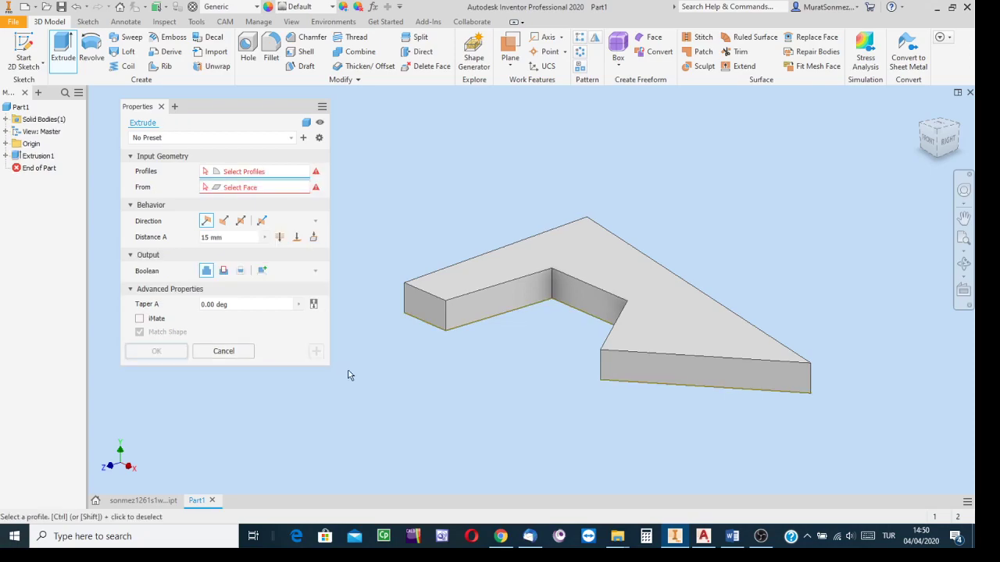
Step: Extrude the triangular region 10 mm with Join and a flipped, downward direction
click(749, 368)
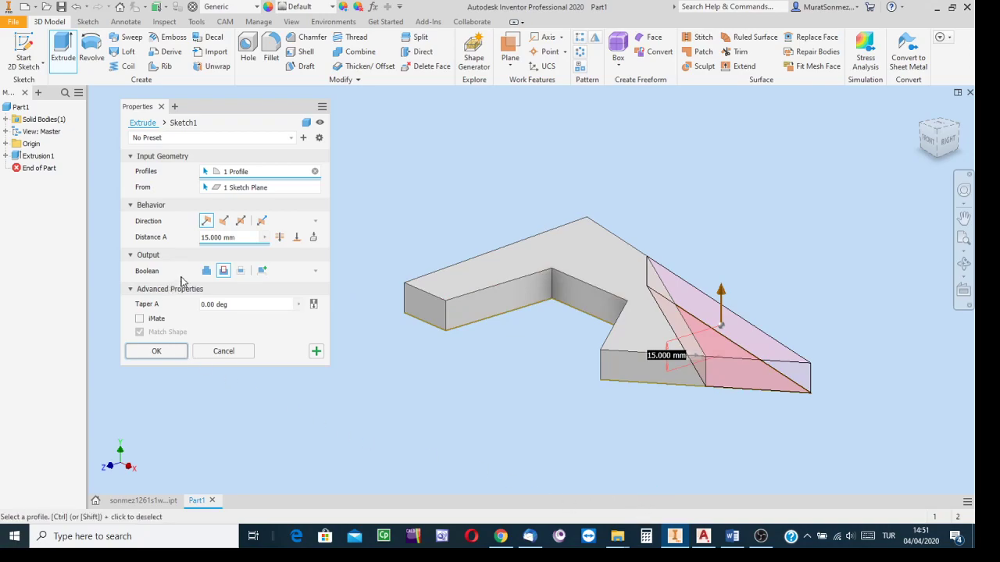
click(207, 271)
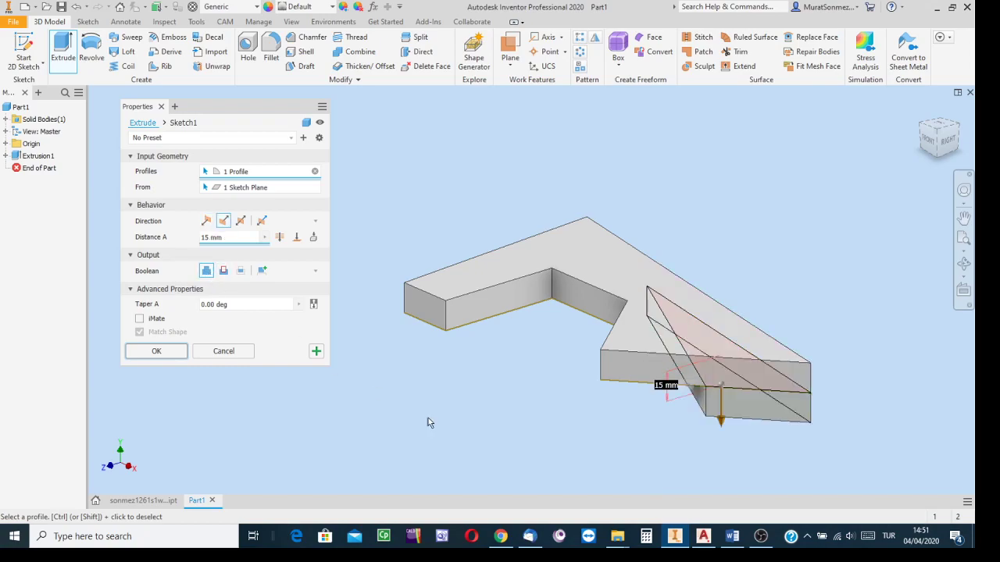
mouse_move(722, 422)
mouse_down()
mouse_move(720, 502)
mouse_move(721, 427)
mouse_up()
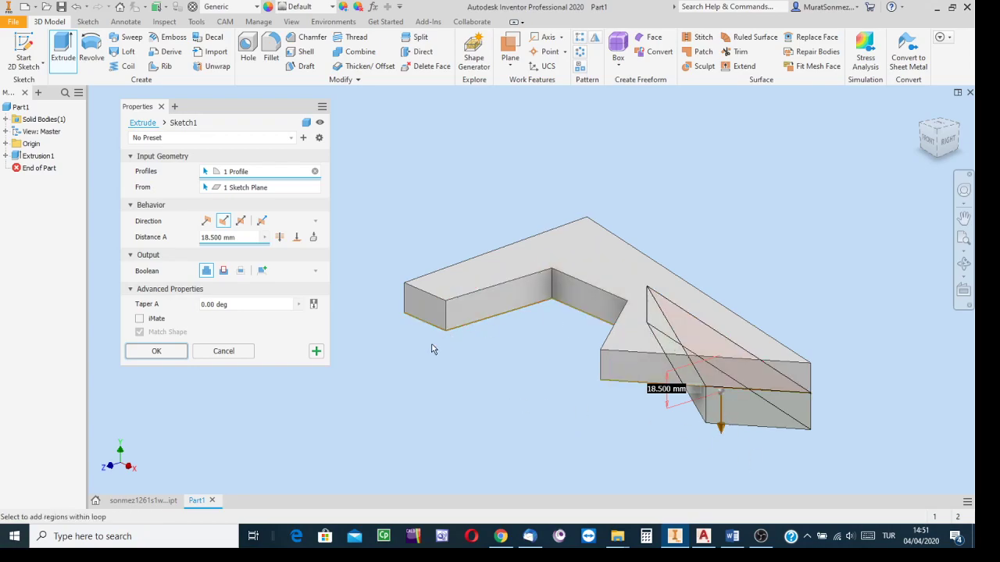
click(207, 222)
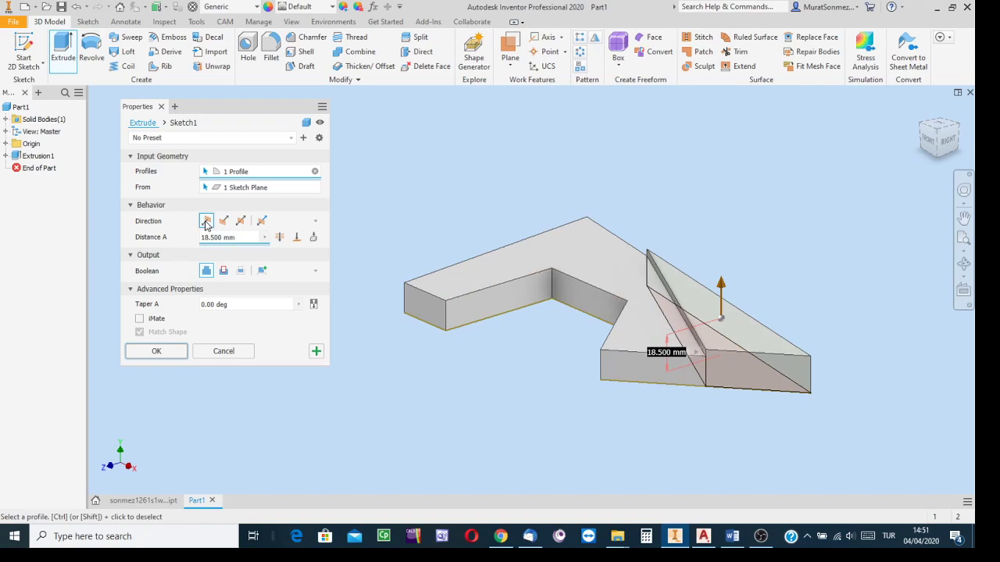
click(223, 221)
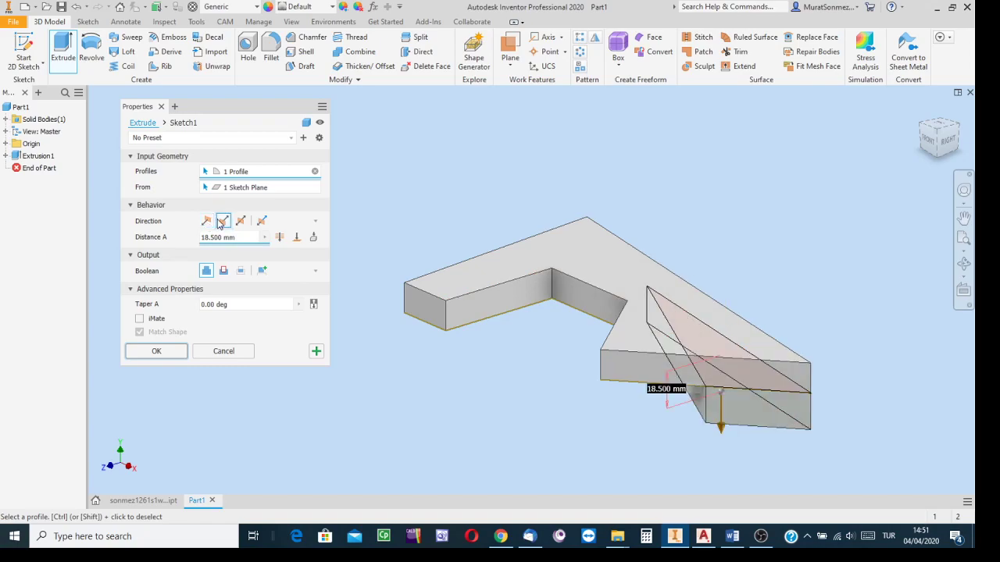
click(206, 222)
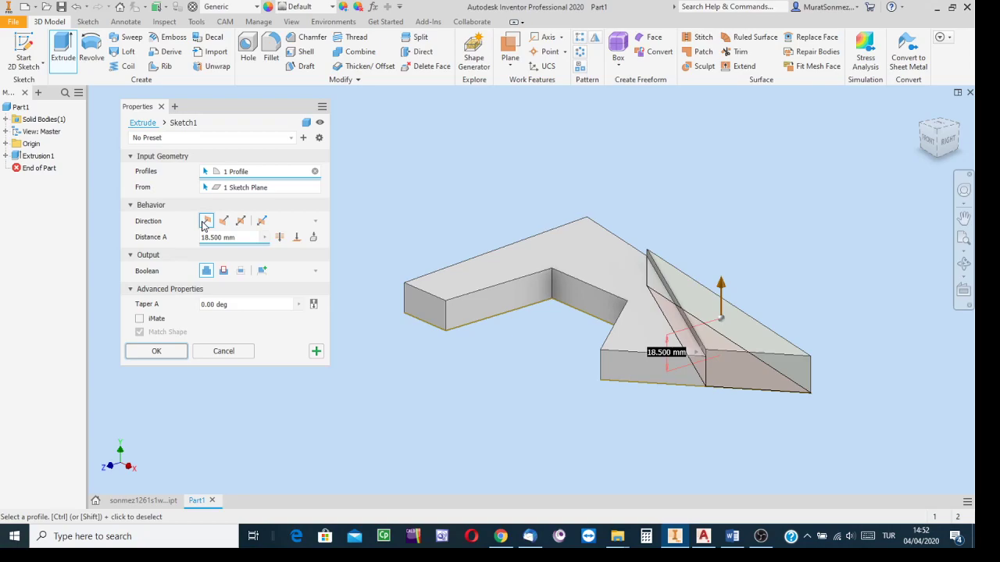
click(223, 222)
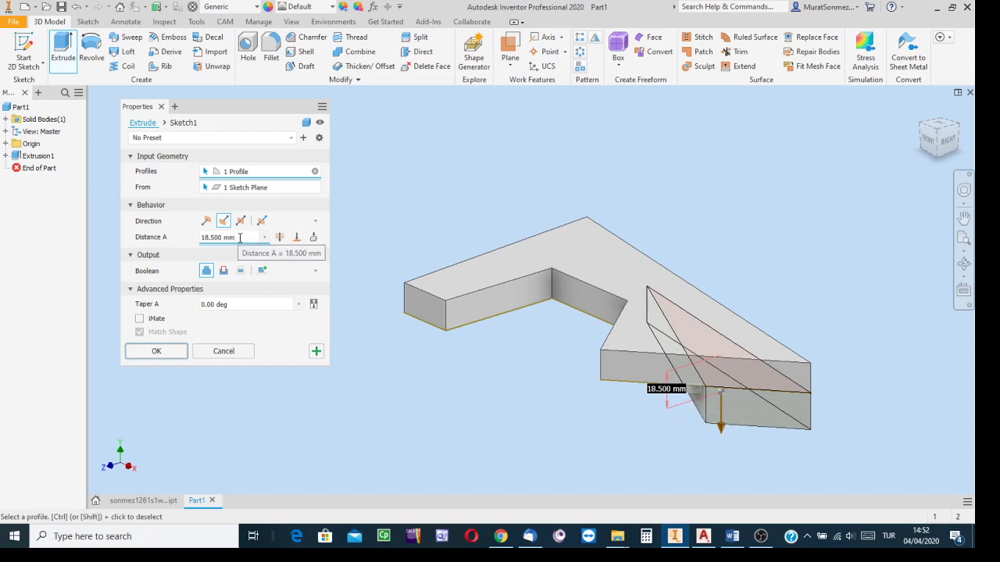
click(213, 239)
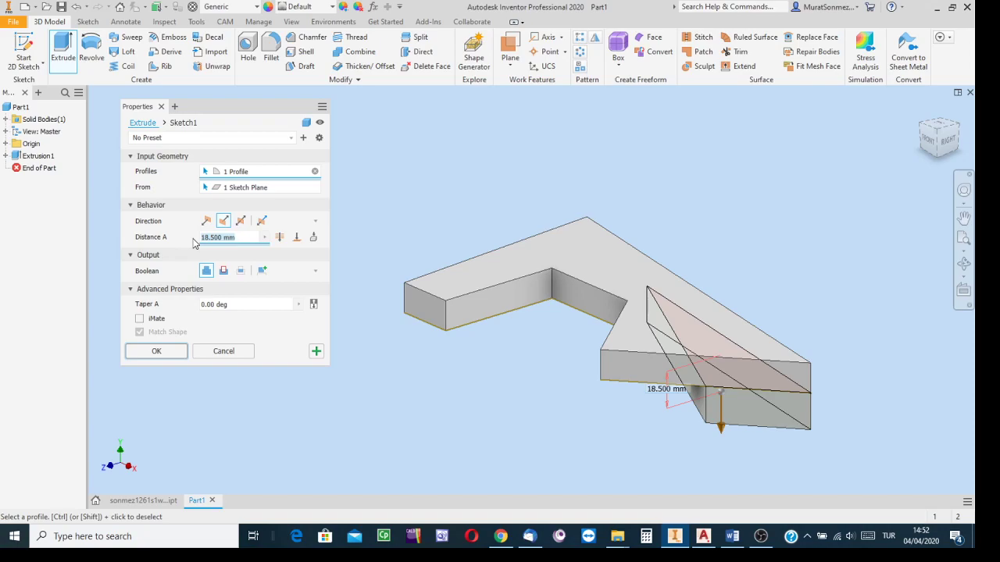
text(10)
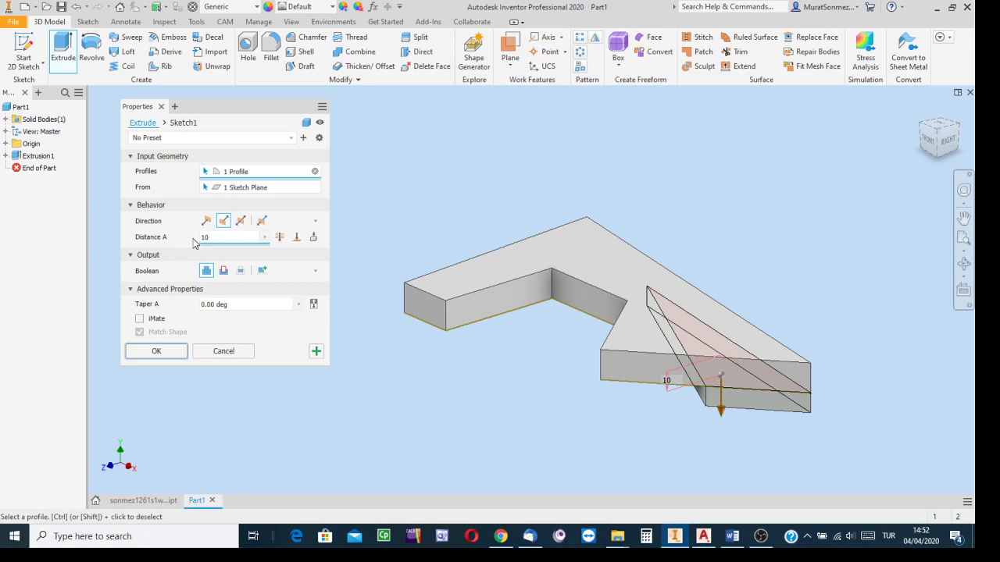
click(156, 354)
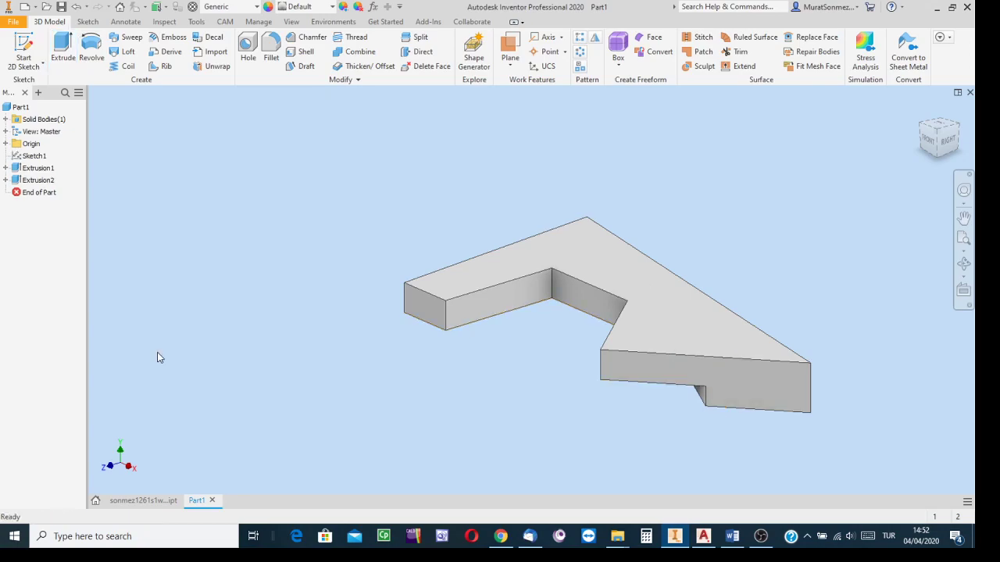
Step: Free-orbit the part to view its underside, then pan it upward
click(963, 263)
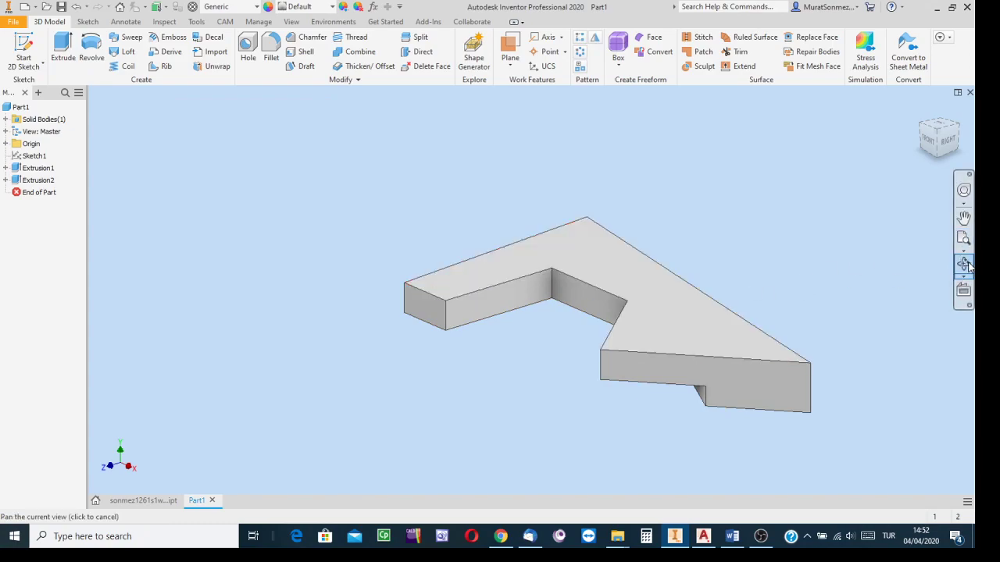
drag(571, 328, 409, 224)
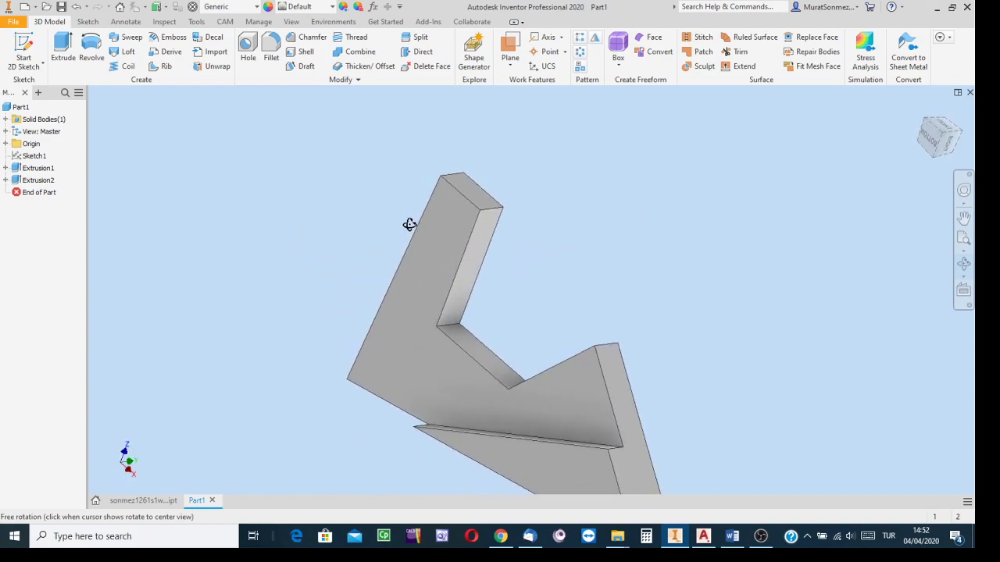
drag(536, 290, 546, 333)
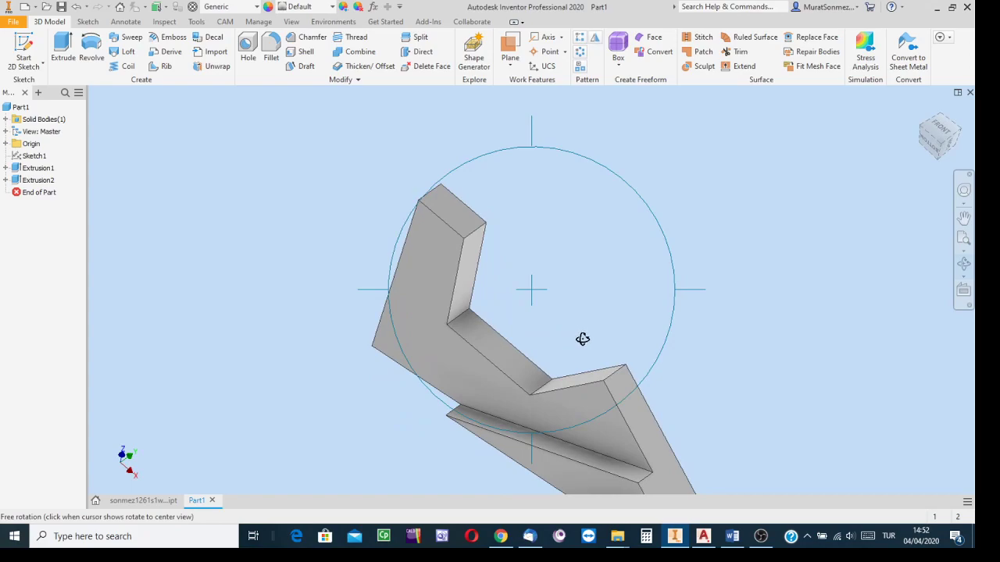
key(Escape)
middle_drag(651, 391, 653, 291)
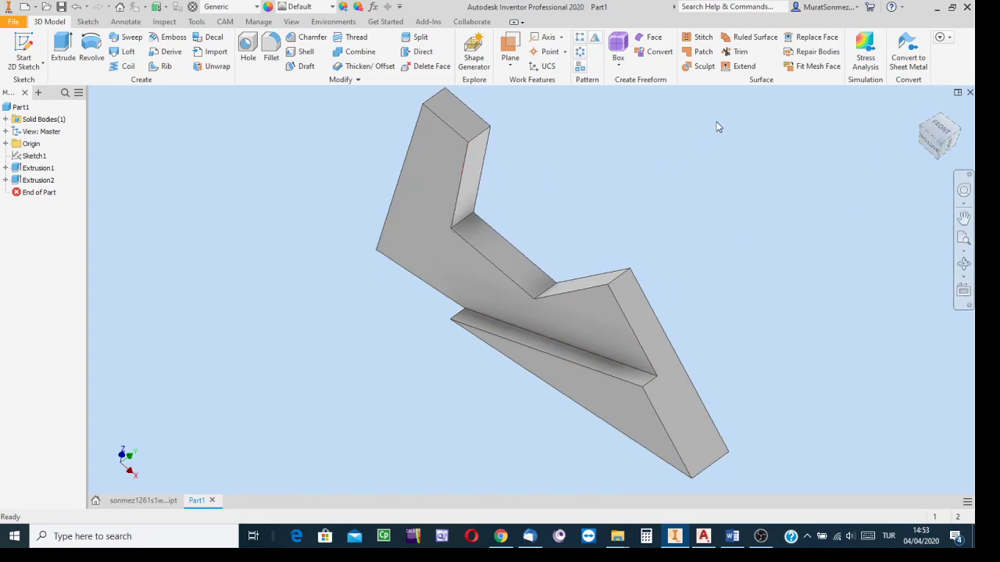
Step: Undo Extrusion2 and then Extrusion1, leaving Sketch1's wedge outline and hidden line
middle_drag(655, 198, 651, 227)
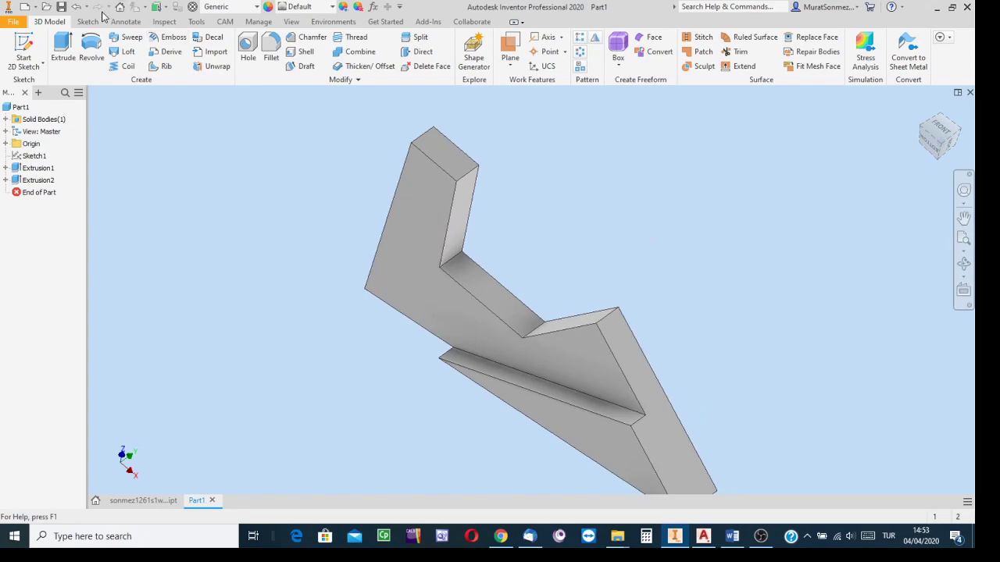
click(76, 6)
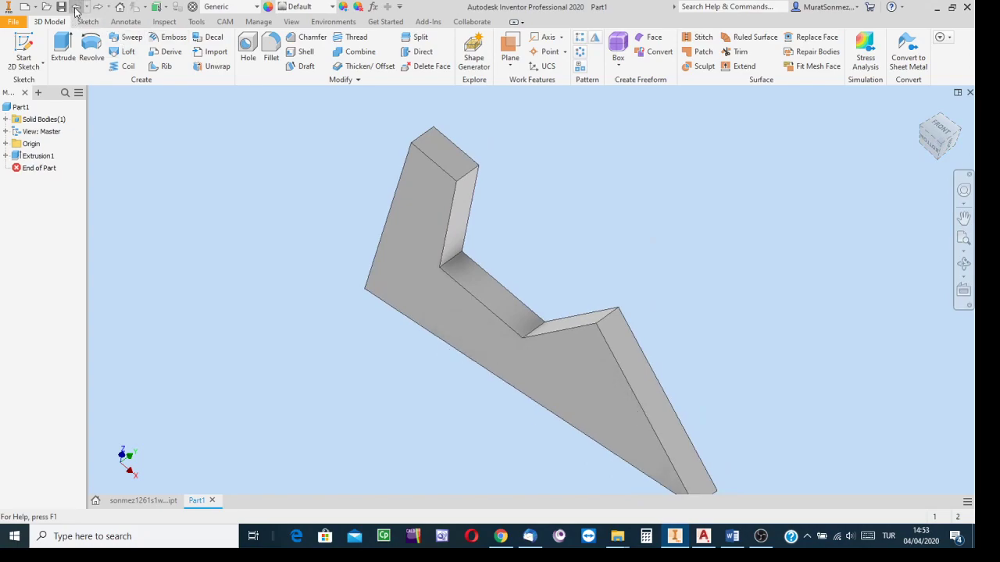
scroll(724, 299, down, 3)
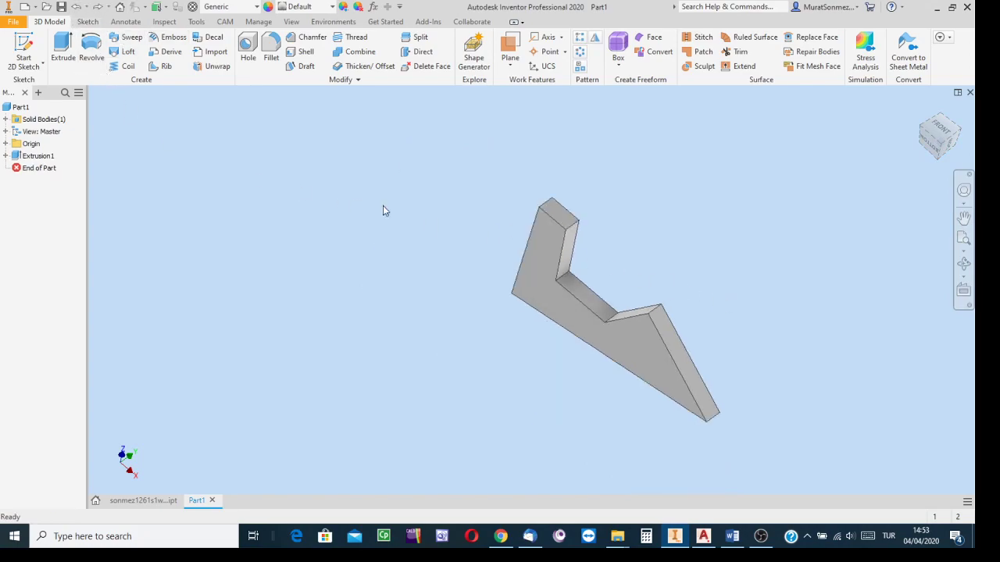
click(37, 155)
click(75, 6)
scroll(296, 183, up, 2)
scroll(354, 203, down, 2)
mouse_move(343, 216)
middle_down()
mouse_move(205, 185)
mouse_move(203, 176)
middle_up()
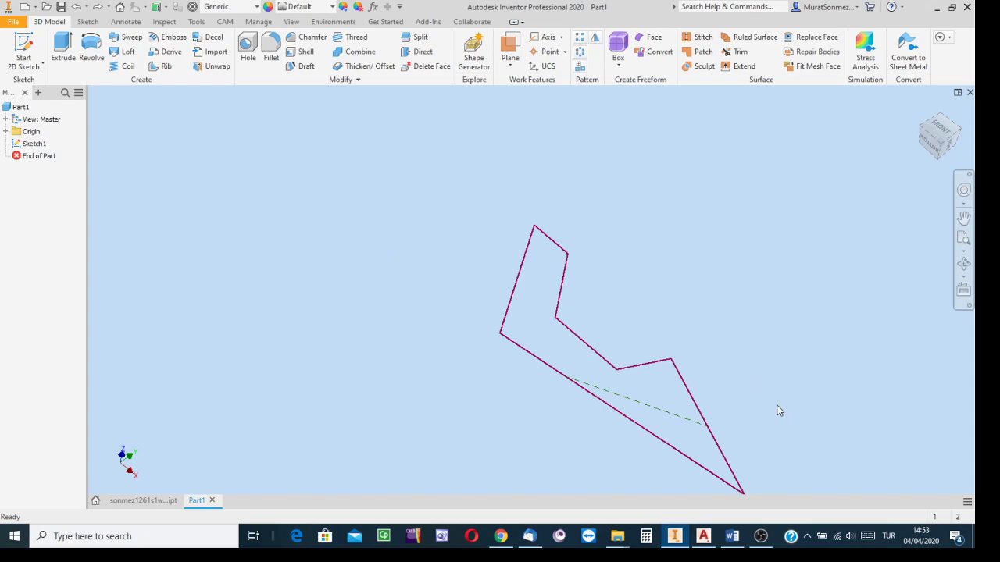
Step: Start an extrusion of the main and lower triangular regions with distance set to 15
middle_drag(725, 379, 701, 348)
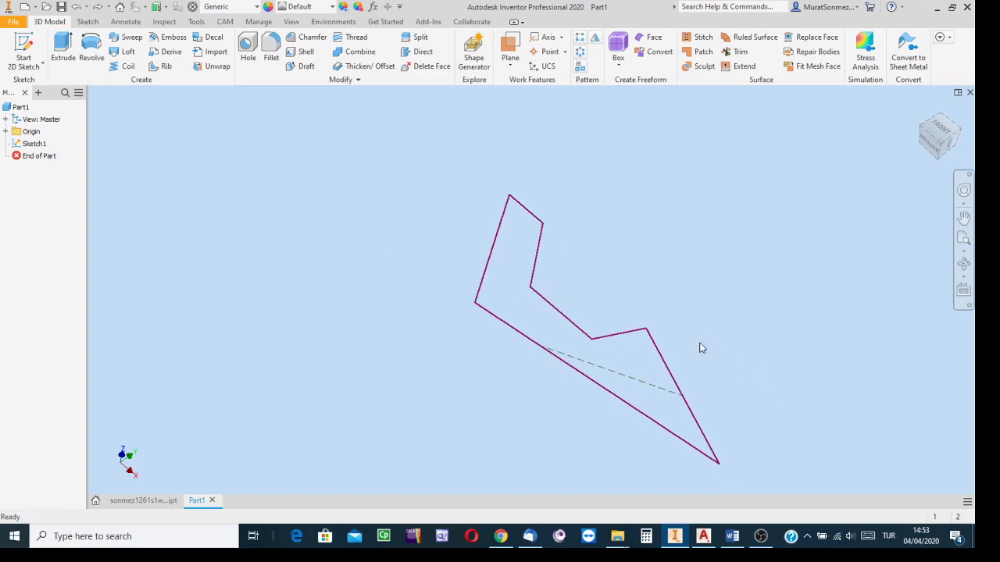
click(63, 43)
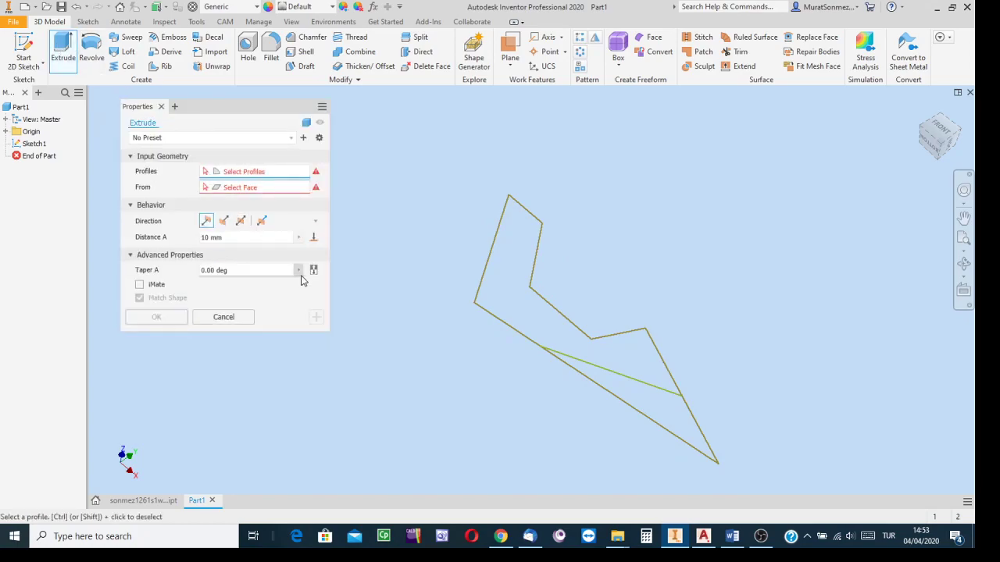
click(497, 291)
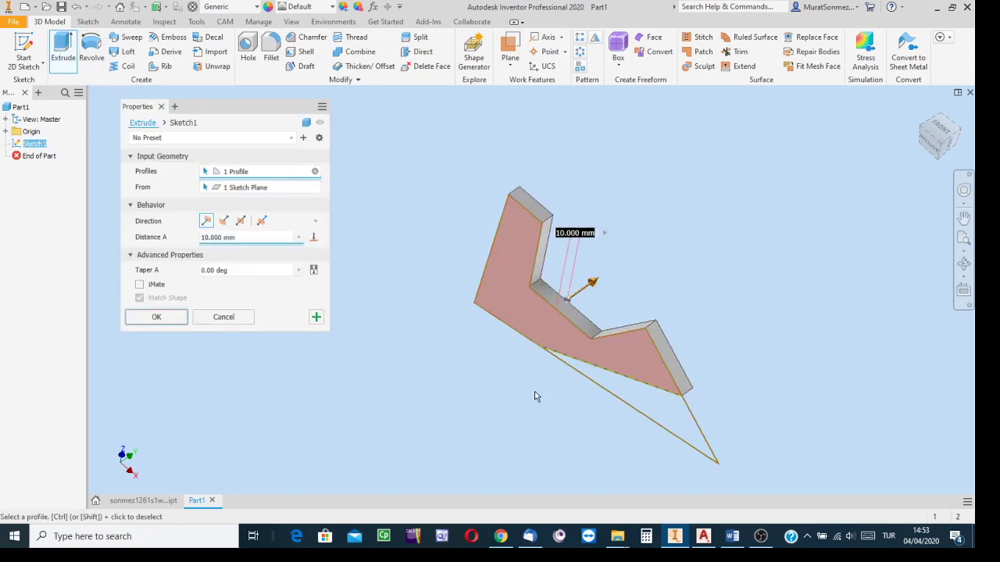
click(640, 402)
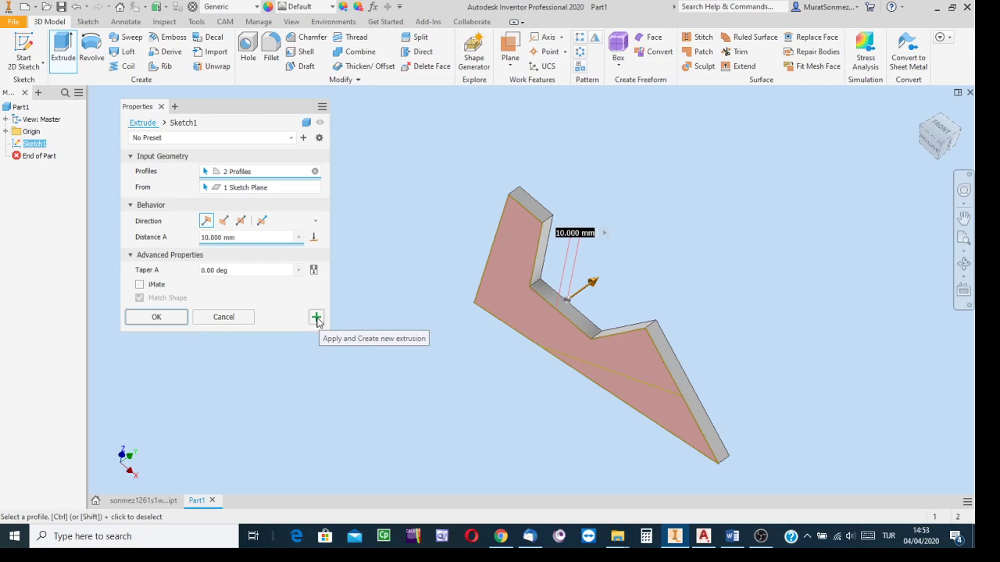
drag(240, 238, 157, 238)
text(15)
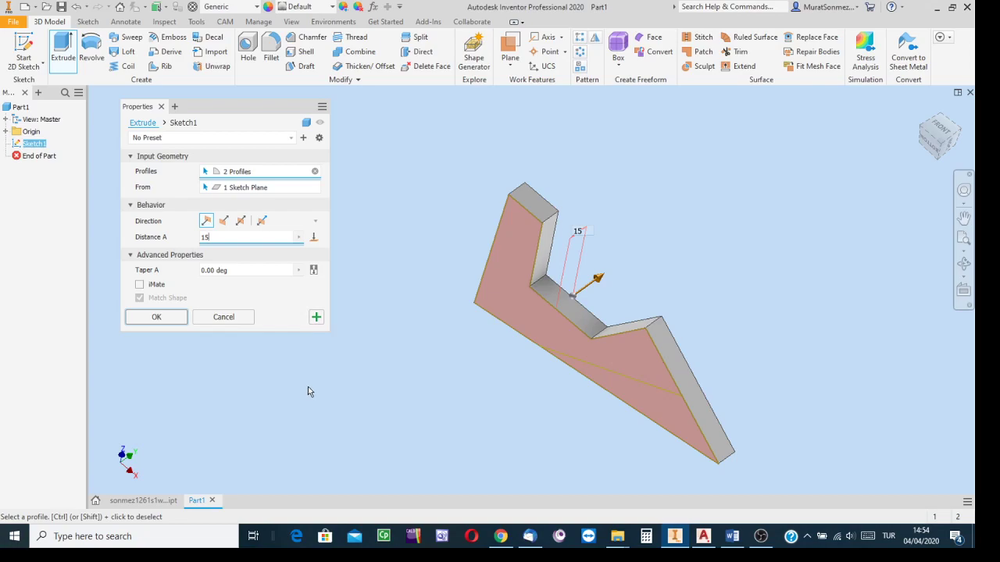
Step: Confirm the 15 mm extrusion of both wedge regions and expand Extrusion1 to reveal Sketch1
click(155, 317)
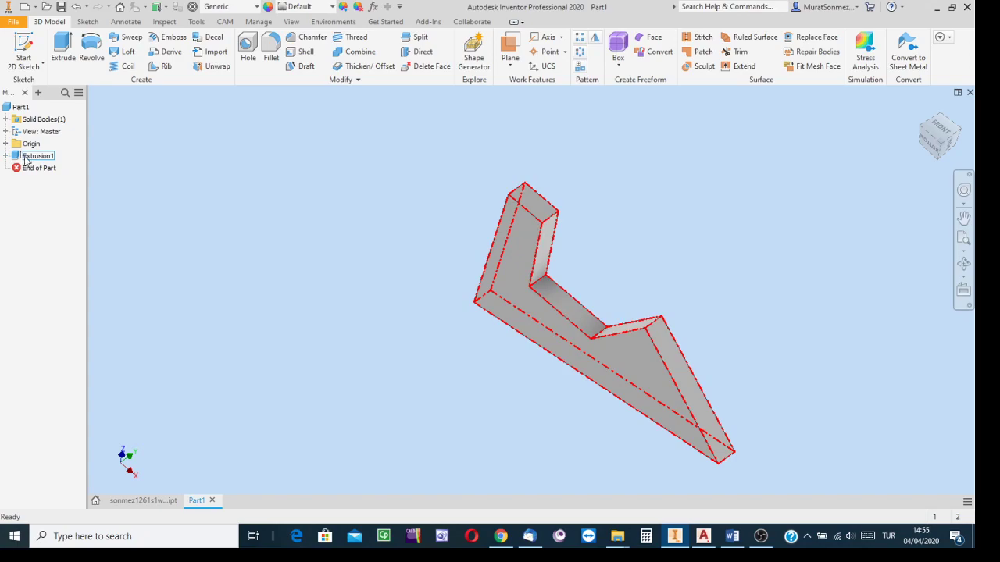
click(5, 157)
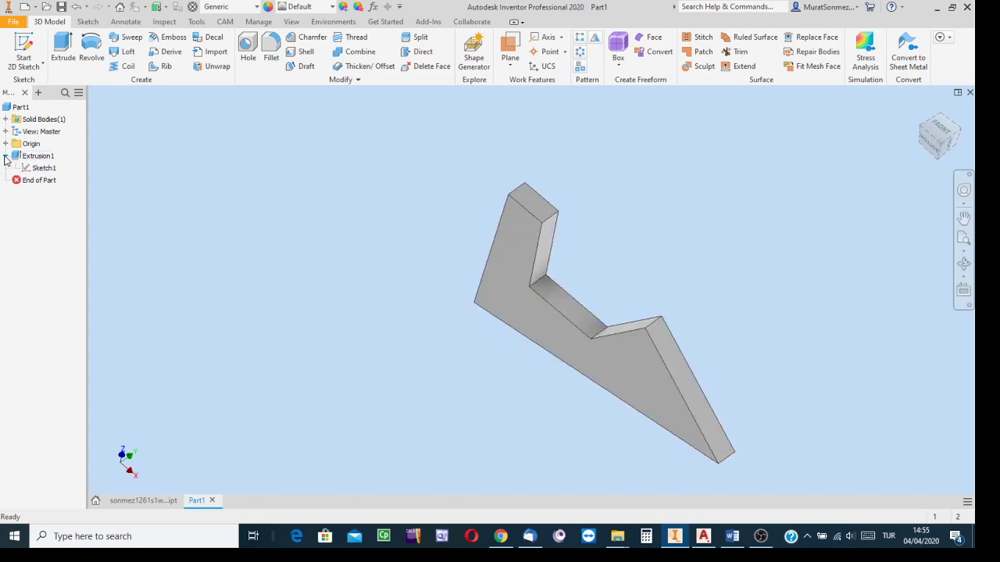
Step: Turn on Sketch1's visibility so its lines, including the diagonal split line, show on the solid
right_click(47, 173)
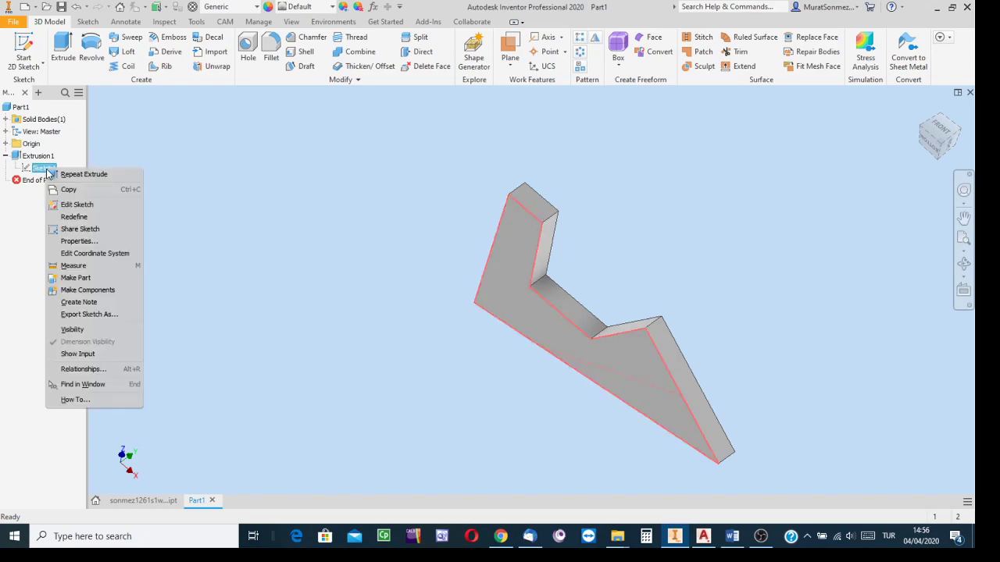
click(69, 330)
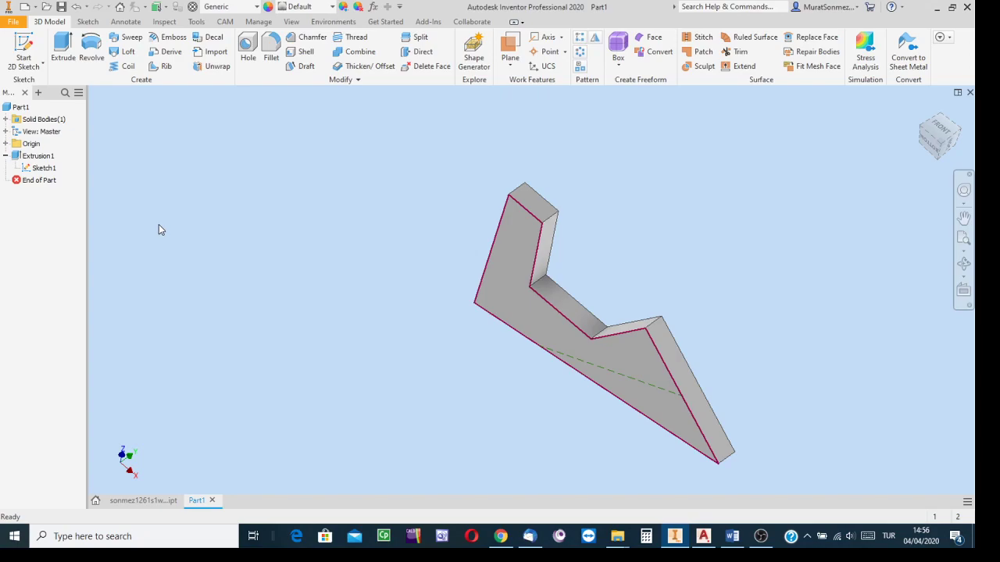
click(43, 168)
right_click(44, 169)
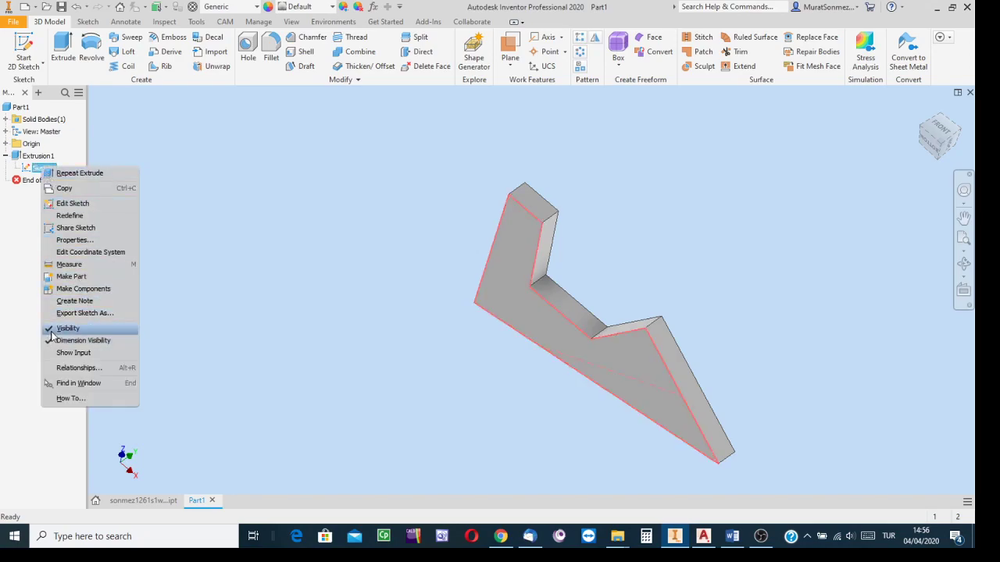
click(225, 320)
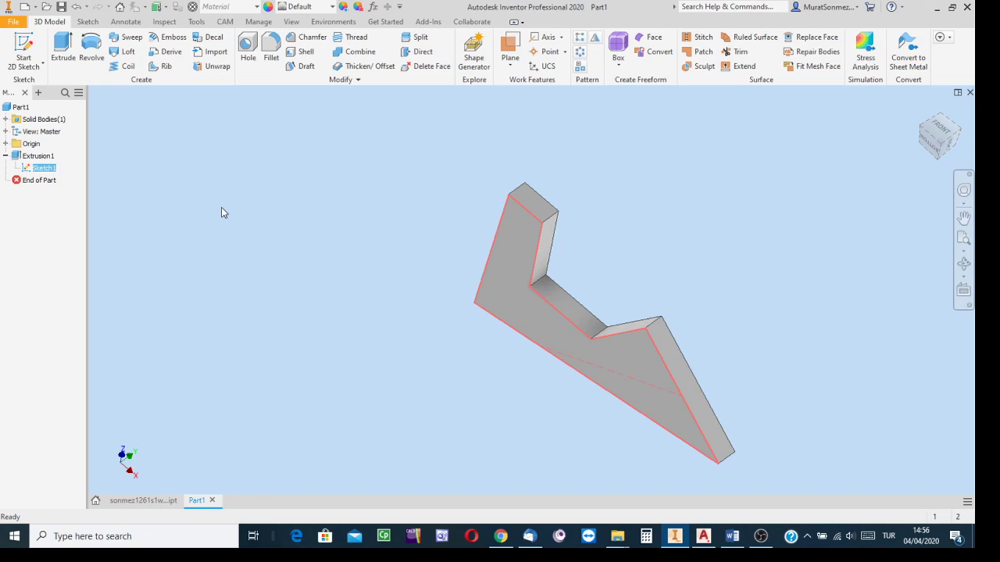
Step: Extrude the lower triangular region 10 mm in the flipped direction, joined to the part
click(63, 42)
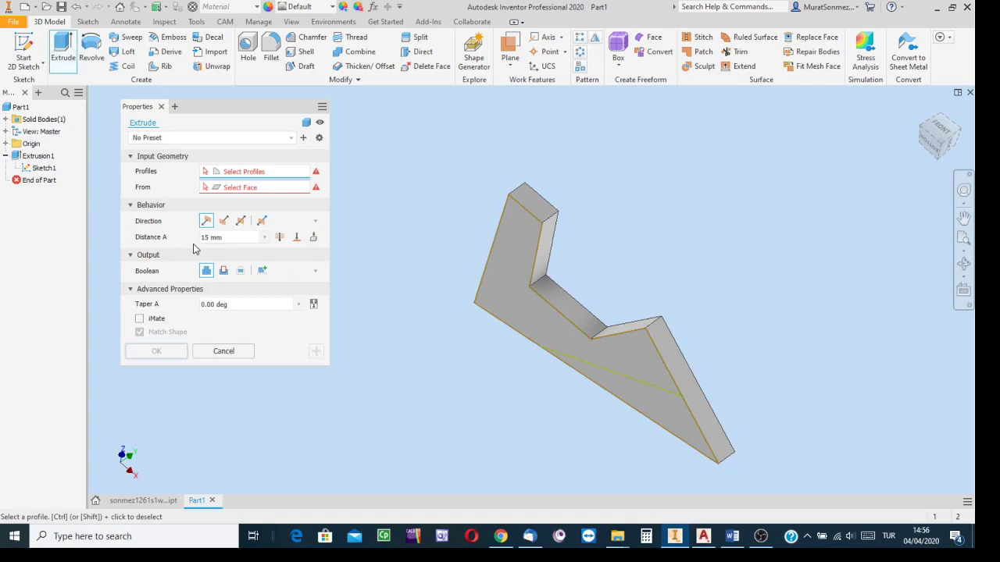
click(669, 401)
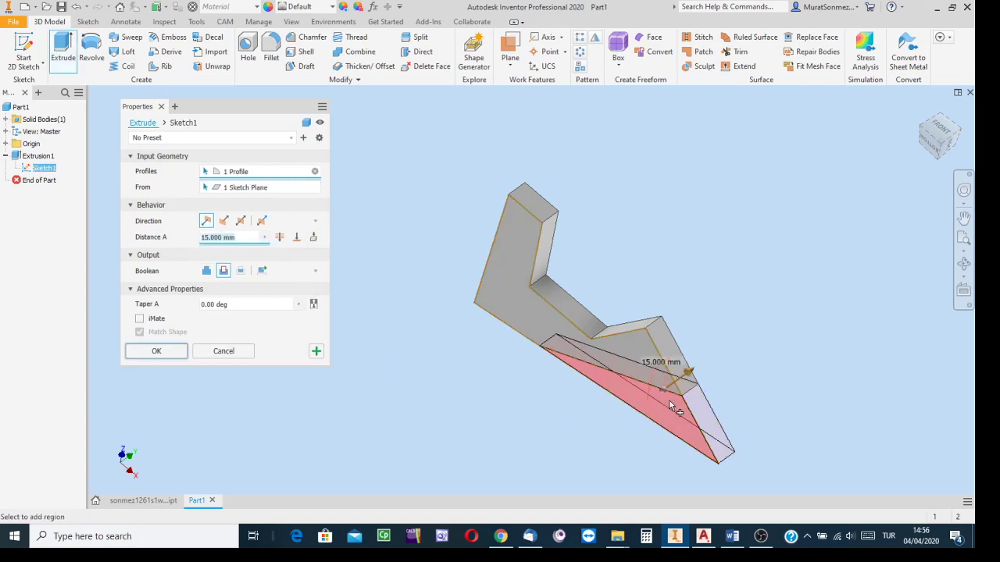
click(206, 271)
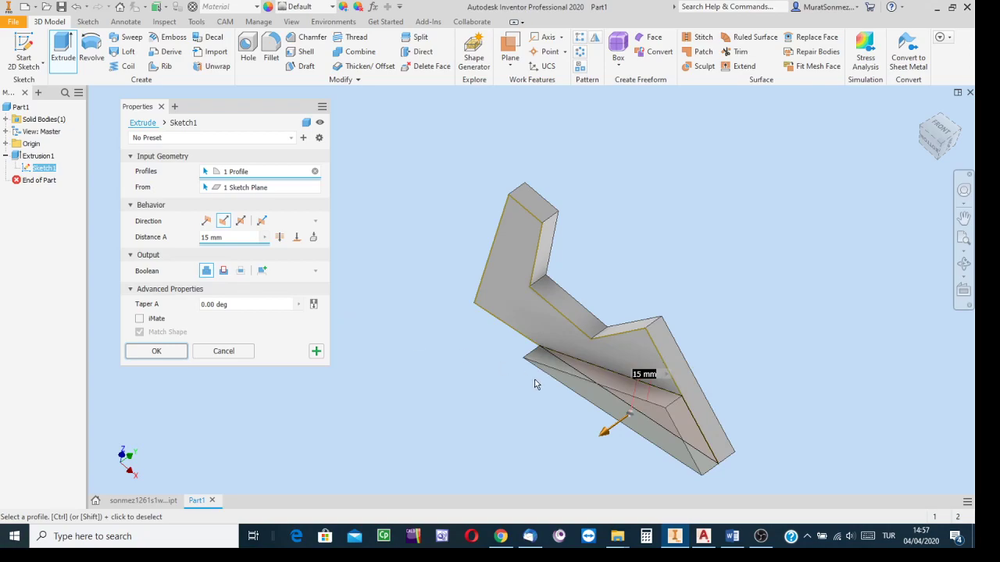
mouse_move(603, 432)
mouse_down()
mouse_move(547, 461)
mouse_move(819, 259)
mouse_move(602, 420)
mouse_move(543, 450)
mouse_move(623, 418)
mouse_move(747, 345)
mouse_up()
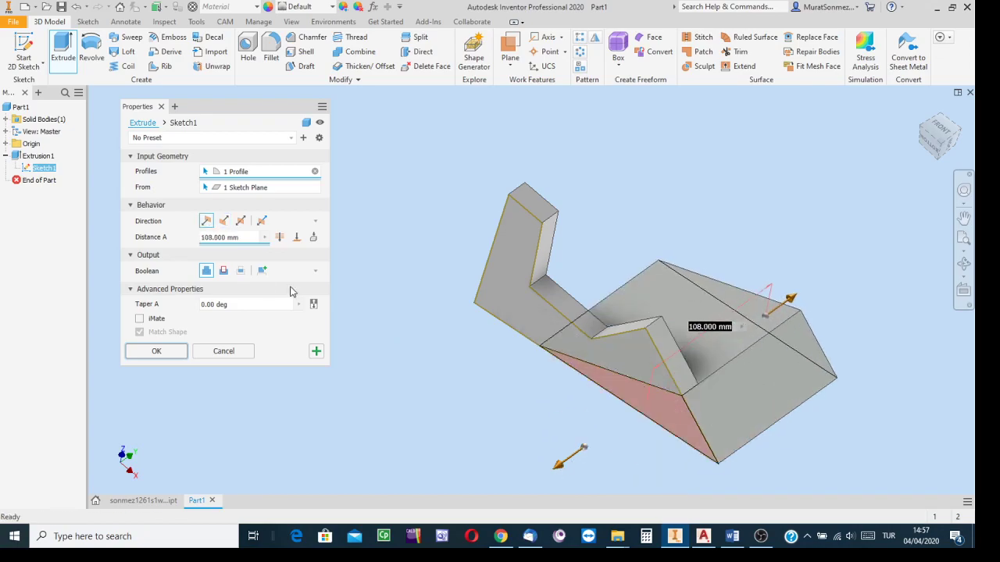
click(224, 222)
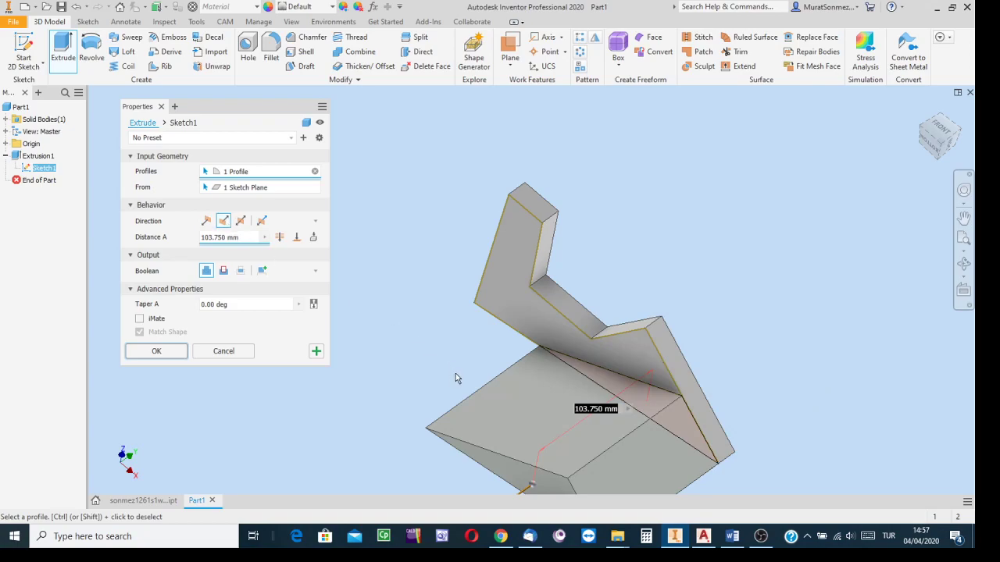
scroll(456, 373, down, 2)
drag(248, 236, 172, 243)
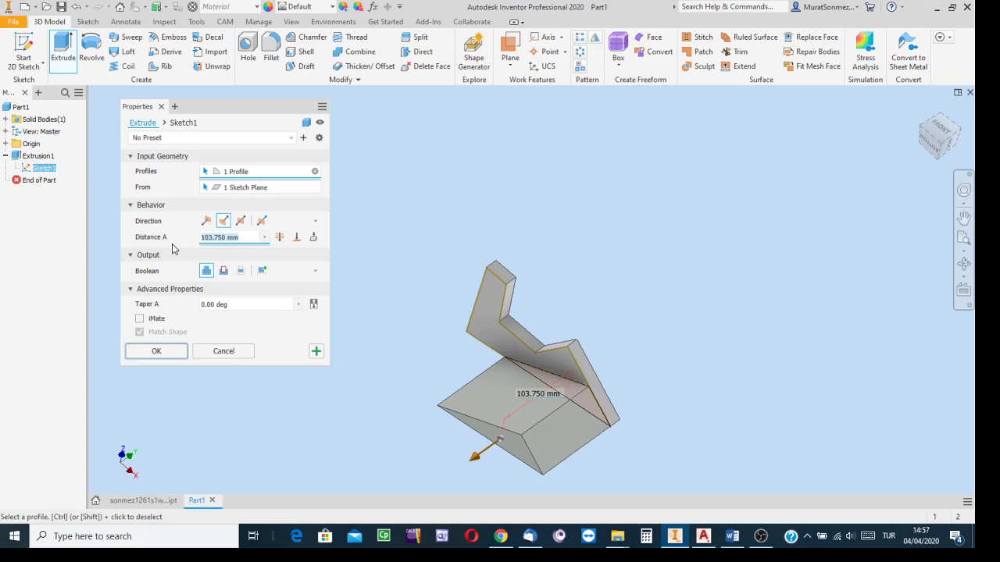
text(10)
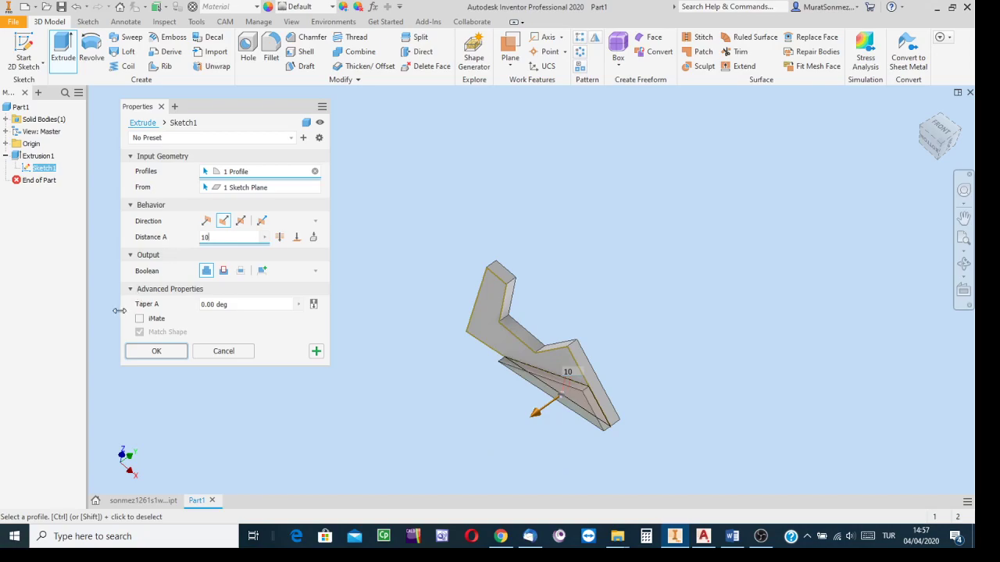
click(155, 351)
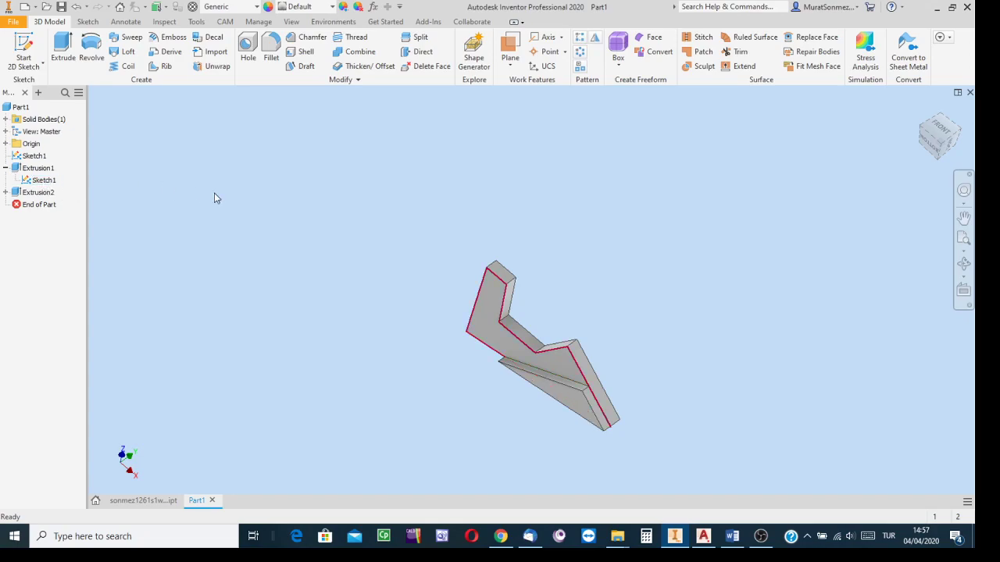
Step: Turn off Sketch1's visibility under Extrusion1 to hide its lines on the part
scroll(477, 351, up, 3)
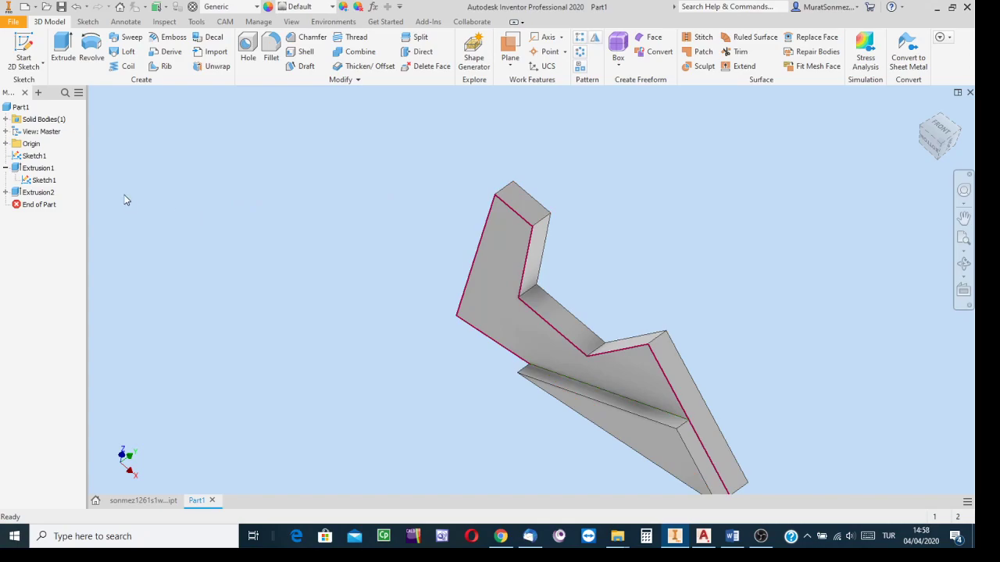
right_click(43, 184)
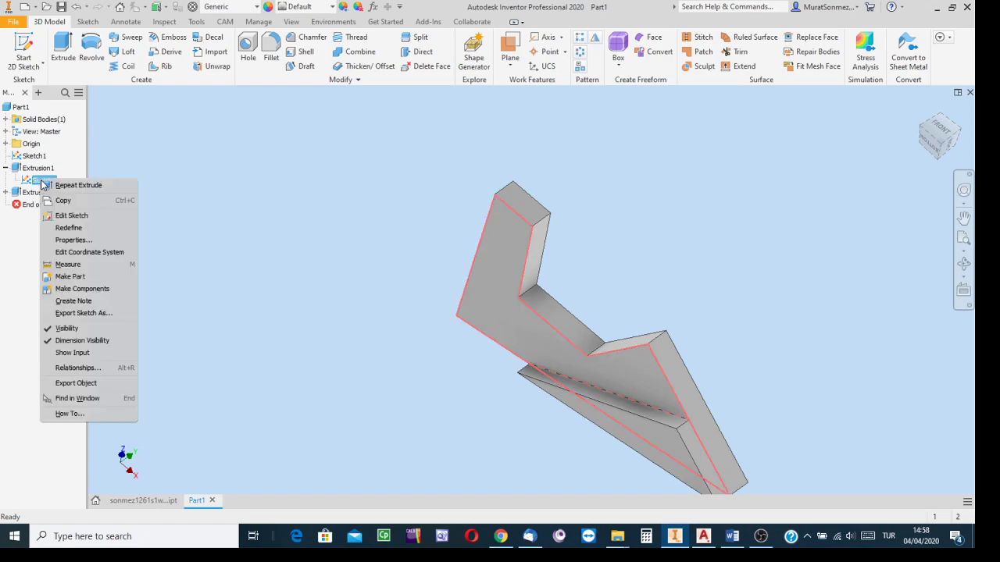
click(49, 329)
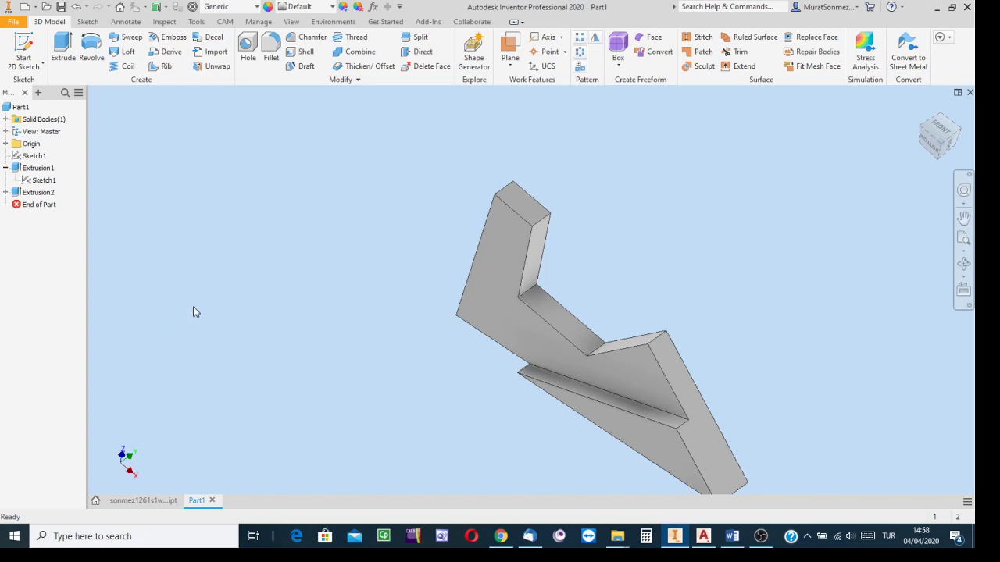
Step: Pan the part up and left and bring up the Tools ribbon for materials
scroll(371, 339, up, 3)
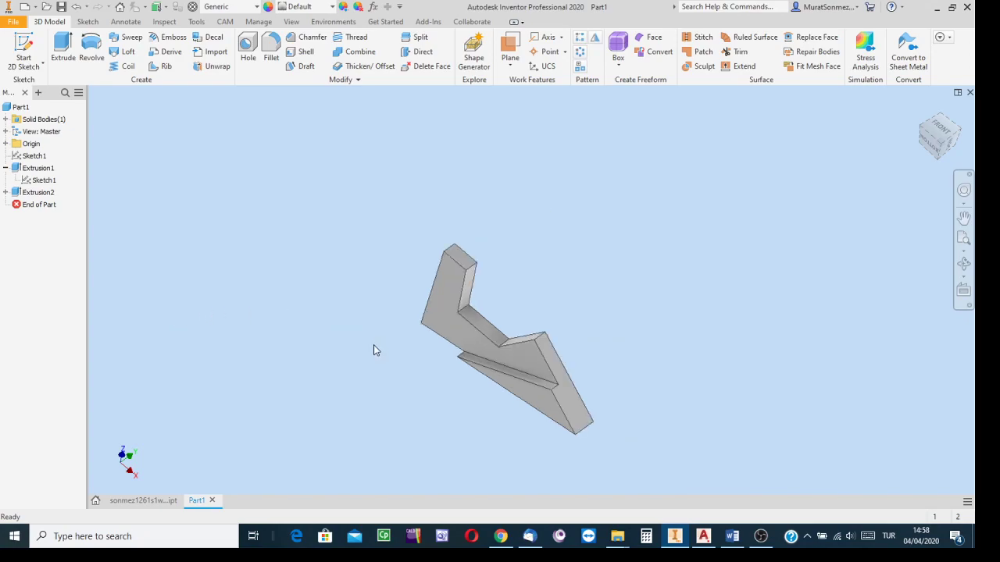
scroll(373, 350, down, 4)
scroll(649, 313, up, 4)
middle_drag(649, 313, 600, 274)
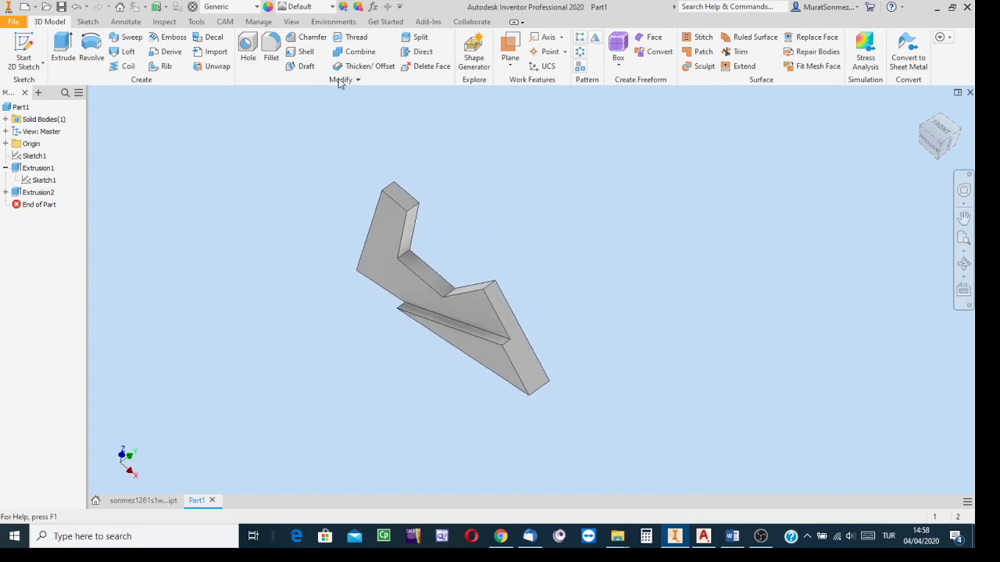
click(196, 22)
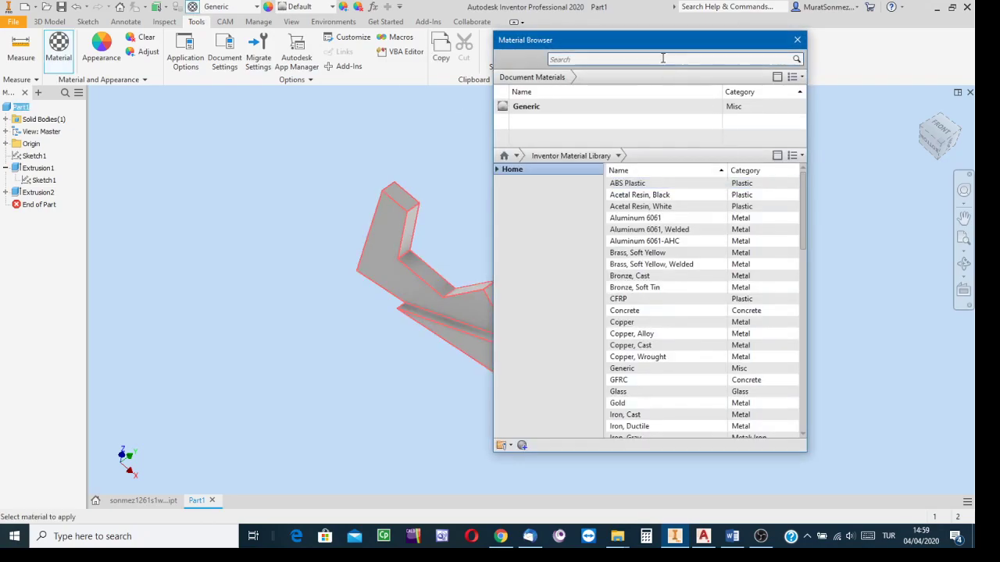
Step: Assign Wood (Maple) from the Material Browser to the wedge part, then close the browser
drag(653, 48, 738, 63)
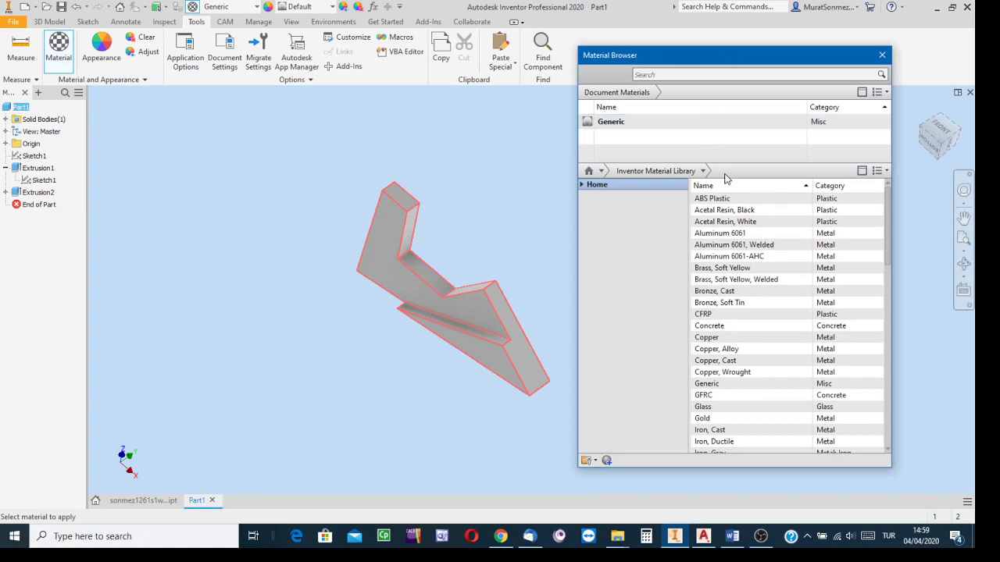
scroll(718, 314, down, 3)
scroll(719, 315, down, 12)
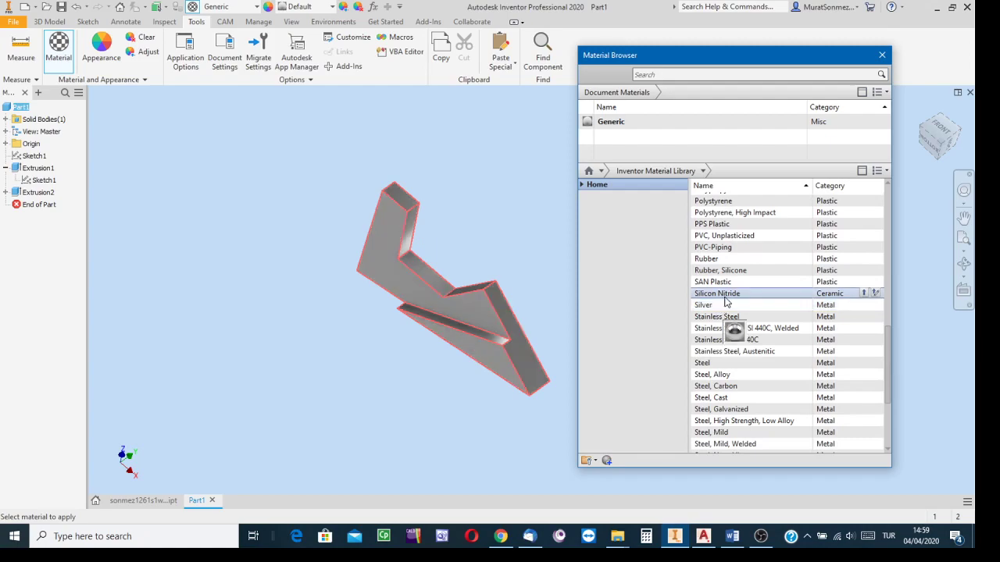
scroll(725, 302, up, 2)
scroll(731, 306, down, 5)
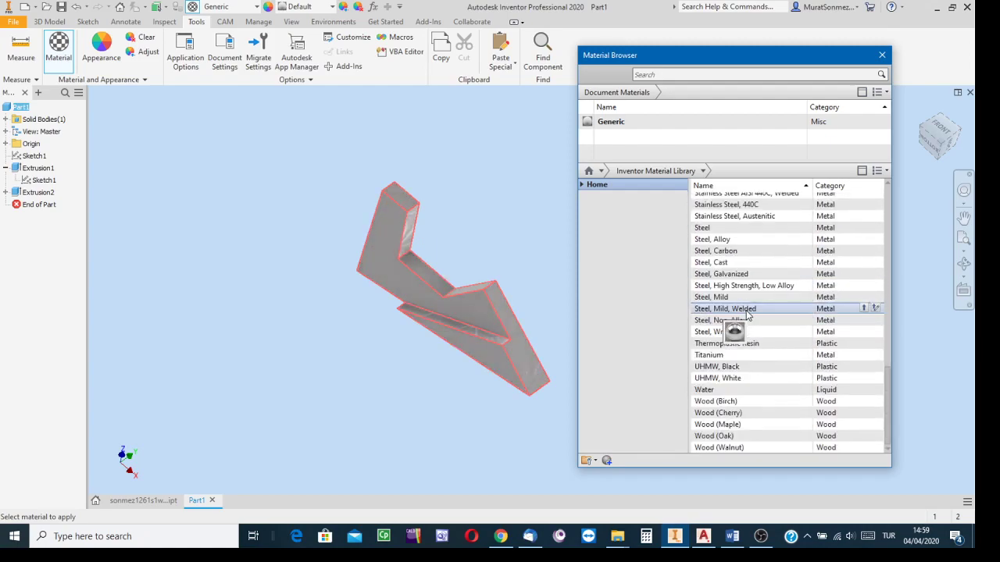
click(723, 425)
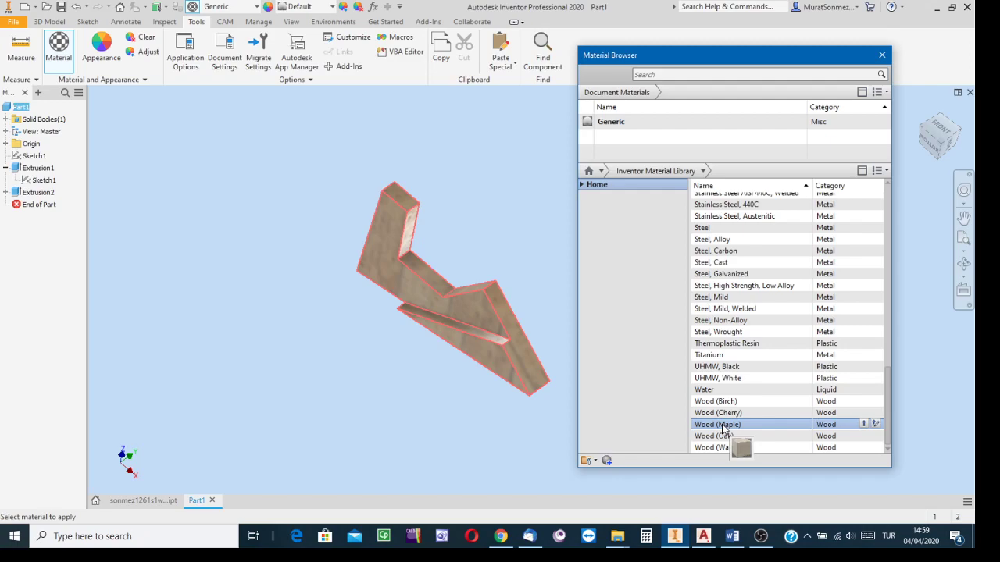
drag(722, 425, 578, 349)
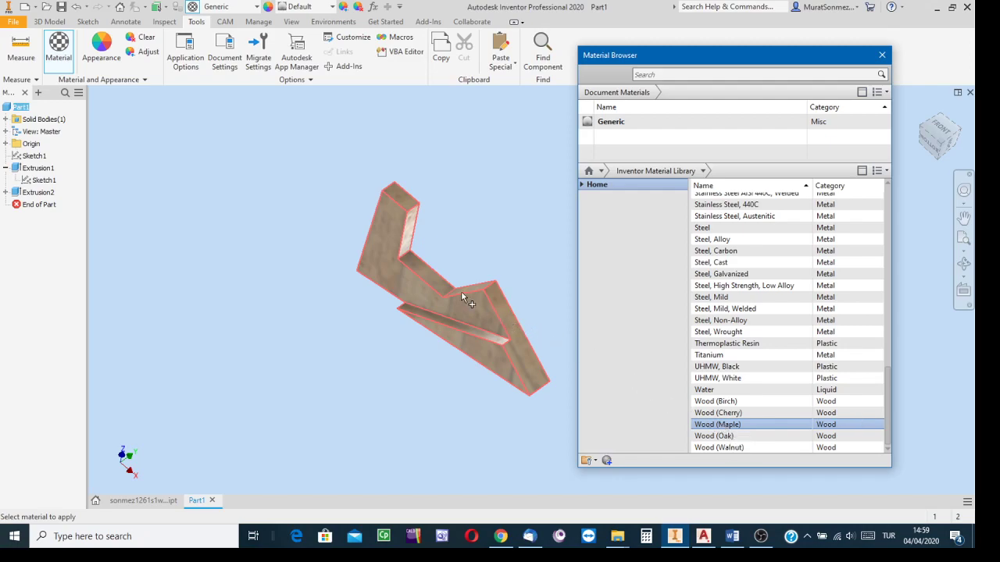
right_click(788, 429)
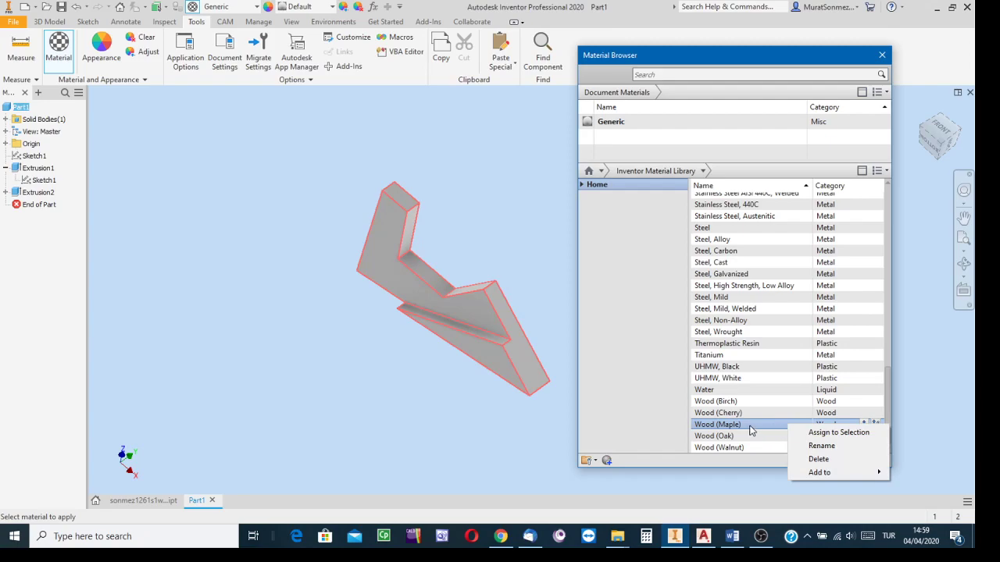
click(826, 433)
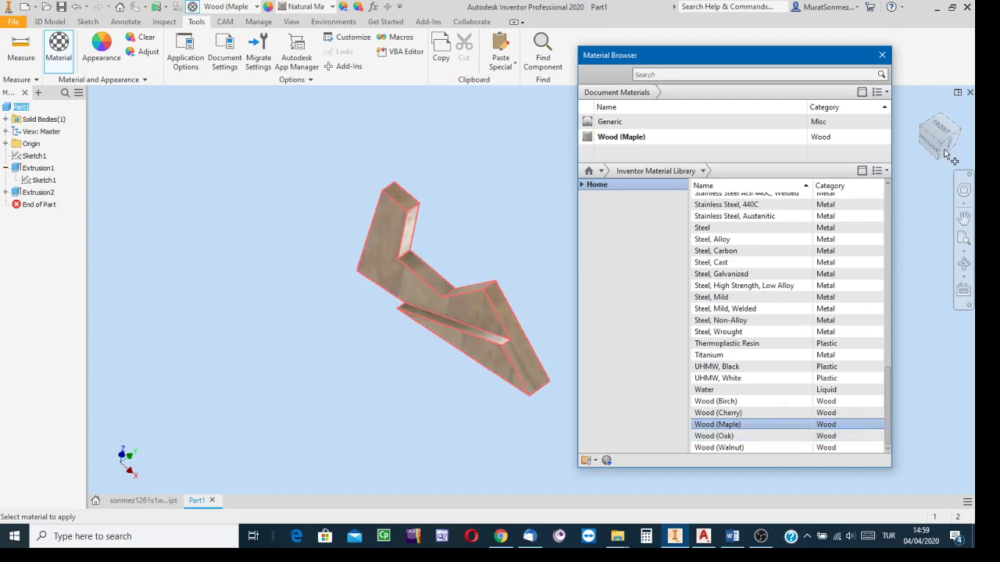
click(881, 55)
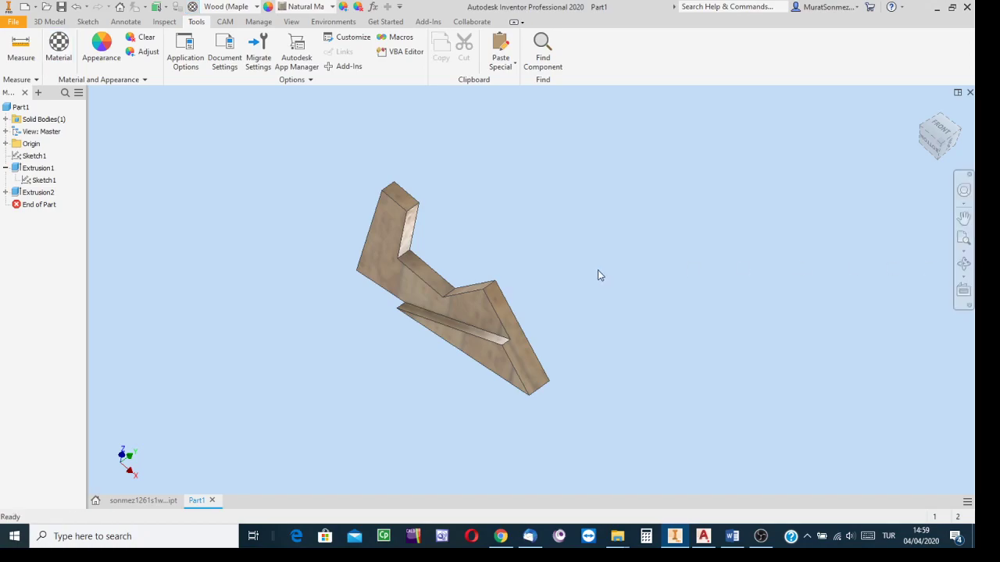
Step: Orbit the part to view its top, then choose Save As from the File menu
click(962, 263)
drag(576, 277, 458, 183)
key(Escape)
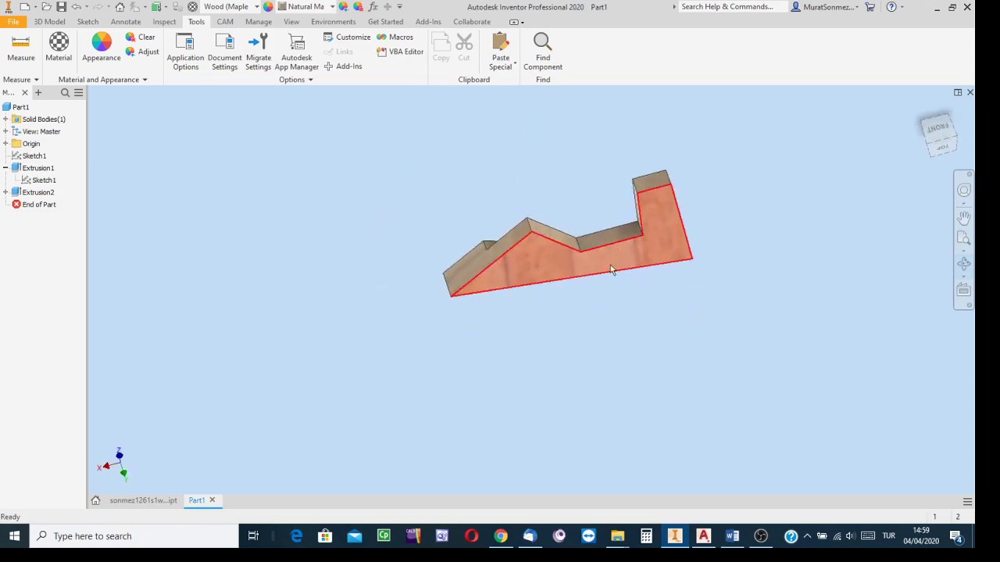
click(19, 25)
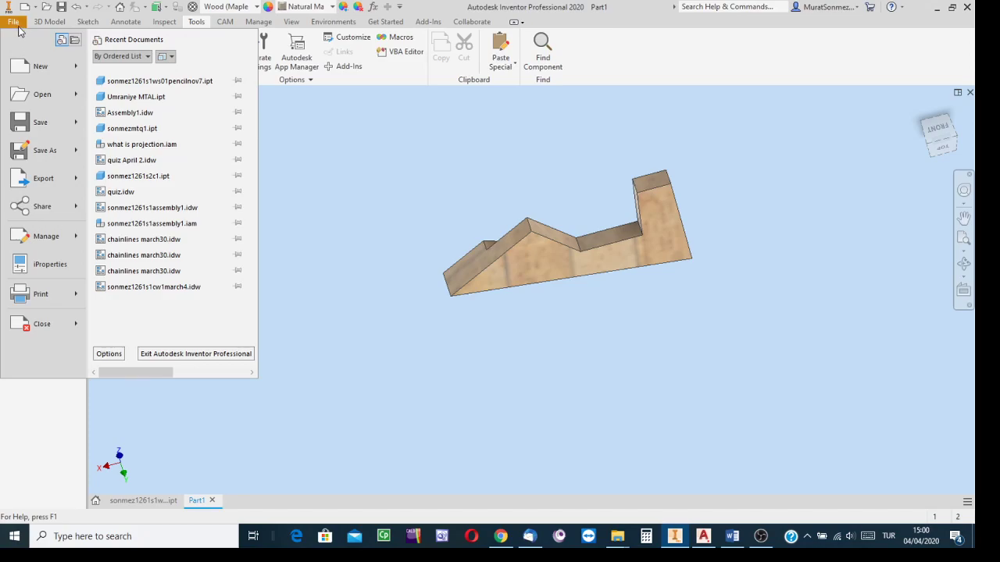
click(45, 152)
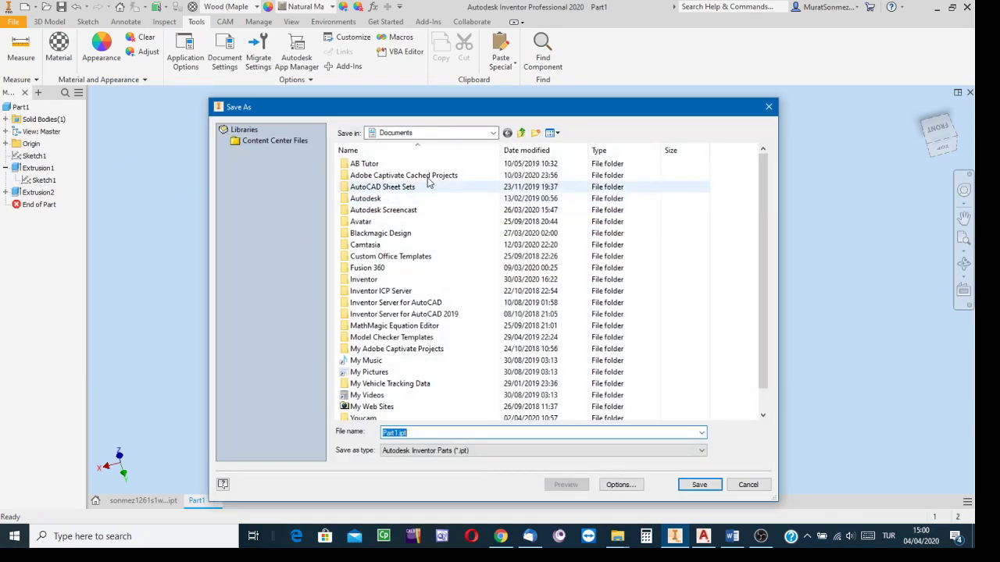
Step: Point Save As to DATA (D:) > MECH 113 > 20192 > S1 > CW and select the file name
click(430, 132)
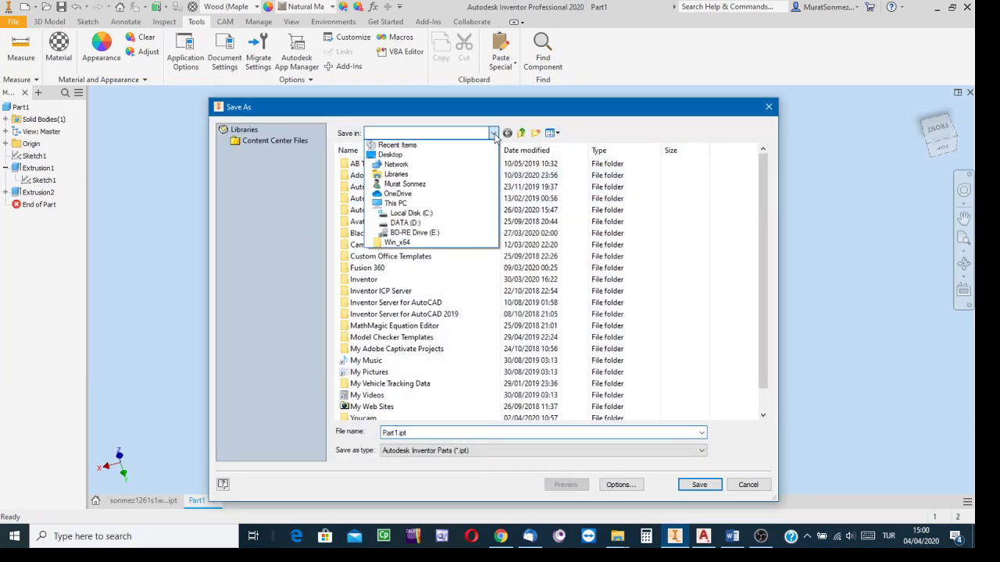
click(402, 224)
scroll(429, 307, down, 5)
scroll(426, 303, down, 20)
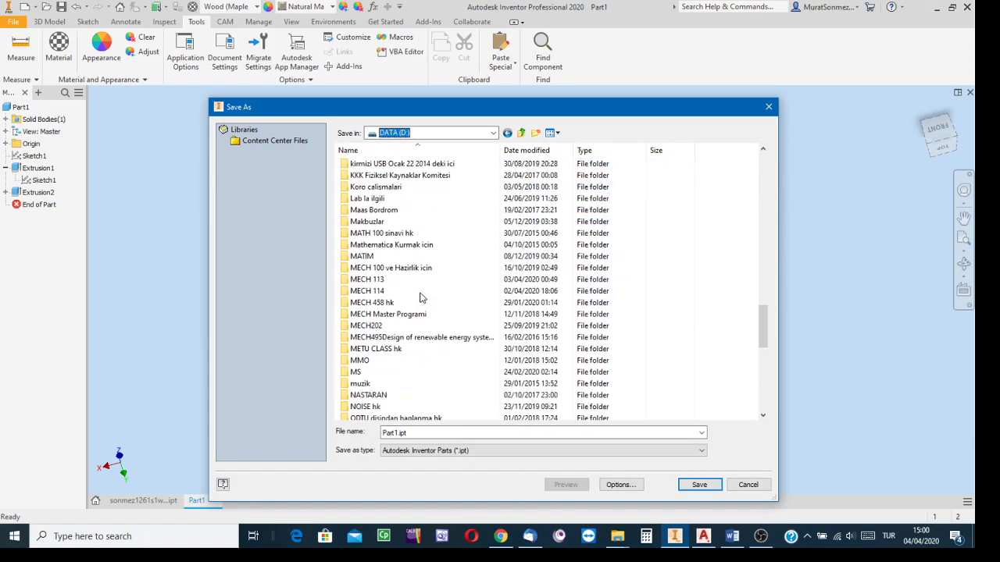
double_click(429, 279)
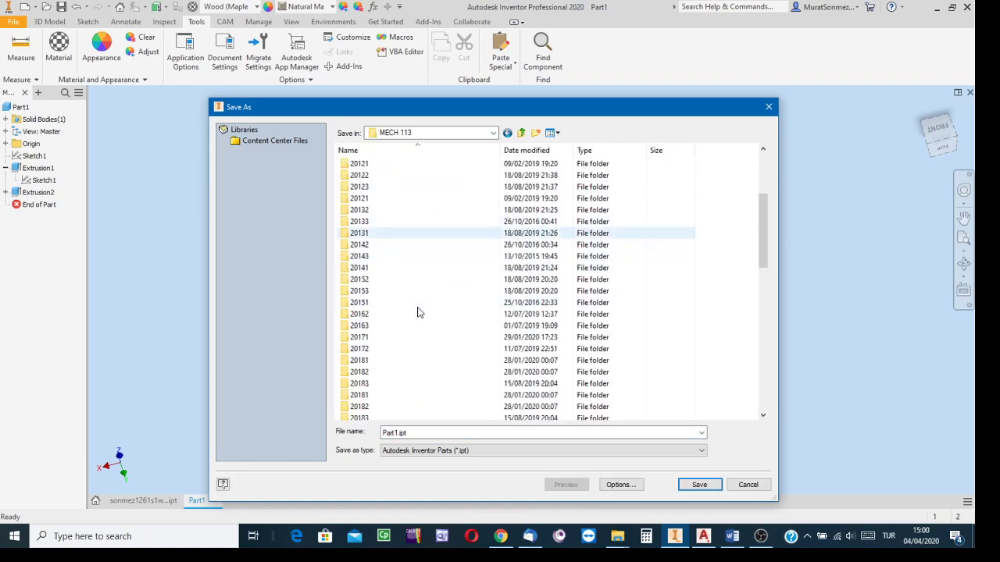
scroll(418, 312, down, 5)
double_click(368, 236)
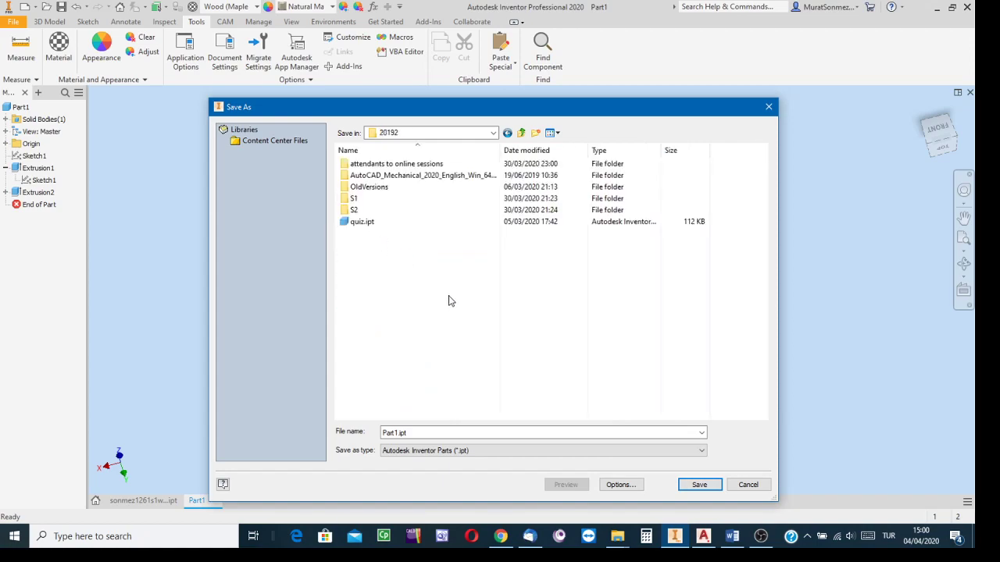
double_click(363, 198)
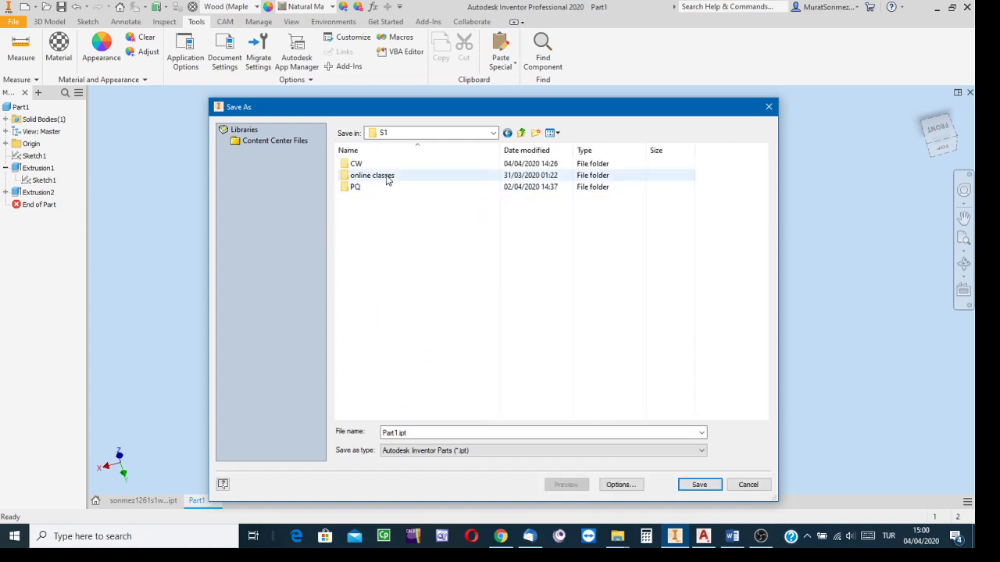
double_click(356, 164)
drag(440, 433, 378, 435)
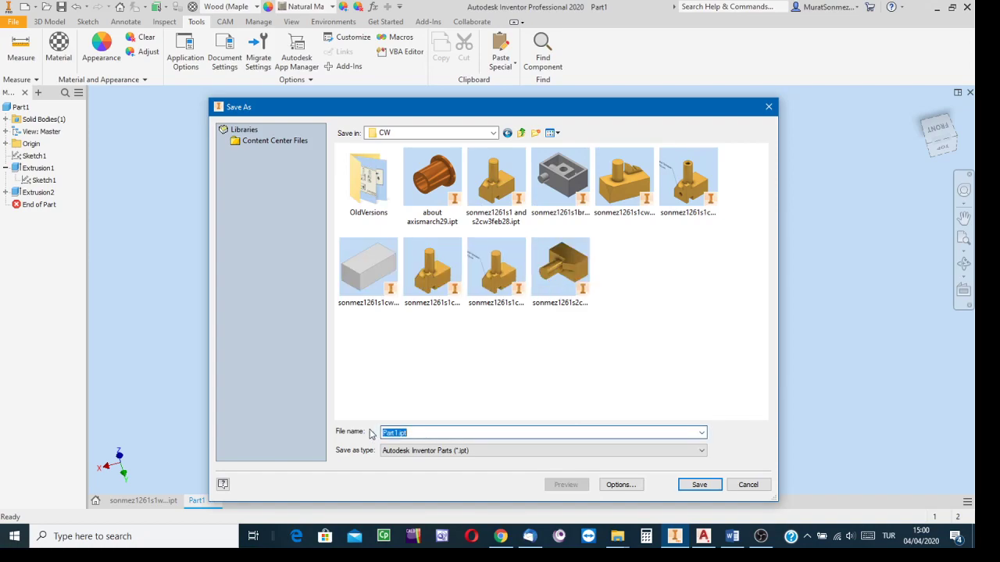
Step: Save the part as an .ipt named with the student's ID followed by 'ws3-dapril4'
text(son)
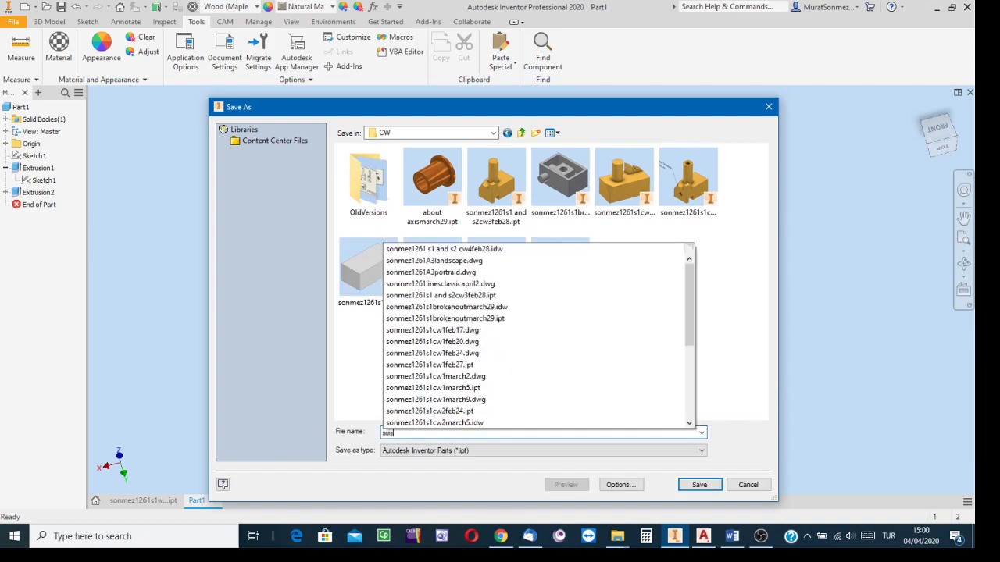
text(mez1261s1)
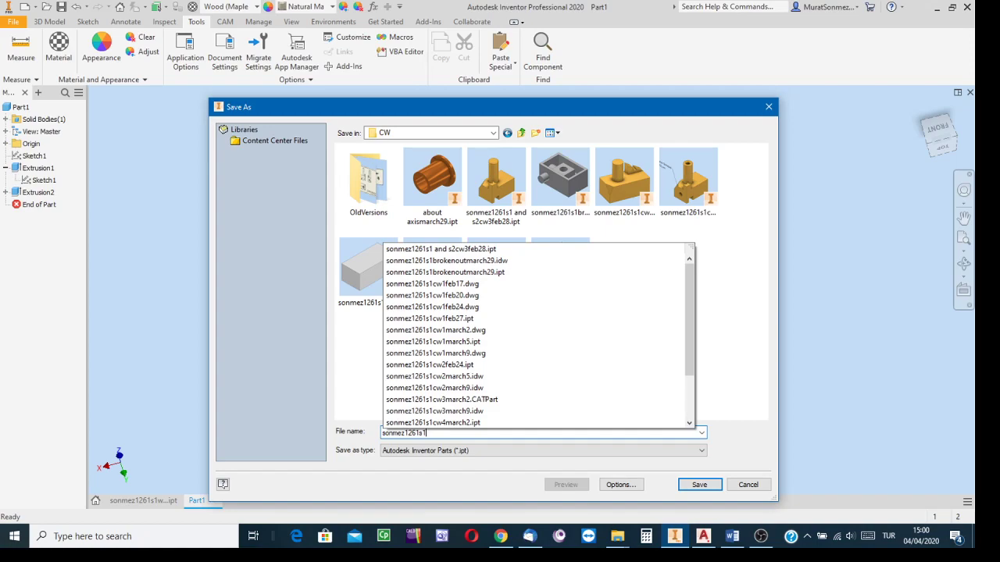
text(ws)
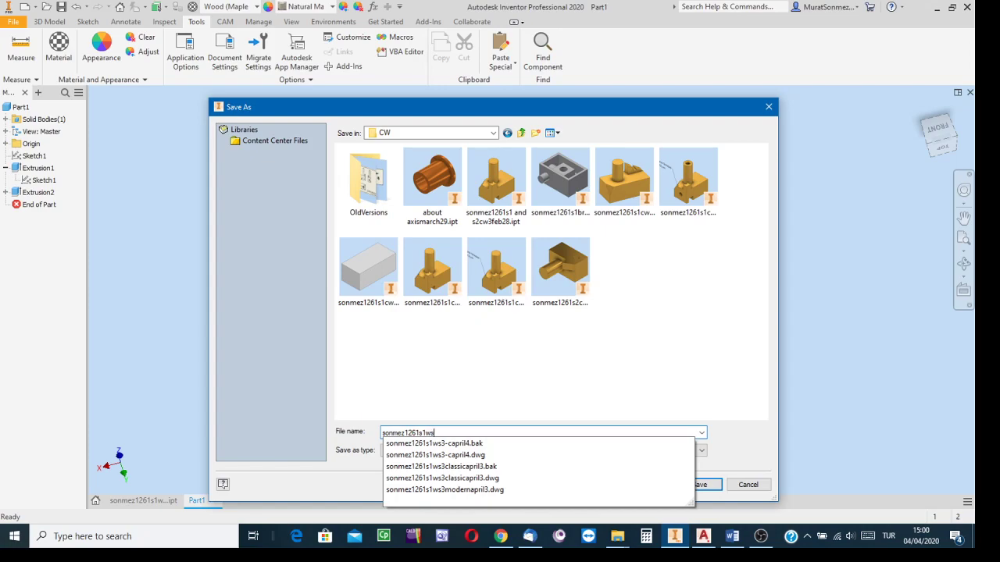
text(3)
text(-d)
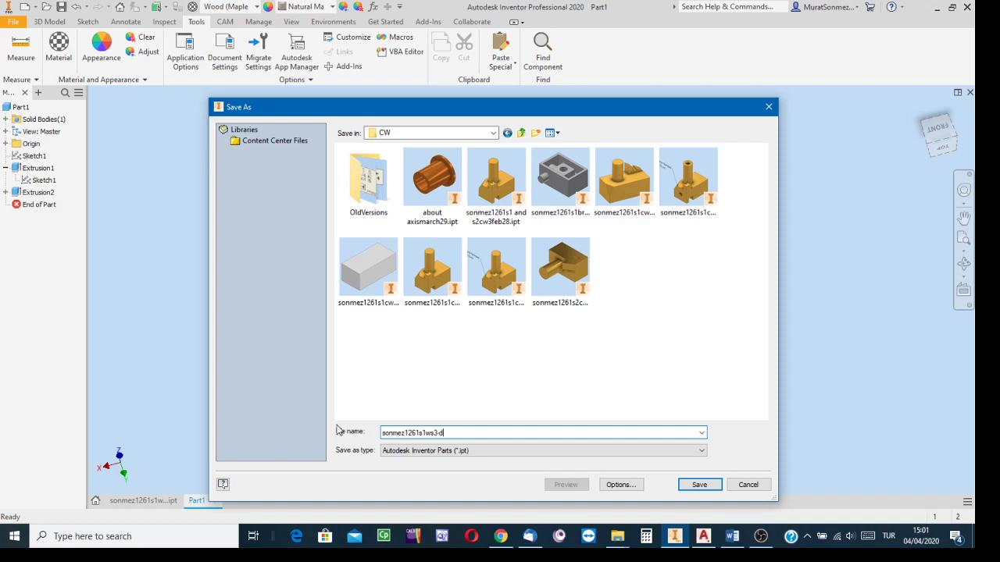
text(apr)
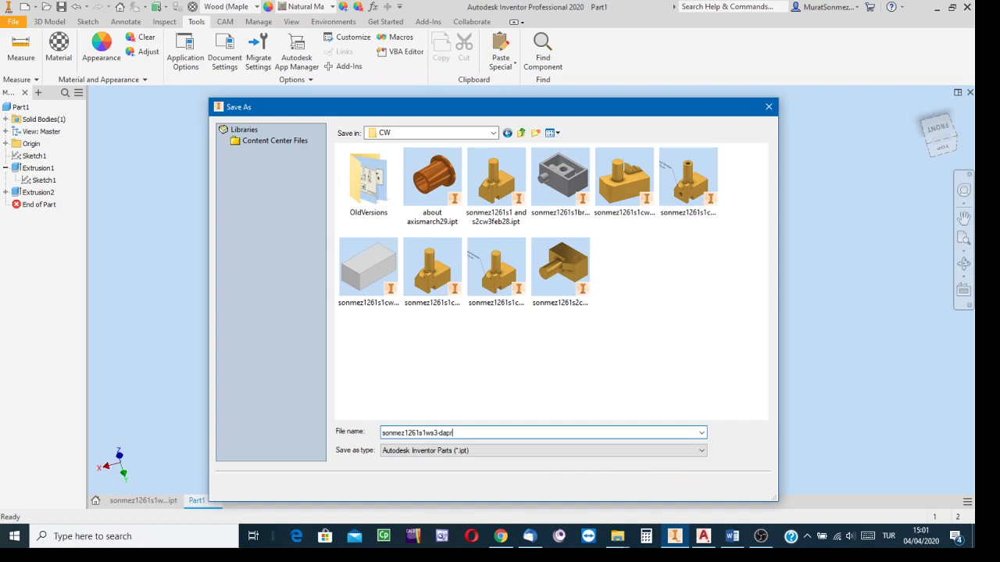
text(il4)
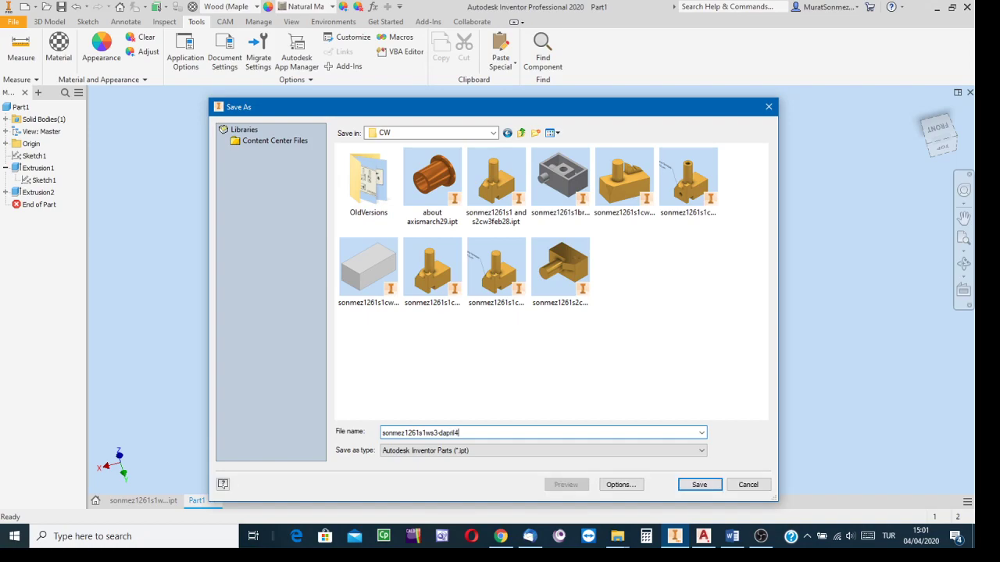
click(699, 485)
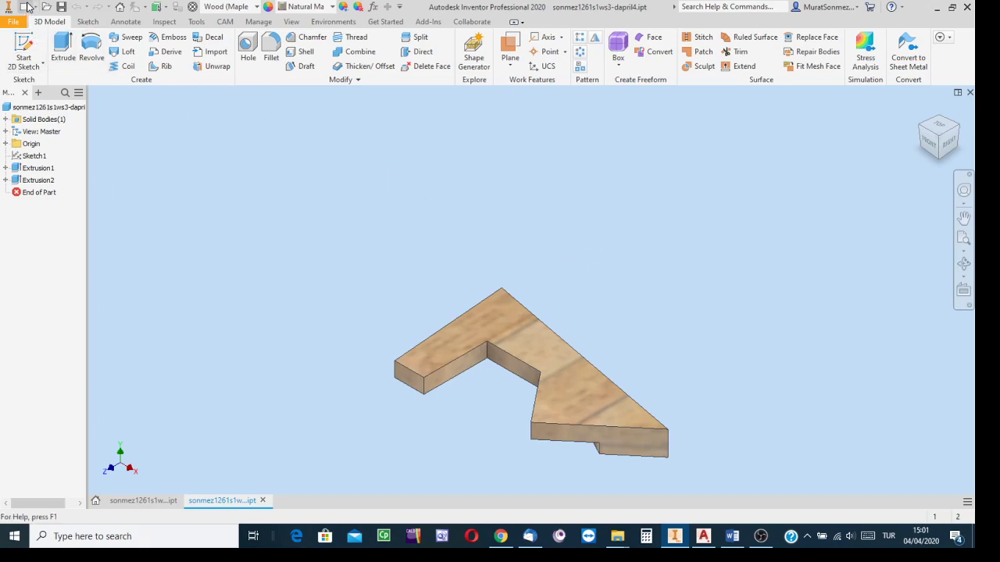
Step: Create a new drawing, Drawing1, from the Metric ISO.idw template
click(25, 8)
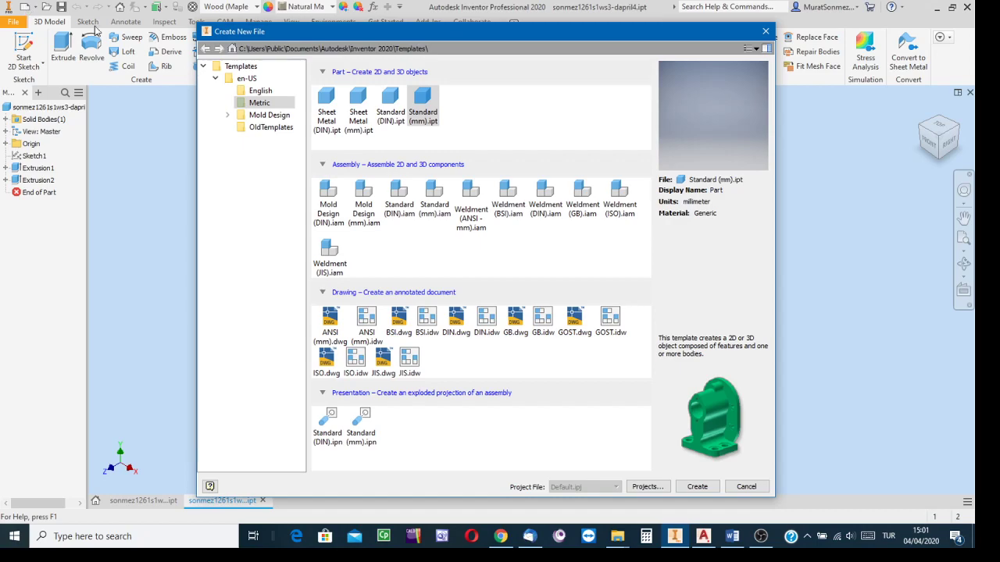
drag(498, 37, 488, 32)
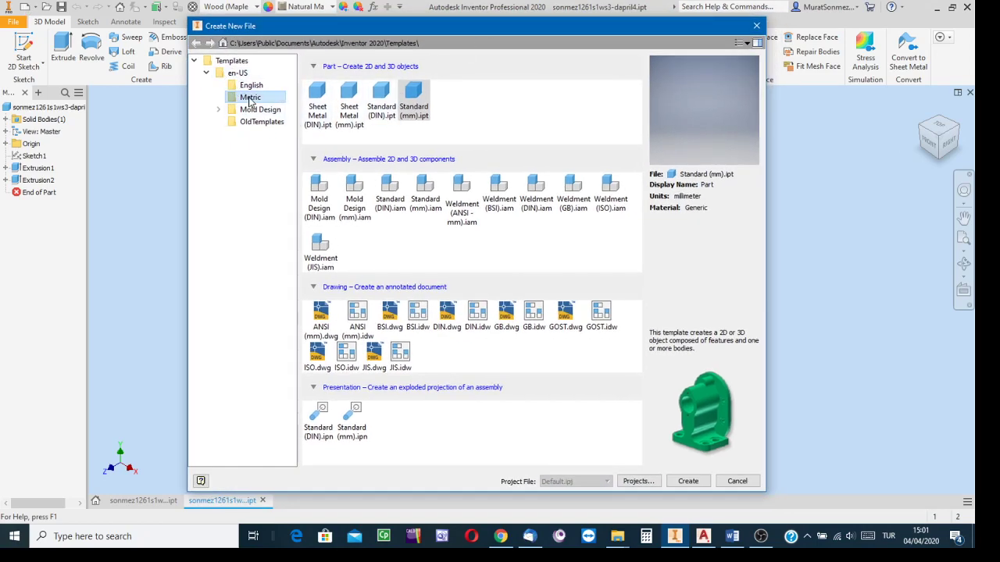
click(250, 100)
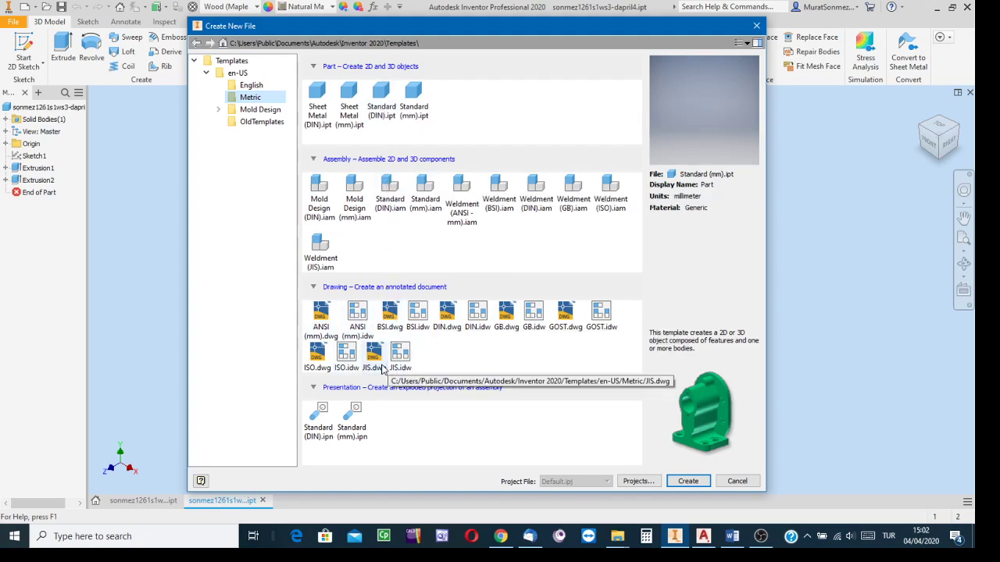
click(346, 356)
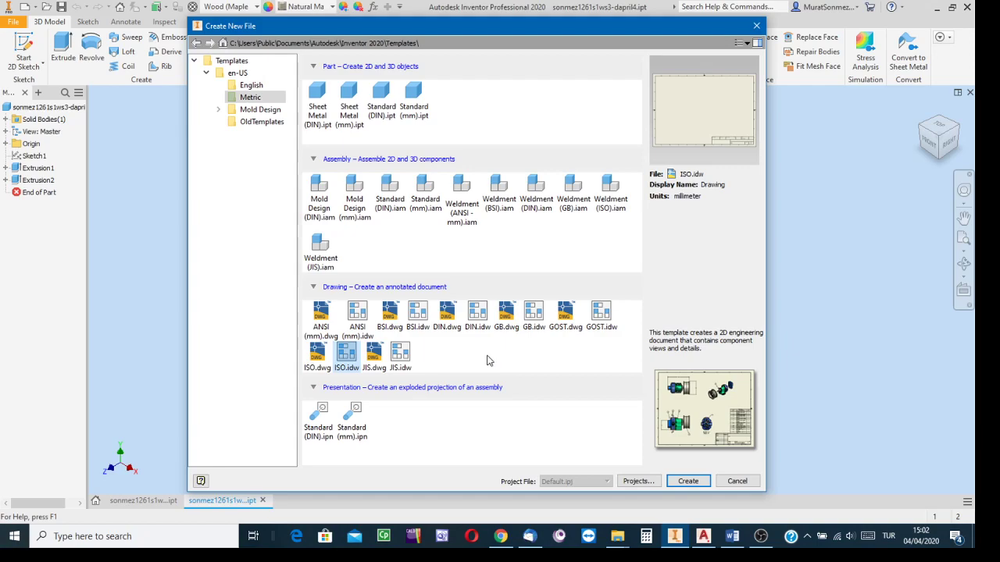
click(315, 353)
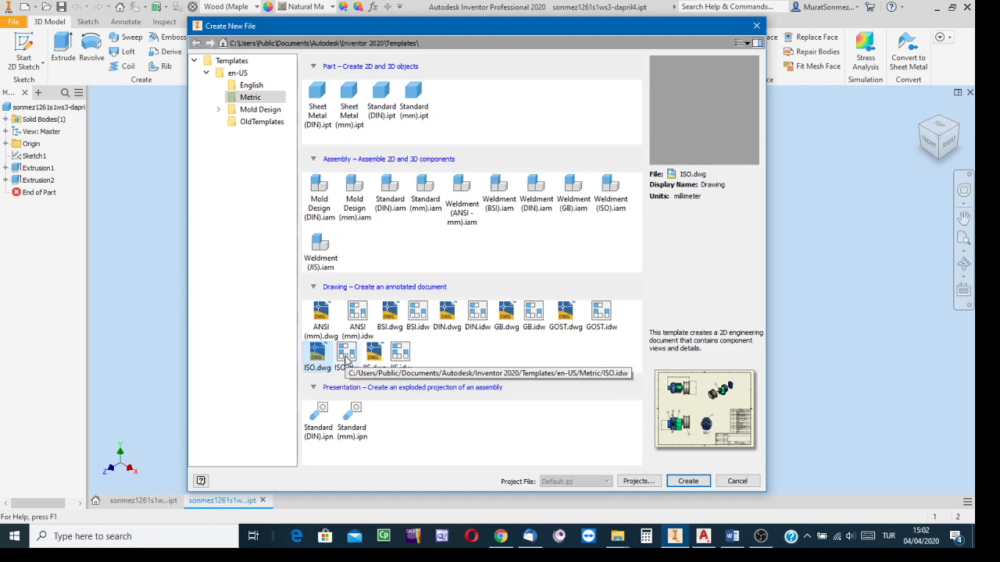
click(346, 355)
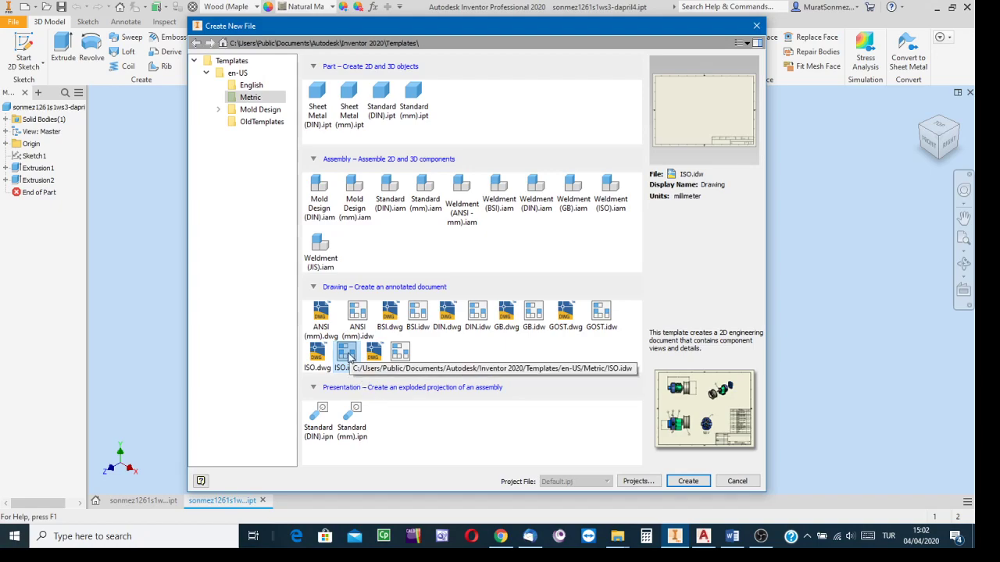
click(687, 480)
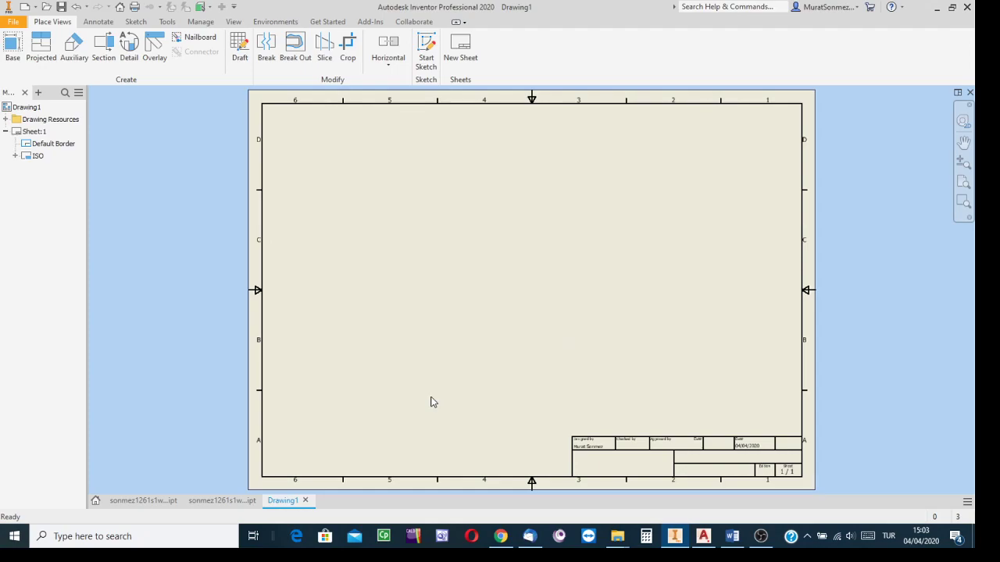
right_click(31, 134)
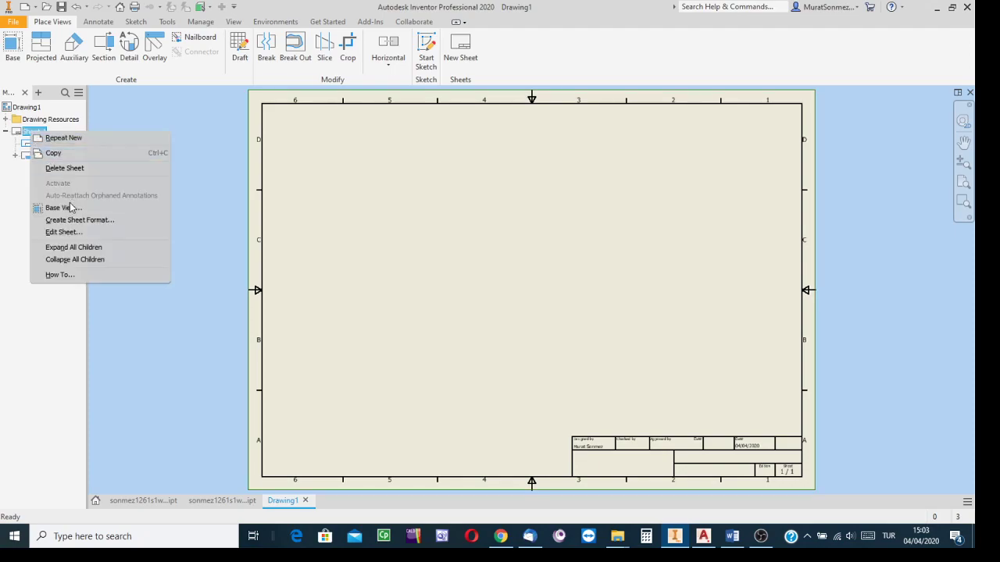
click(64, 233)
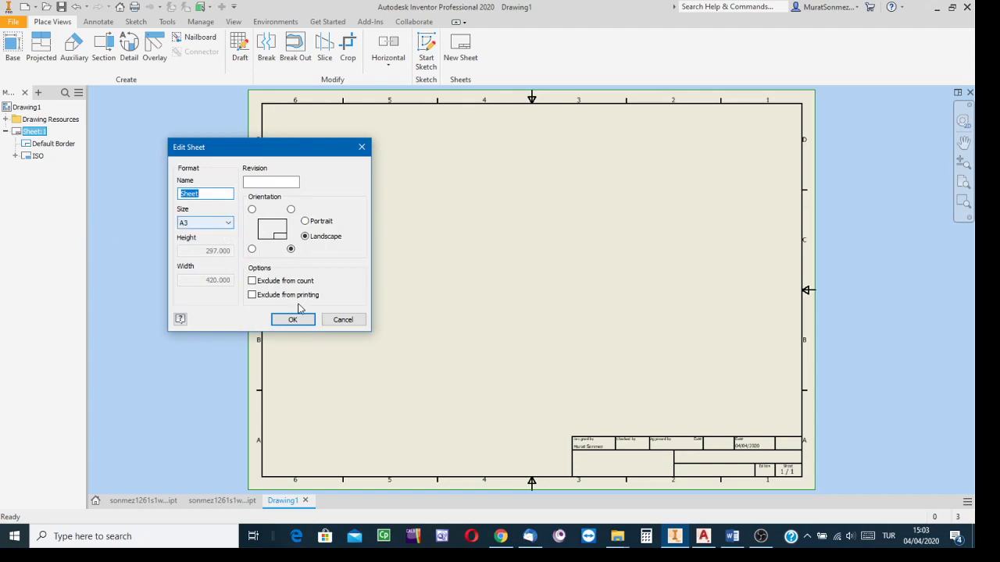
click(344, 319)
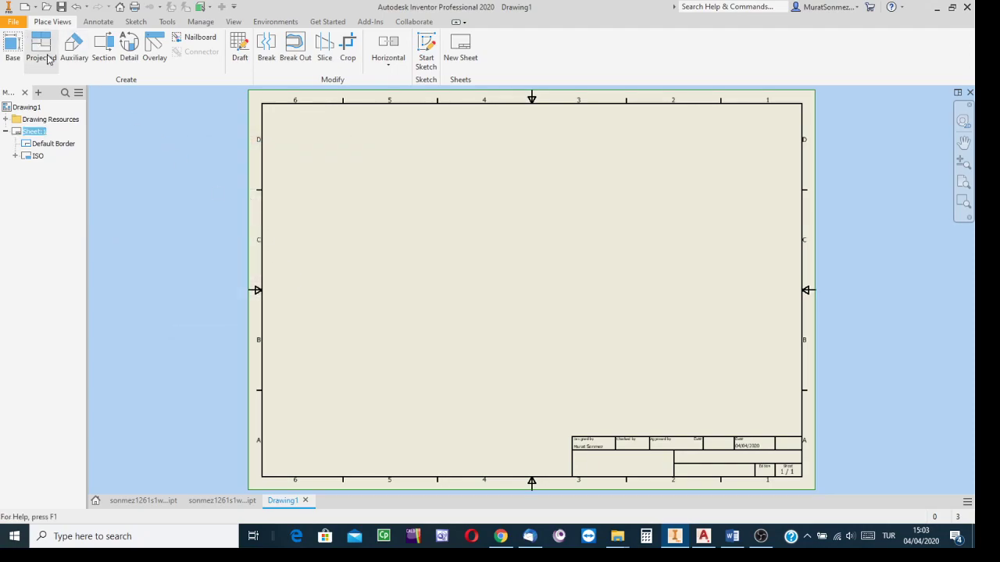
Step: Start a front base view of the saved wedge .ipt part at 1:2 scale
click(12, 48)
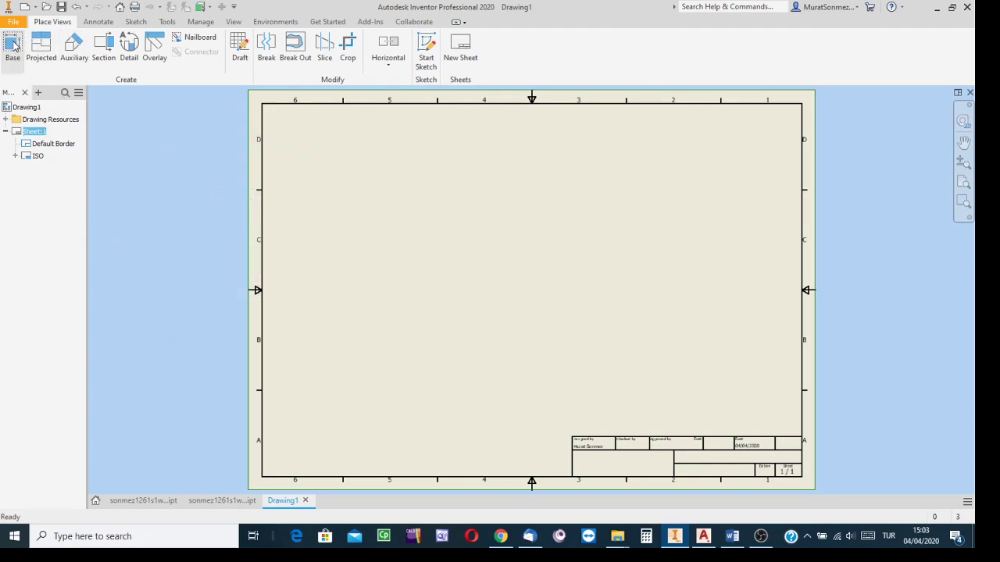
drag(219, 145, 267, 131)
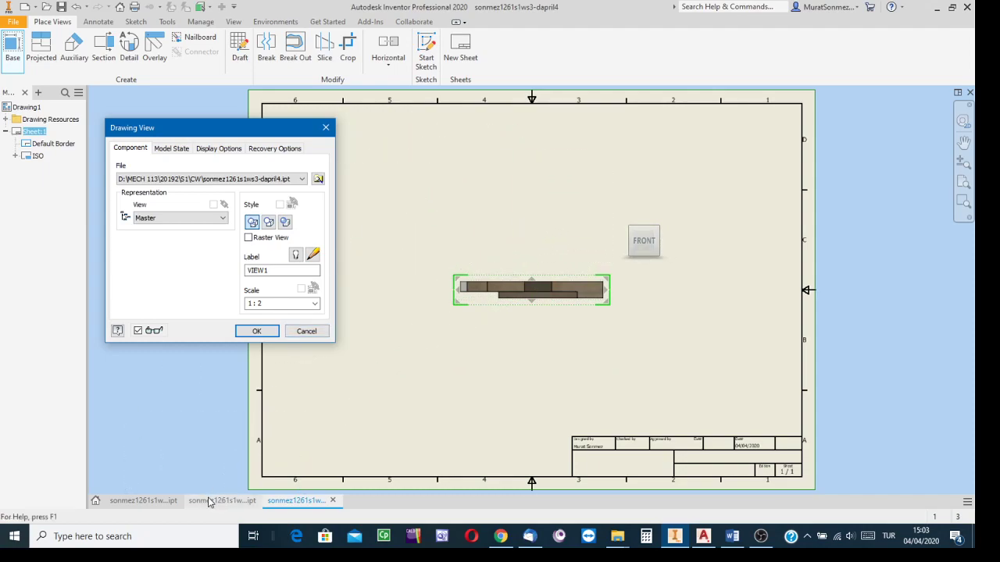
mouse_move(210, 502)
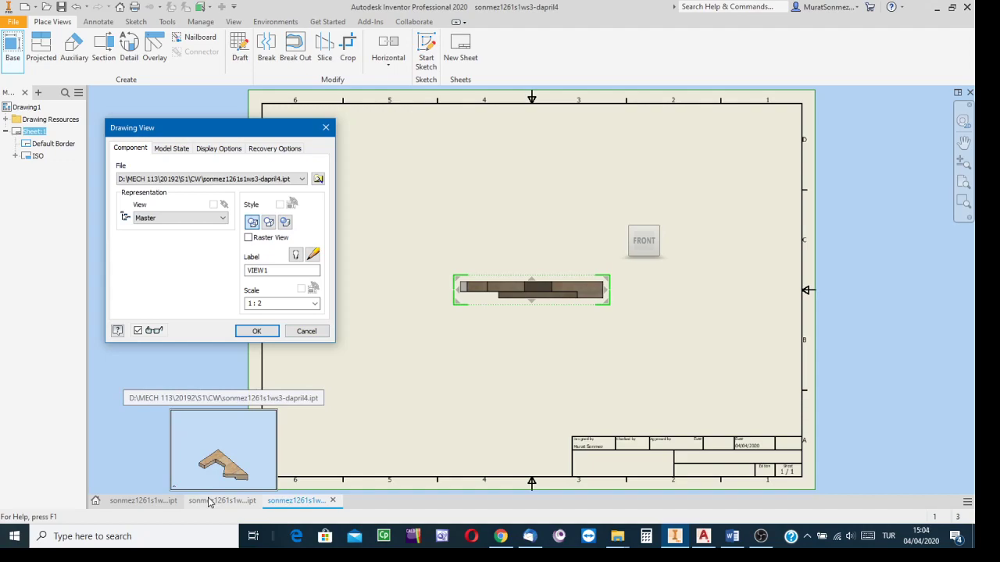
click(318, 180)
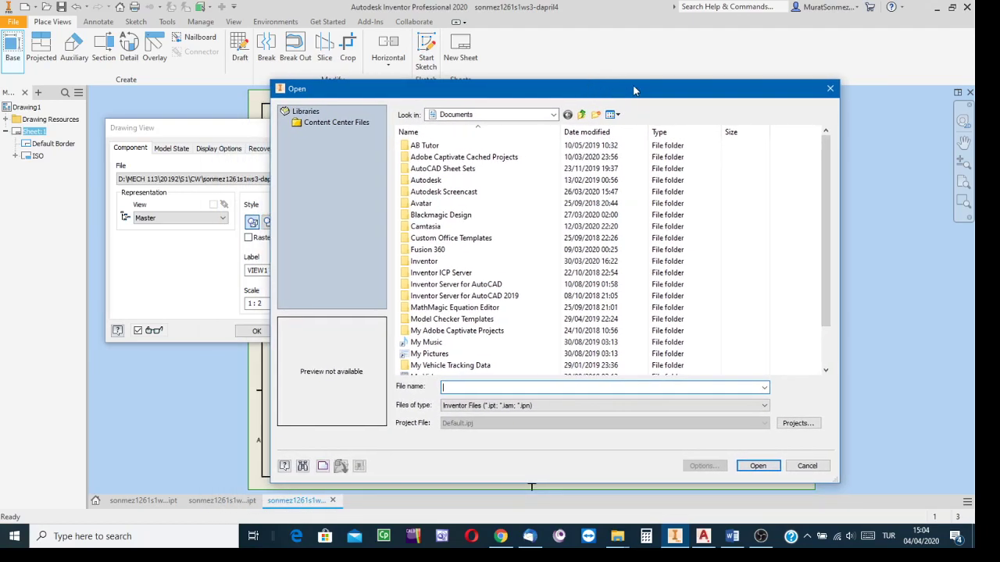
click(830, 88)
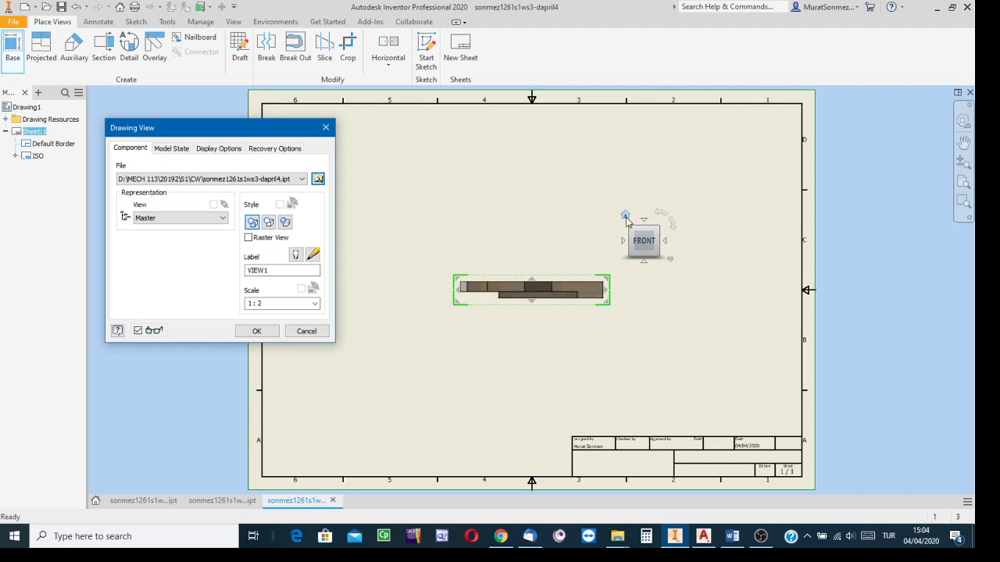
Step: Show the wedge from the top, turned 180° so the tall notch sits upper right
click(626, 217)
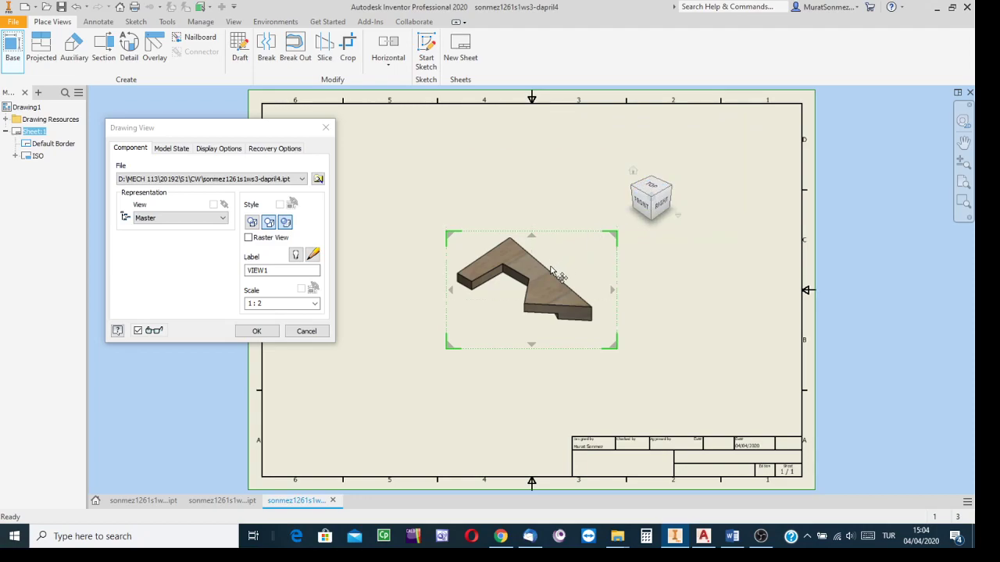
click(652, 187)
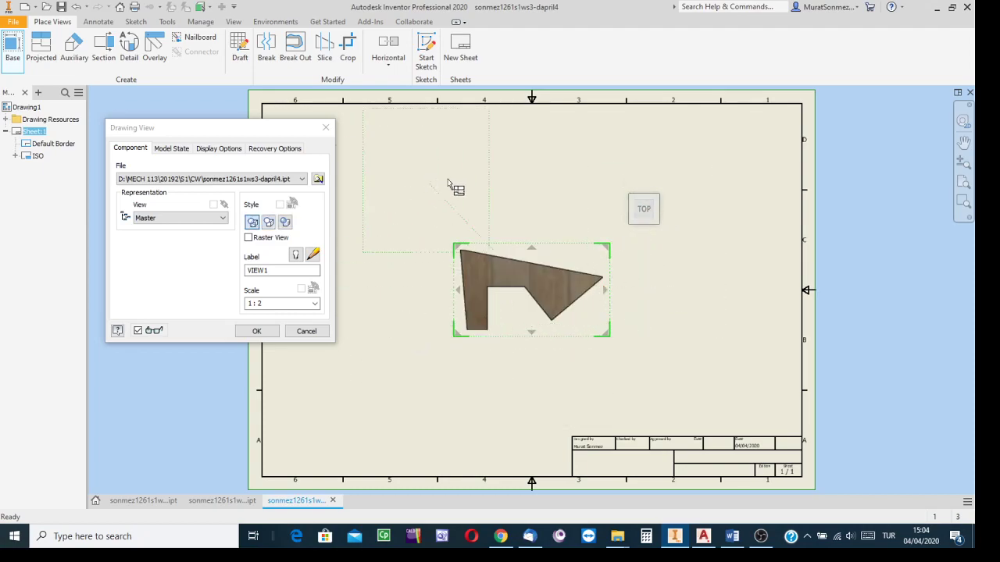
mouse_move(670, 199)
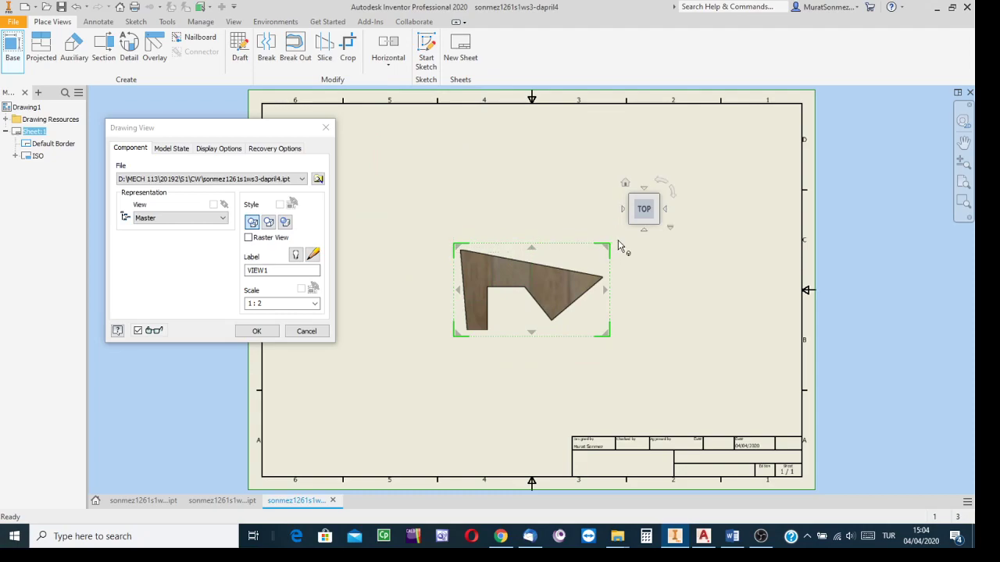
click(673, 193)
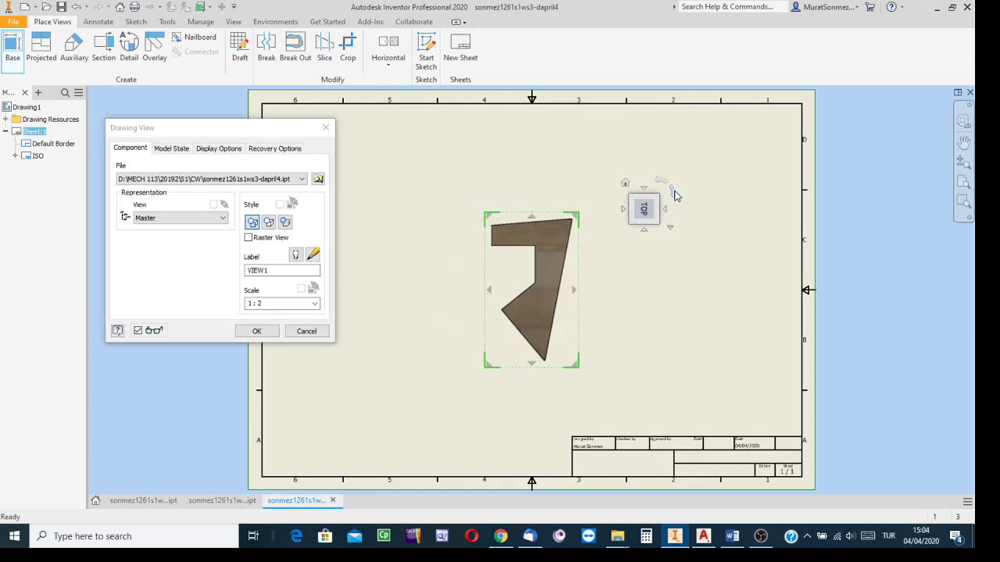
click(673, 193)
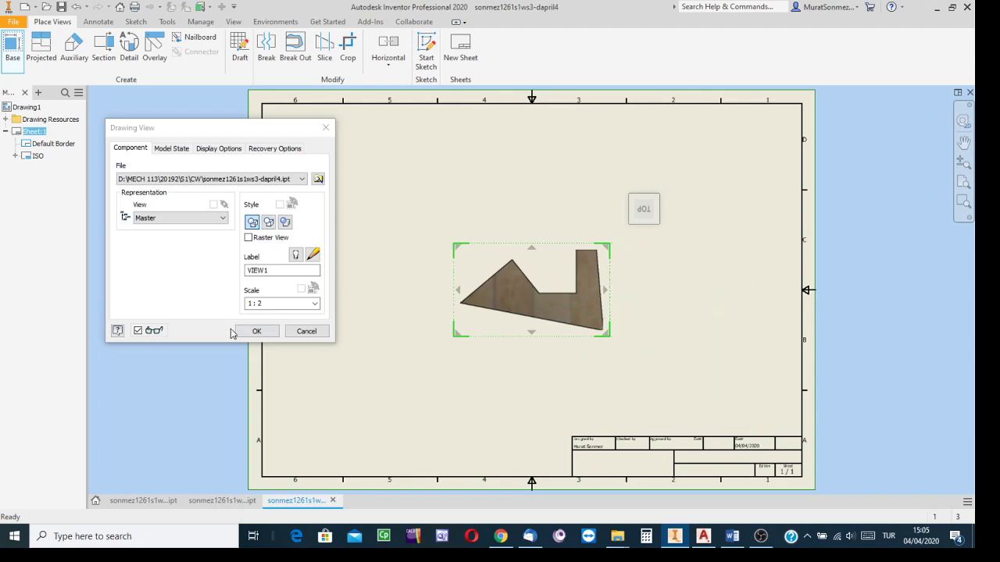
Step: Place VIEW1 at 1 : 1 scale, shifted up and right on the sheet
click(315, 306)
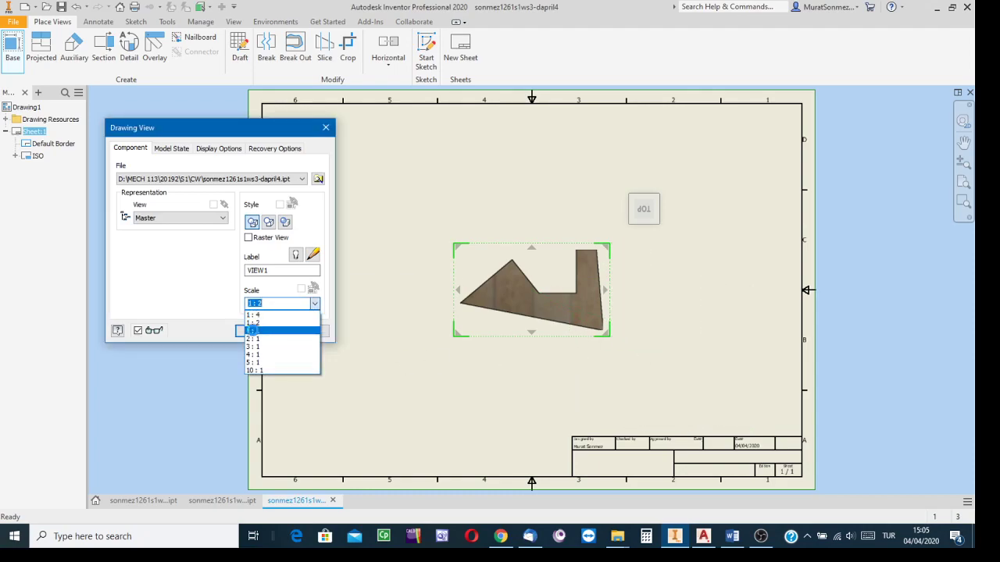
click(254, 331)
drag(480, 346, 502, 322)
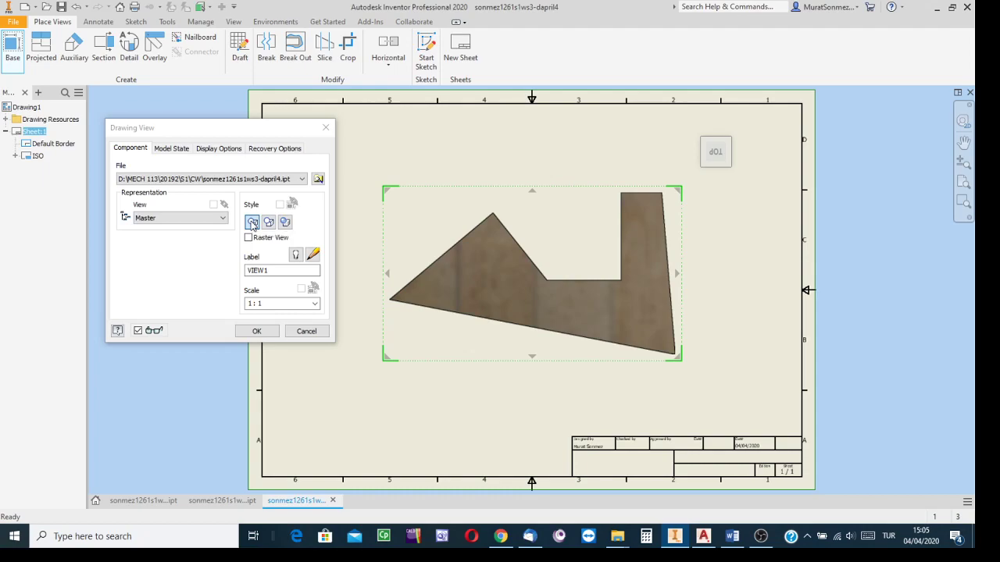
click(258, 332)
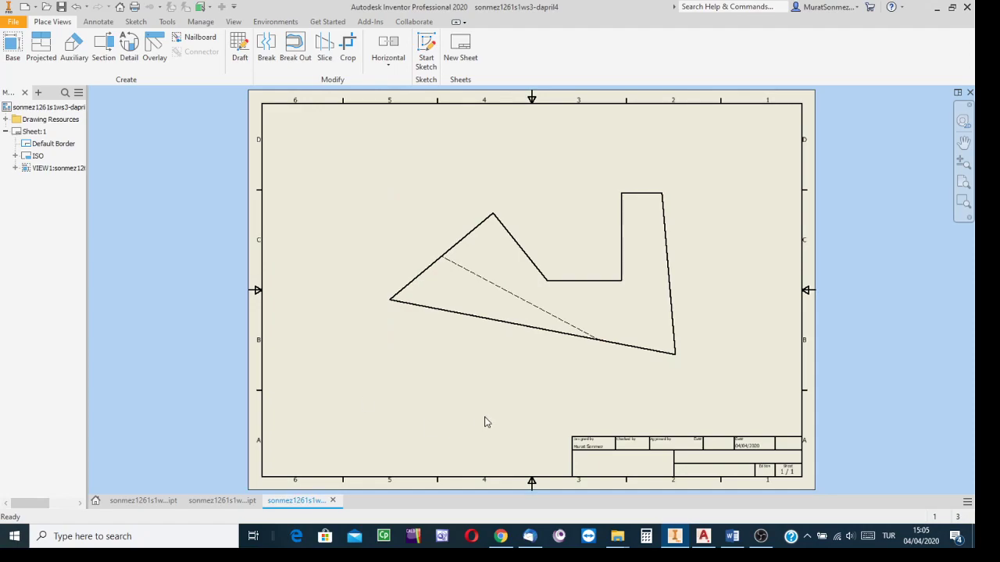
Step: Nudge VIEW1 slightly on the sheet, then return to the 3D wooden wedge part document
click(494, 363)
mouse_move(494, 363)
mouse_down()
mouse_move(591, 339)
mouse_move(455, 348)
mouse_move(605, 364)
mouse_move(468, 305)
mouse_move(546, 379)
mouse_move(547, 309)
mouse_move(464, 370)
mouse_move(502, 373)
mouse_move(461, 382)
mouse_move(404, 325)
mouse_move(469, 364)
mouse_move(540, 363)
mouse_move(498, 367)
mouse_up()
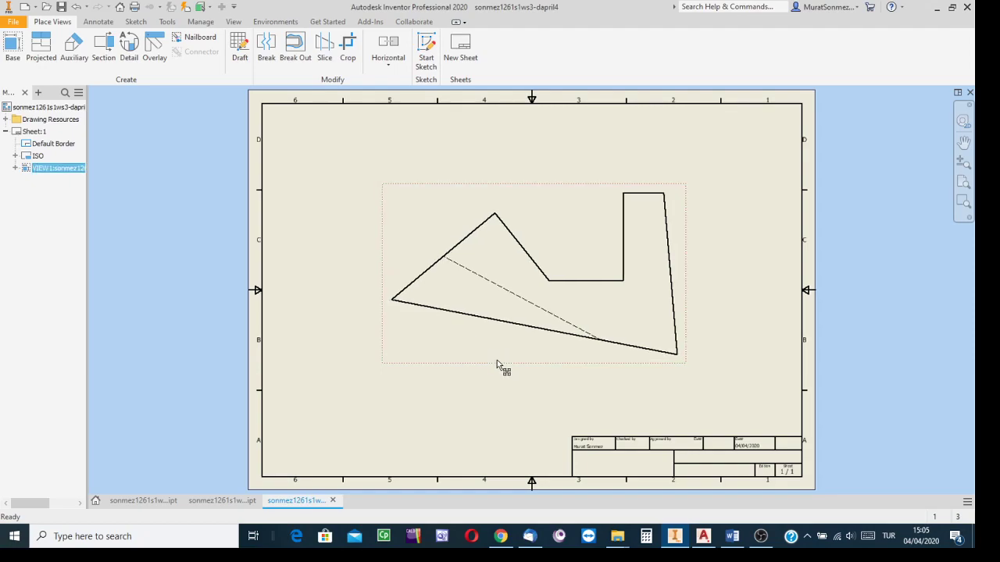
click(471, 419)
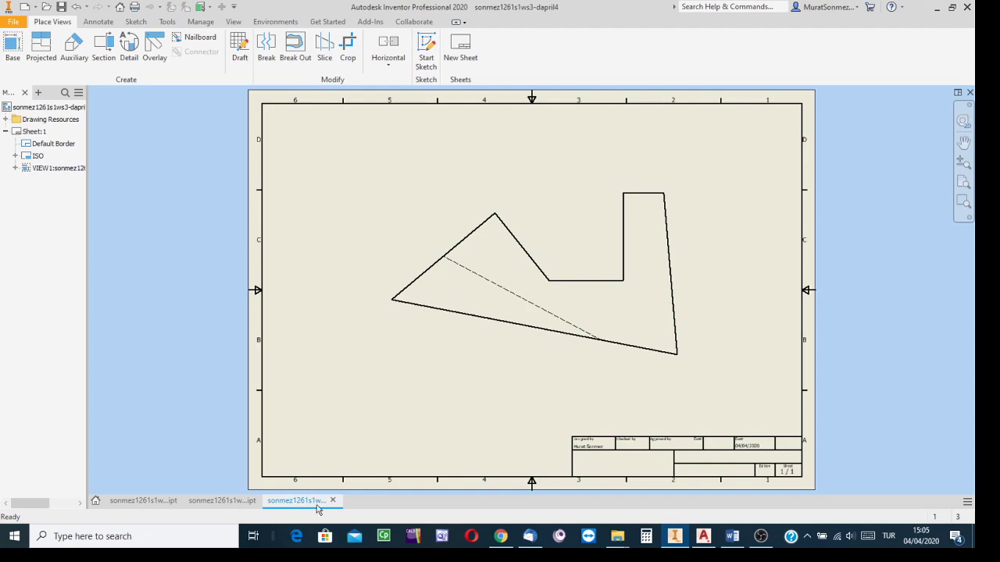
click(220, 502)
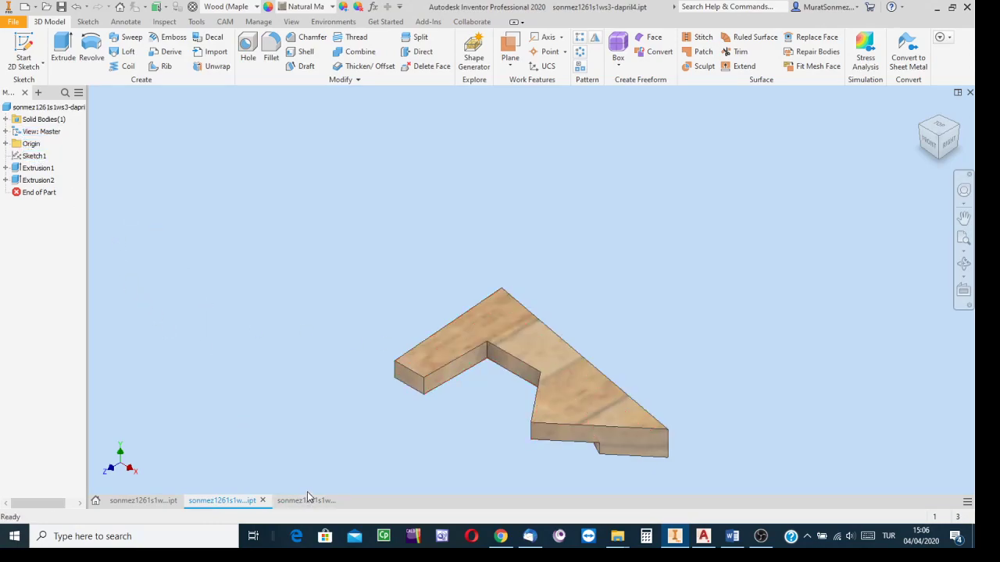
key(ctrl+Tab)
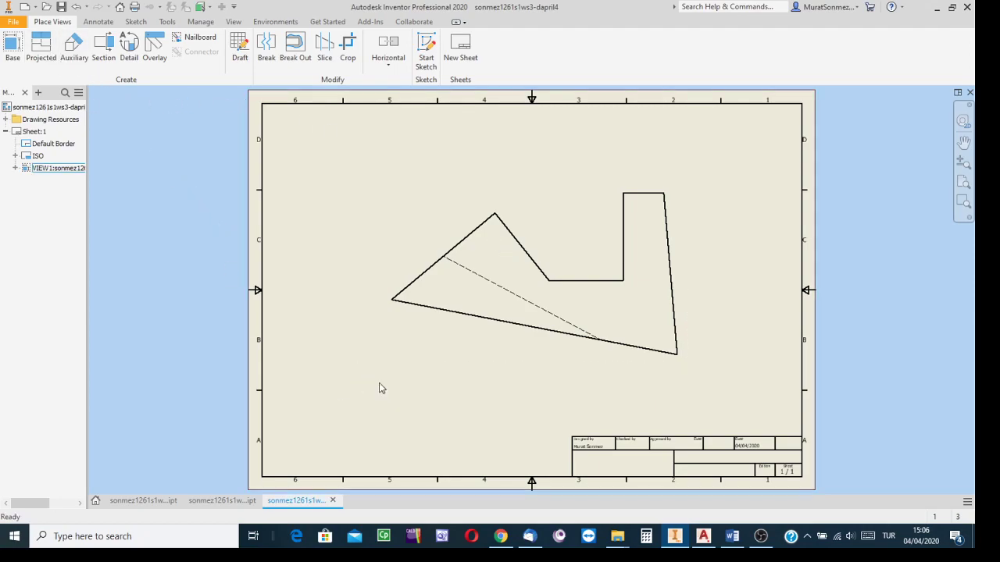
click(221, 502)
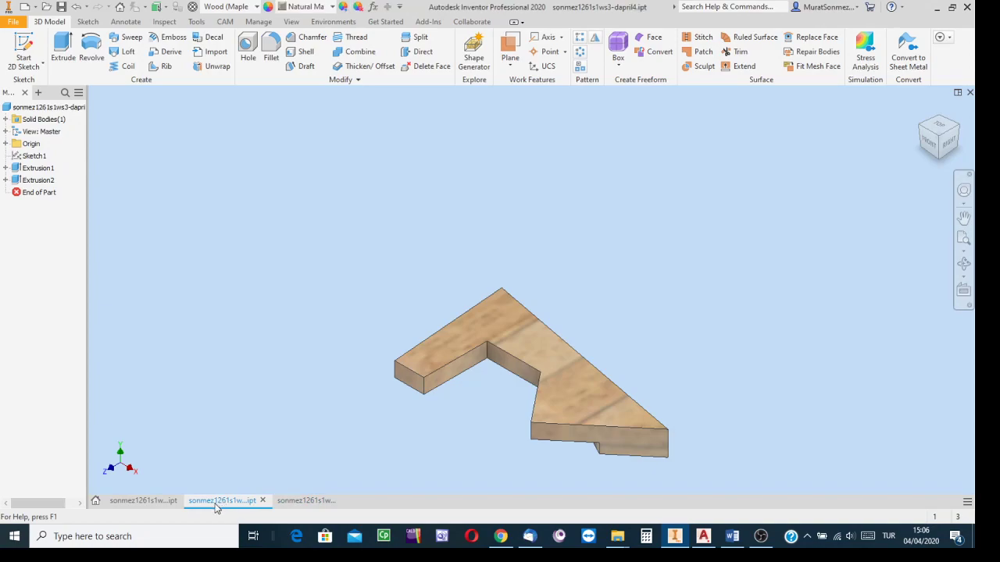
click(963, 264)
drag(611, 344, 730, 258)
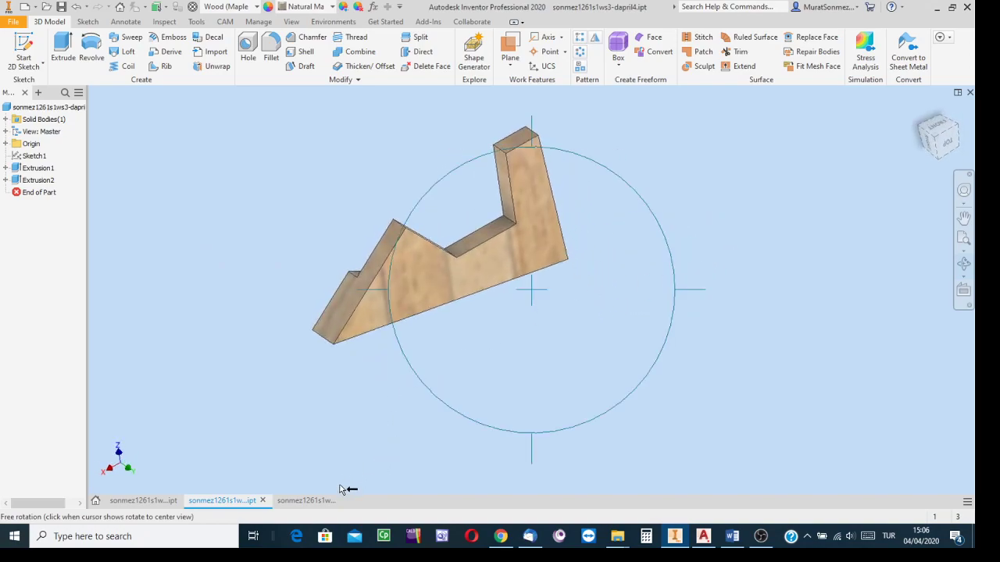
key(Escape)
scroll(449, 282, down, 3)
middle_drag(533, 293, 663, 370)
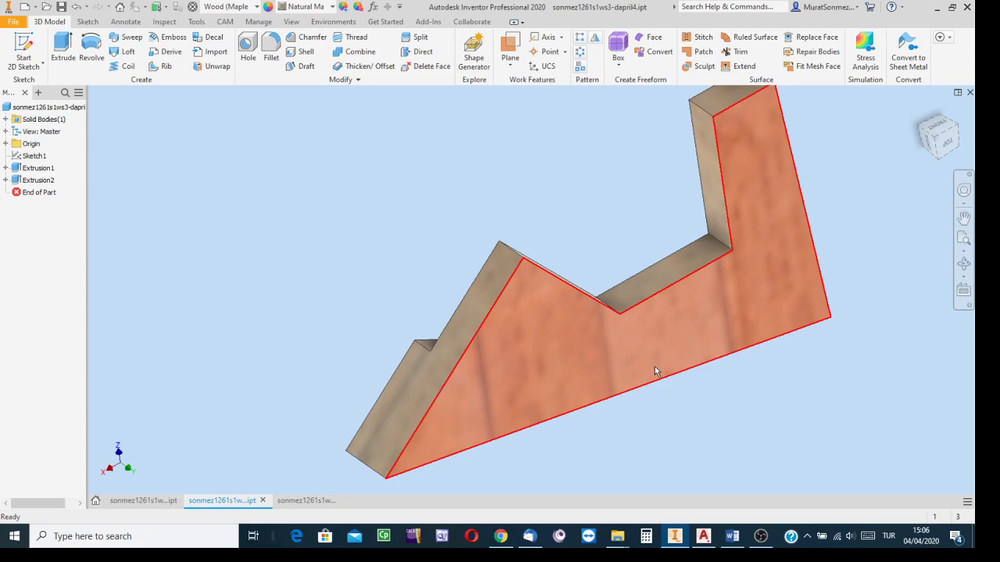
mouse_move(675, 391)
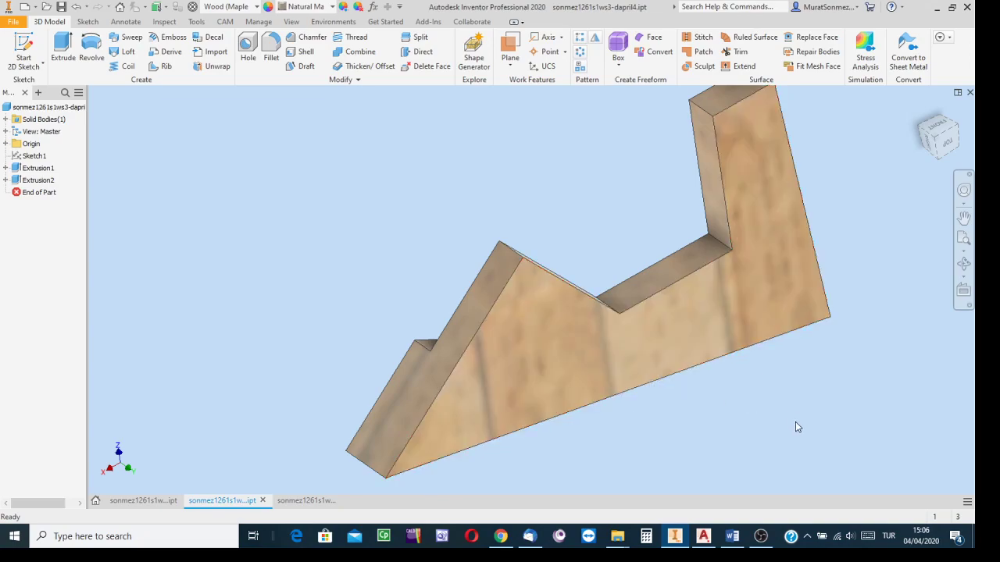
click(761, 535)
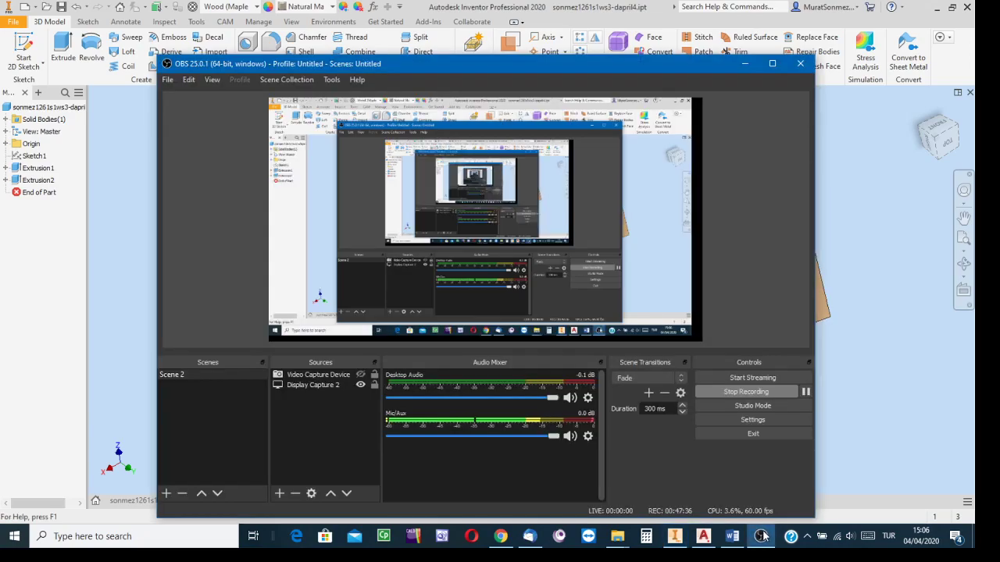
click(360, 375)
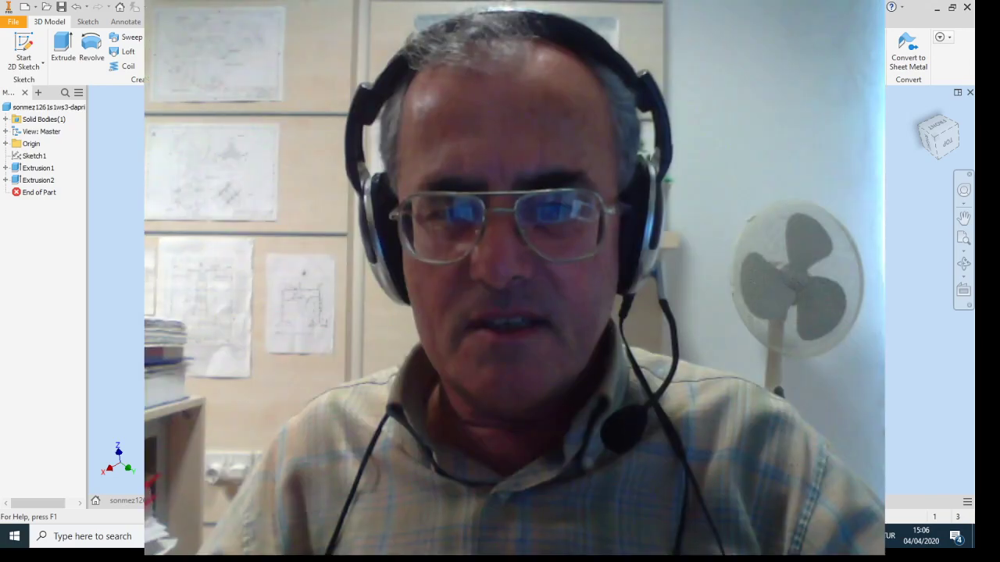